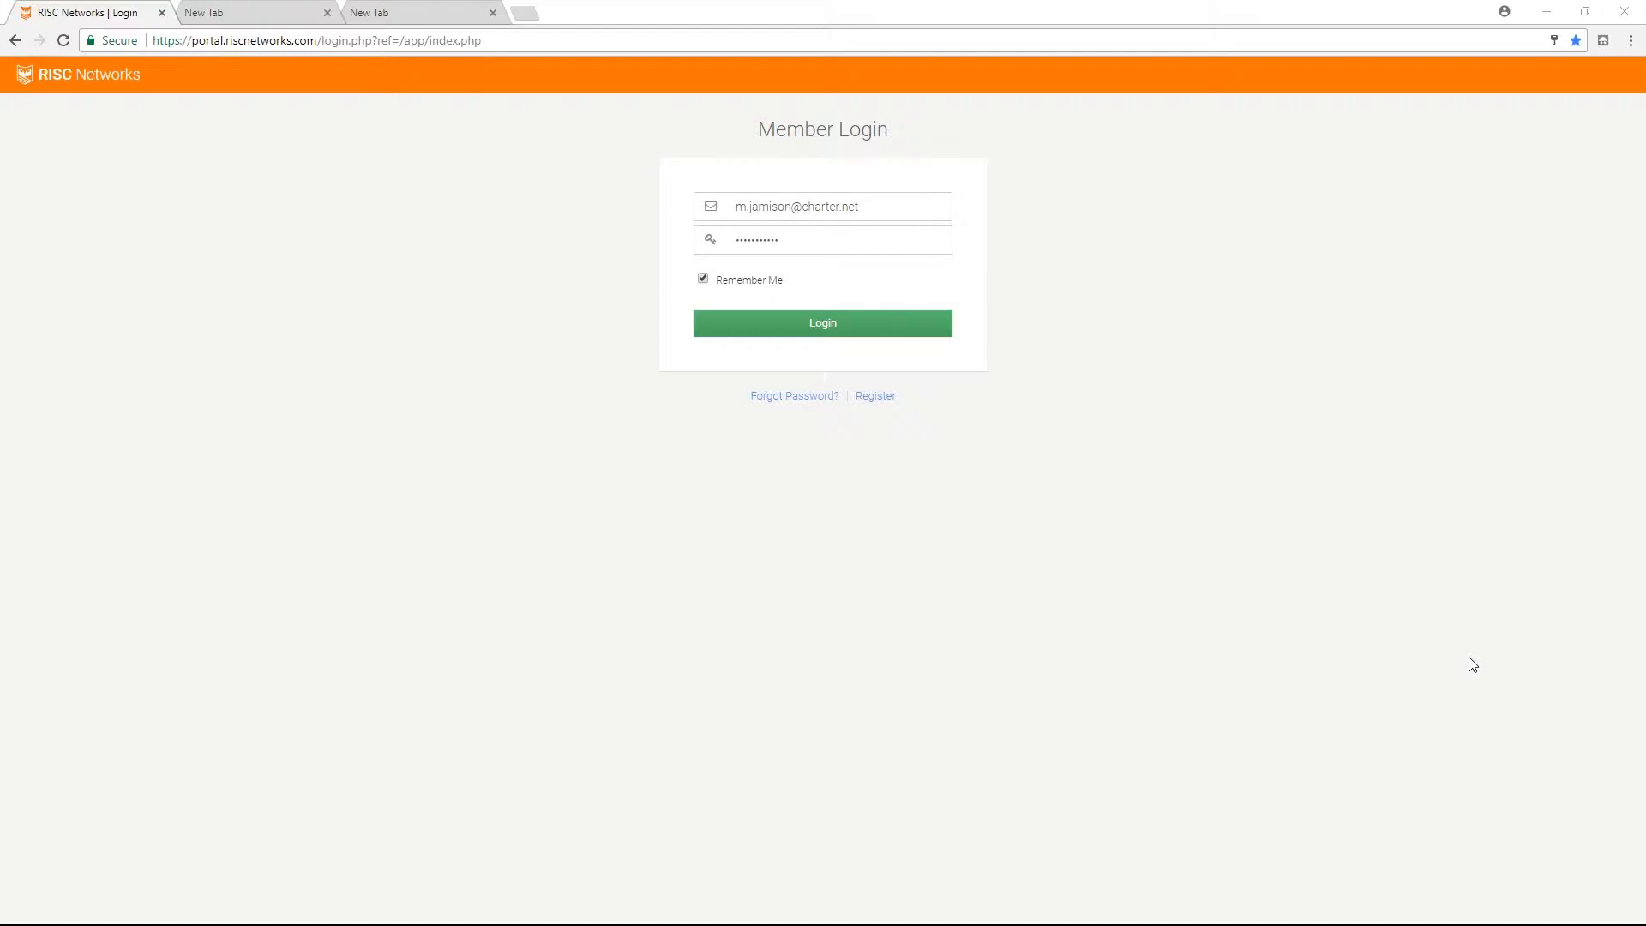
Log in to the member portal, then copy the virtual appliance bootstrap code of Test Assessment.
{"action": "left_click", "coordinate": [868, 324]}
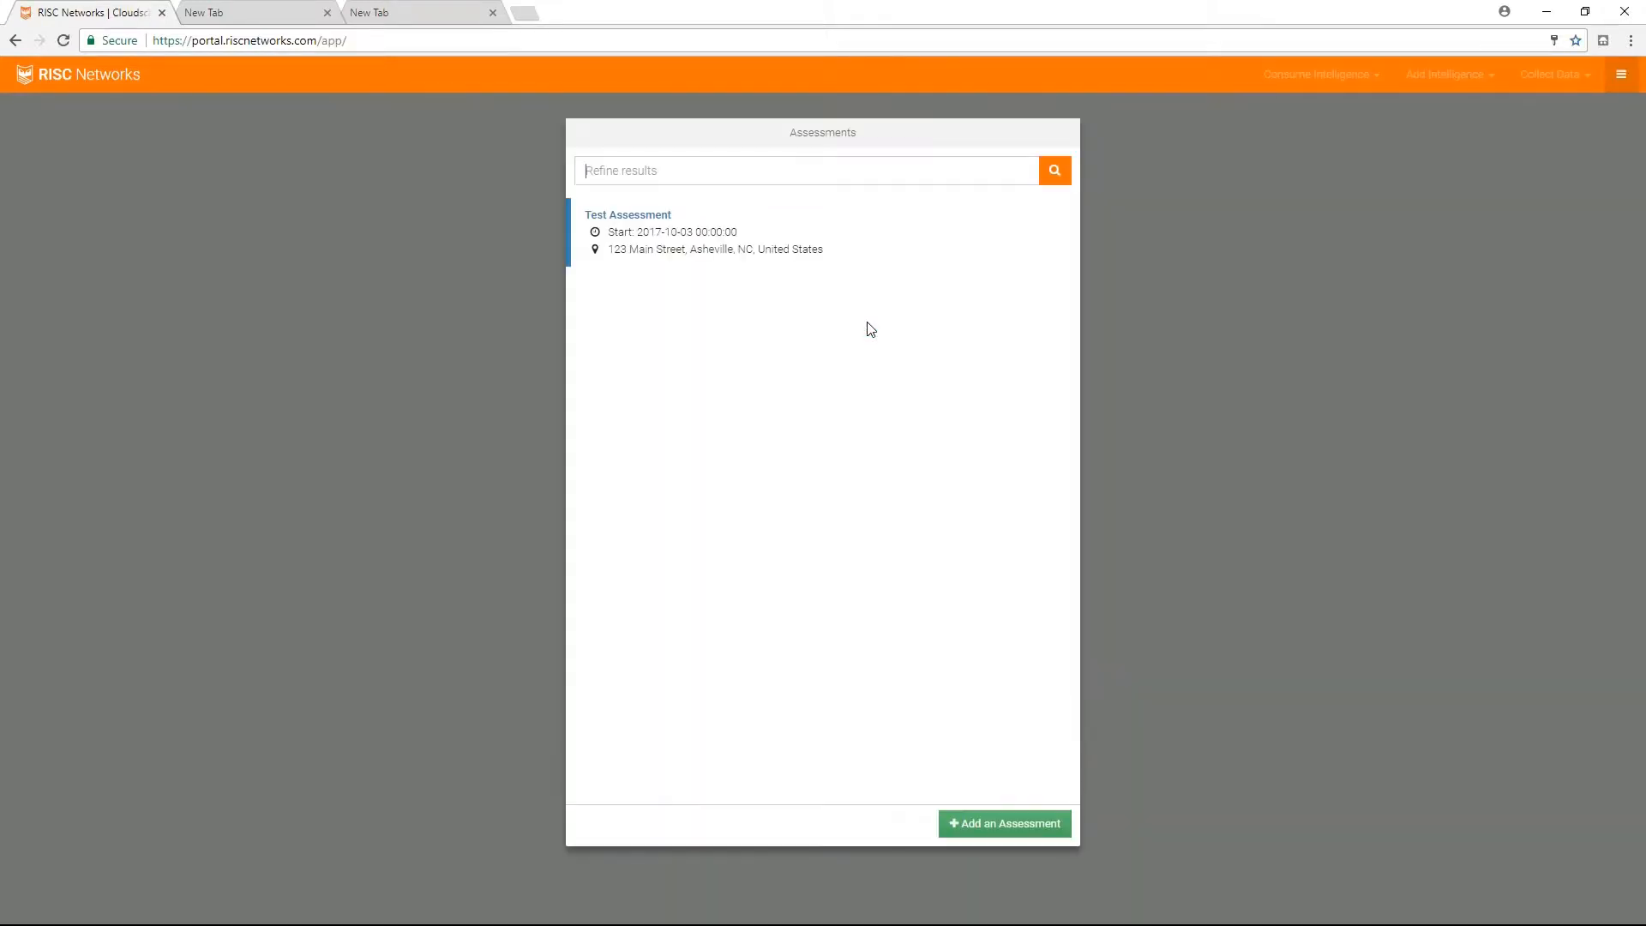
{"action": "left_click", "coordinate": [635, 221]}
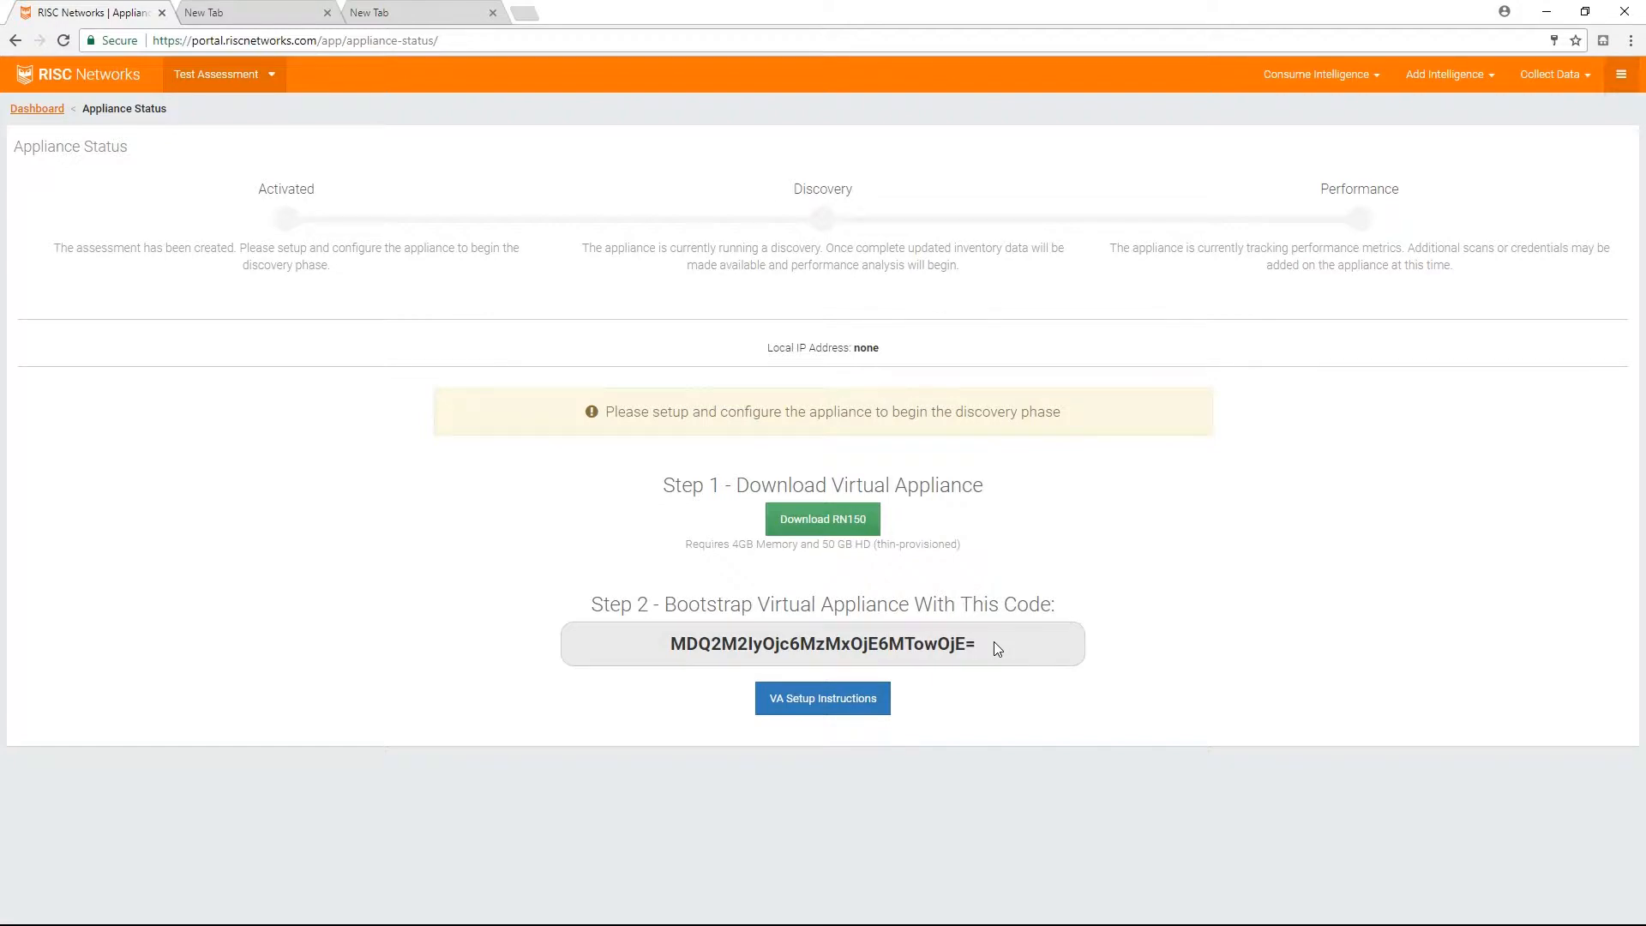
{"action": "left_click_drag", "start_coordinate": [995, 641], "coordinate": [668, 645]}
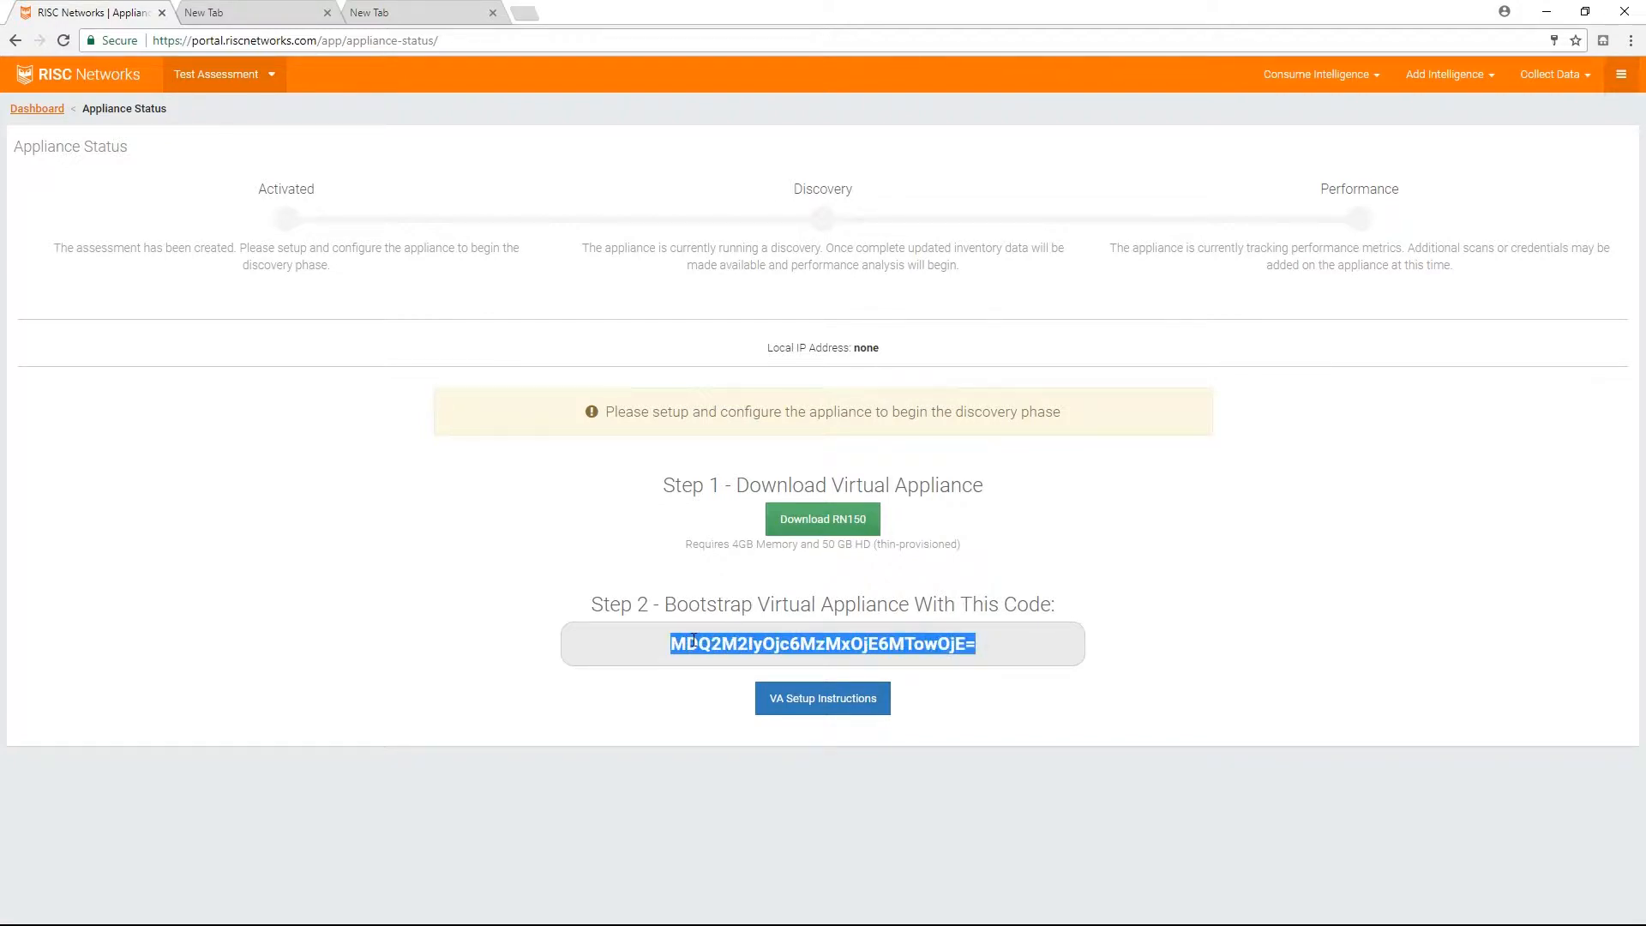
{"action": "right_click", "coordinate": [697, 647]}
{"action": "left_click", "coordinate": [719, 653]}
On the appliance page at 192.168.100.17 in the second browser tab, answer No to Professional Services and accept the EULA.
{"action": "left_click", "coordinate": [288, 20]}
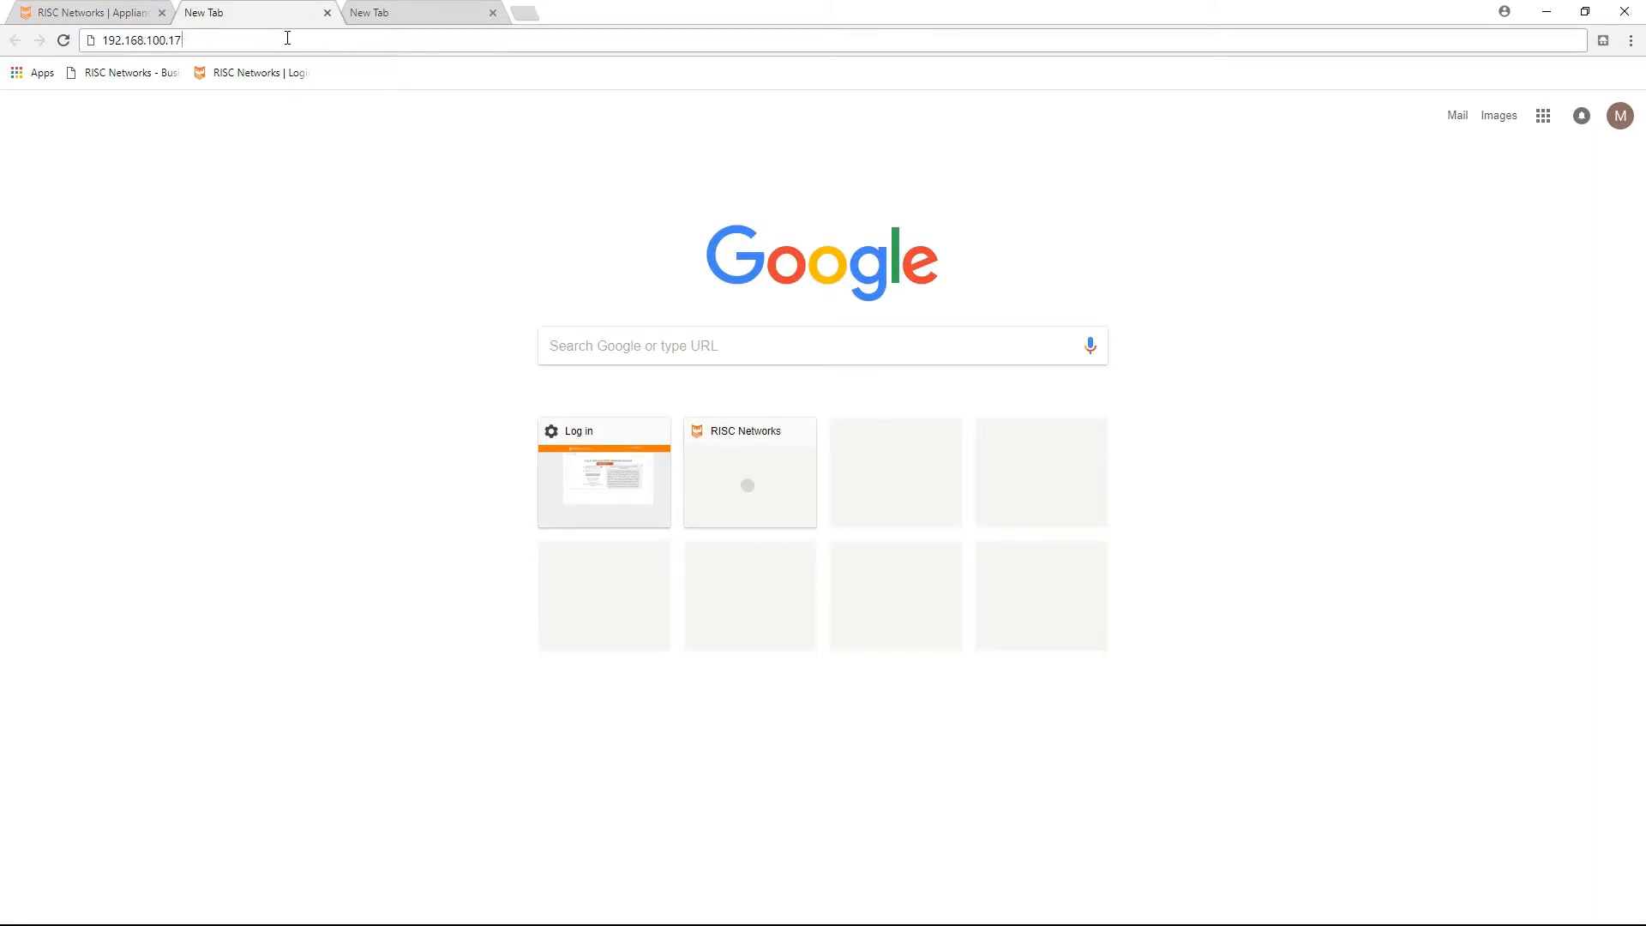
{"action": "key", "text": "Return"}
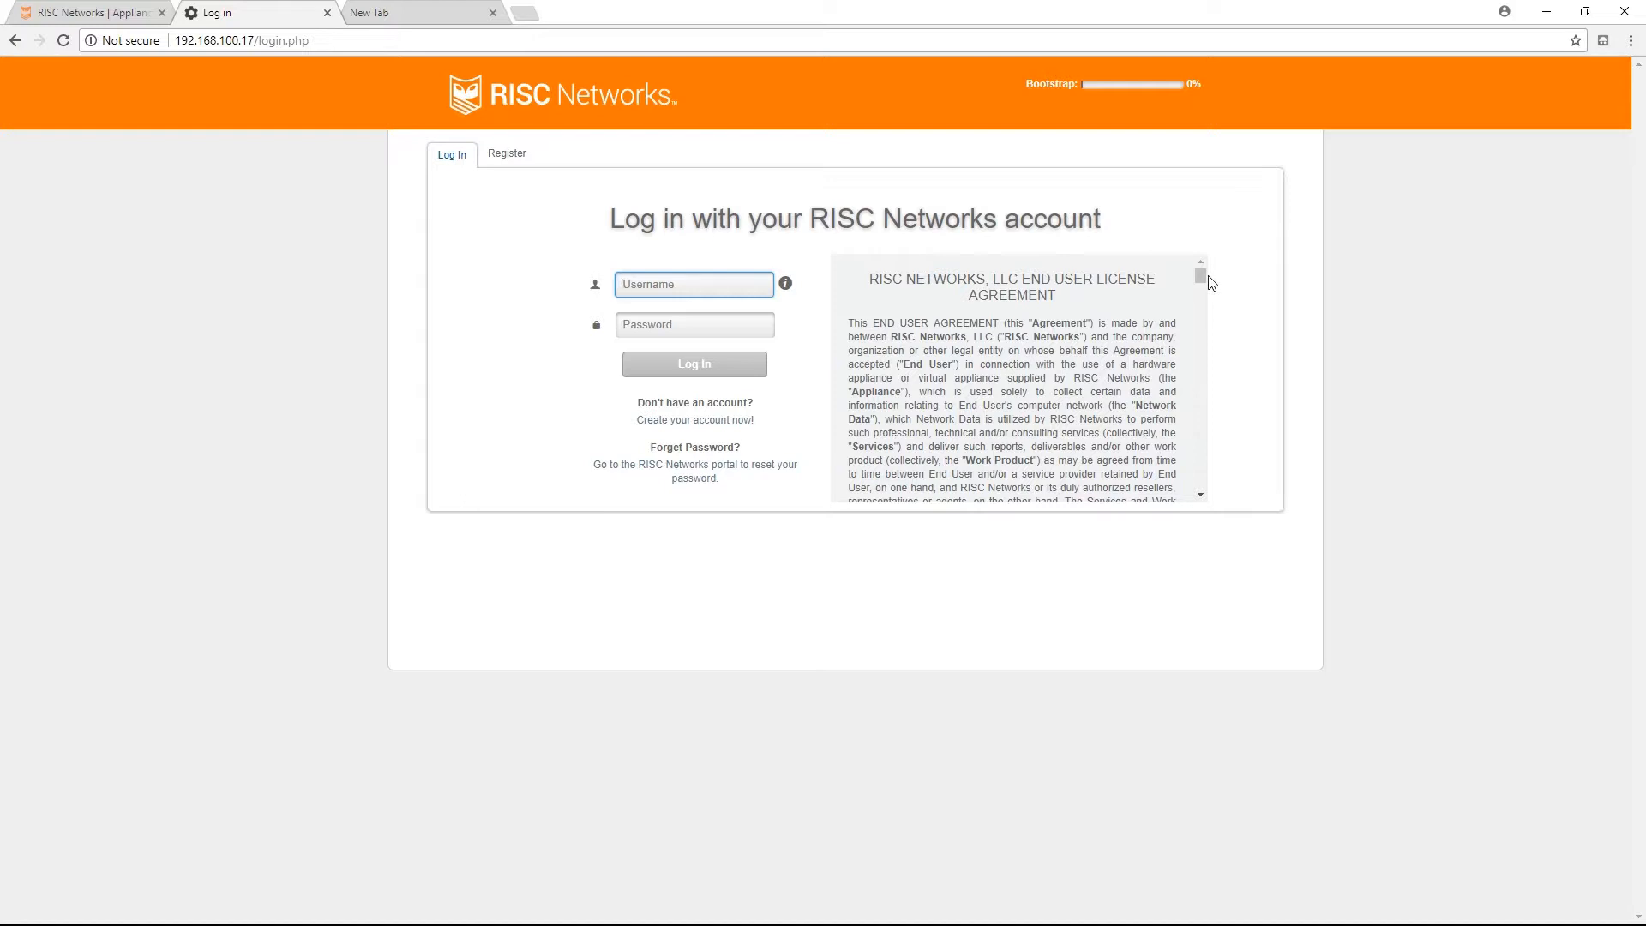
{"action": "left_click_drag", "start_coordinate": [1202, 275], "coordinate": [1208, 496]}
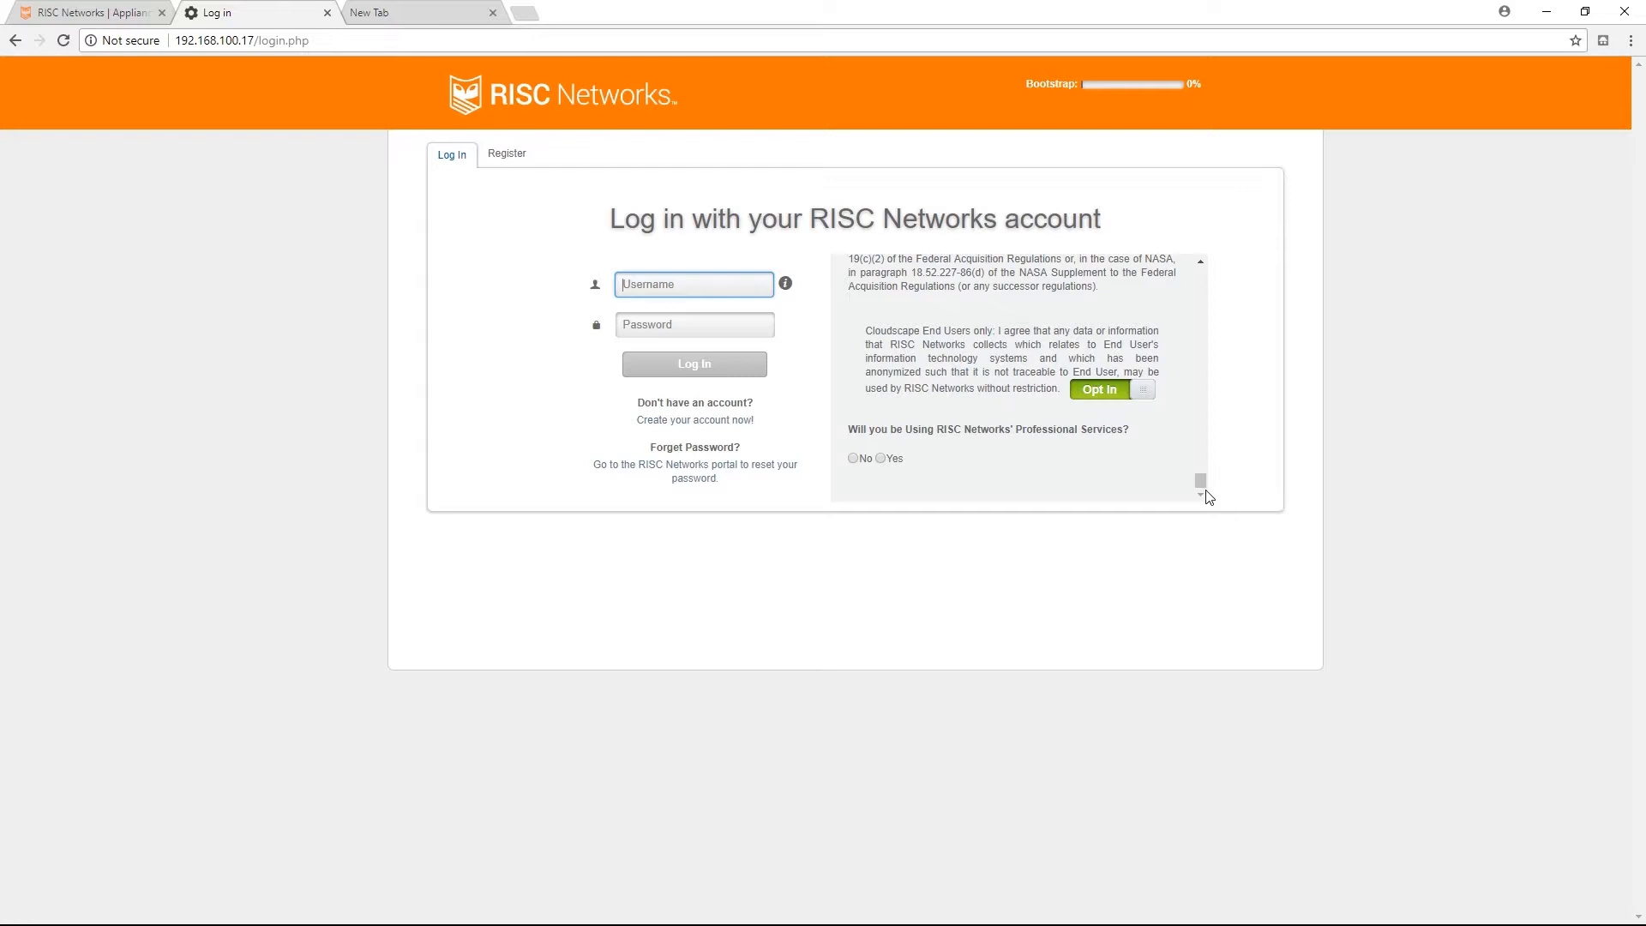
{"action": "left_click", "coordinate": [853, 458]}
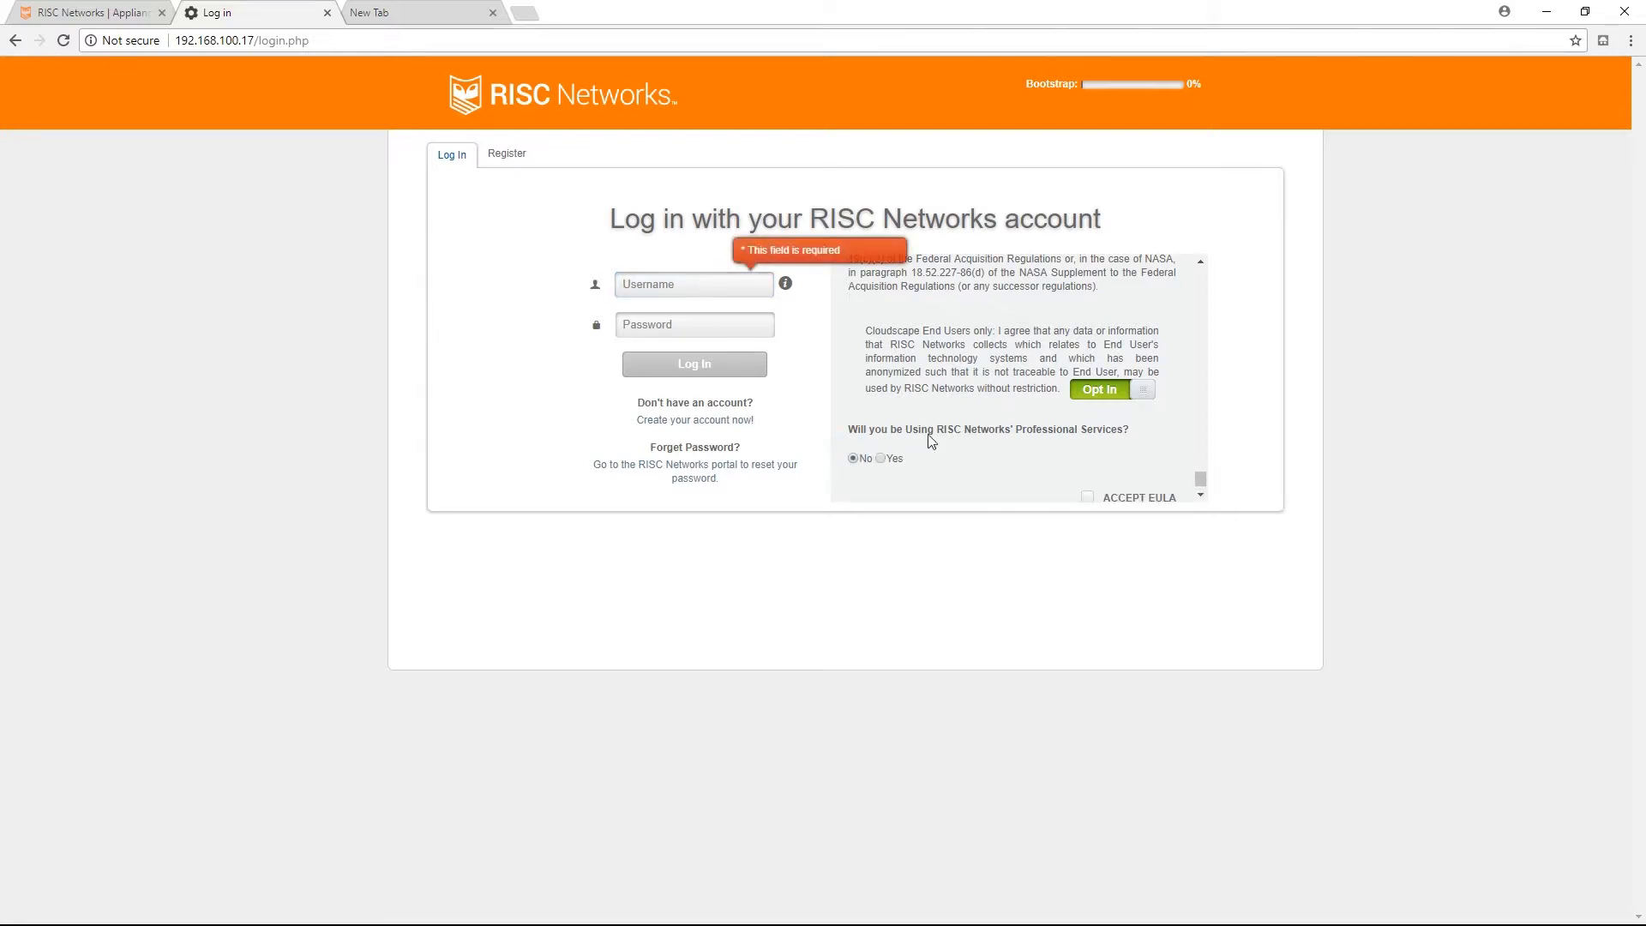
{"action": "scroll", "coordinate": [1202, 475], "scroll_direction": "down", "scroll_amount": 1}
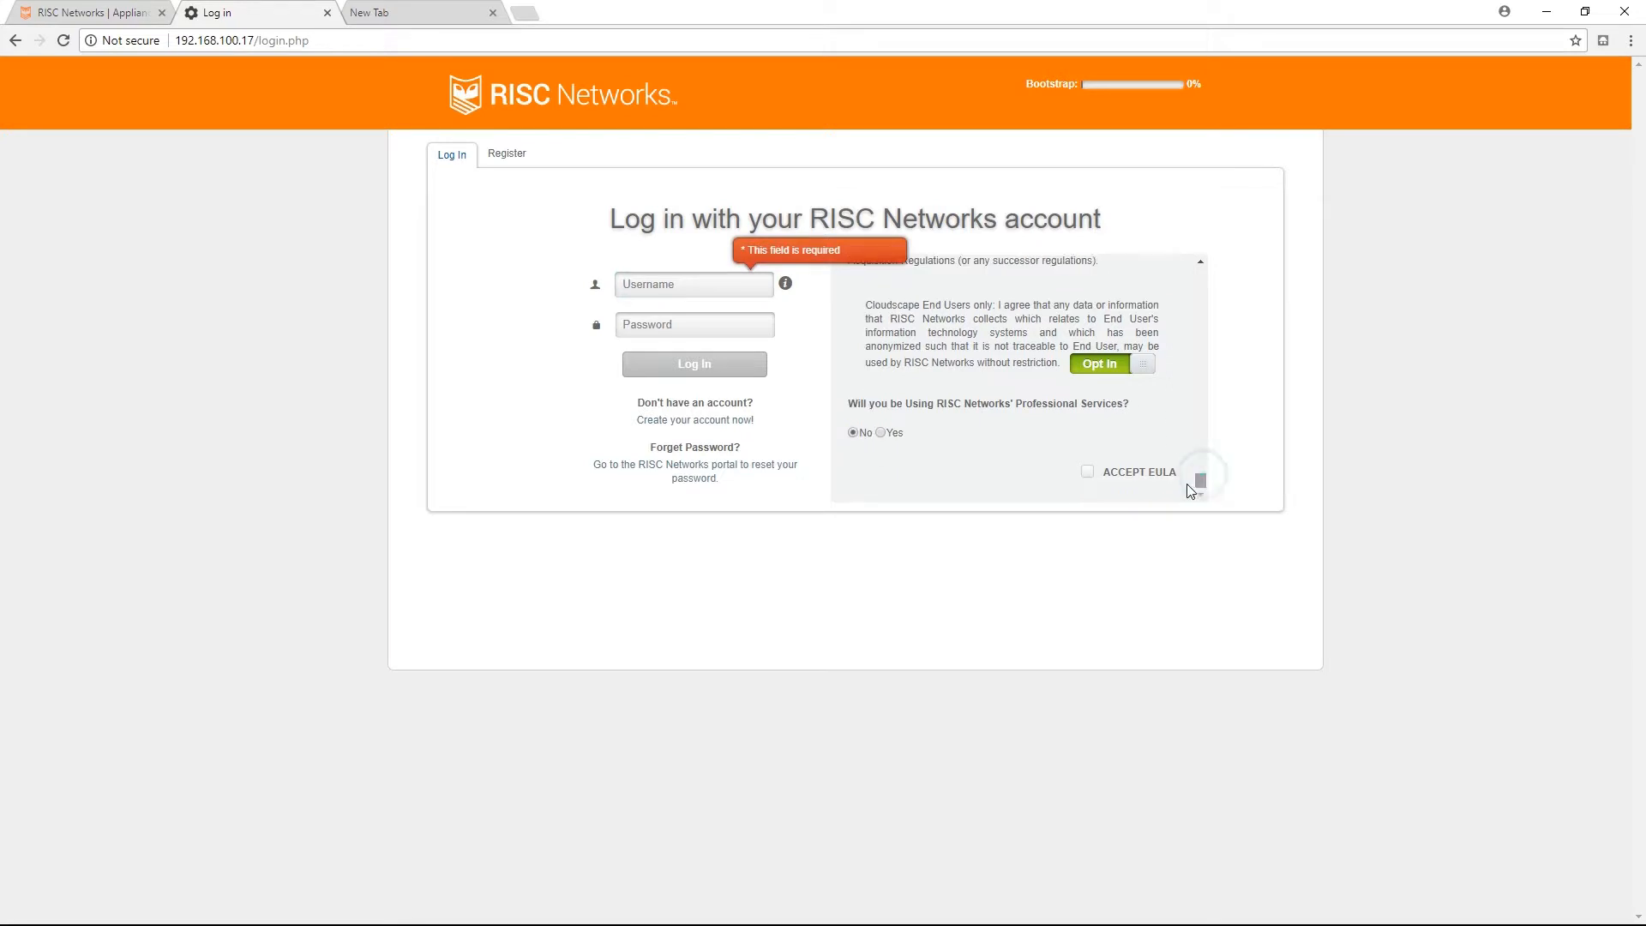
{"action": "left_click", "coordinate": [1087, 471]}
Log in to the appliance with the account's e-mail and password.
{"action": "left_click", "coordinate": [651, 283]}
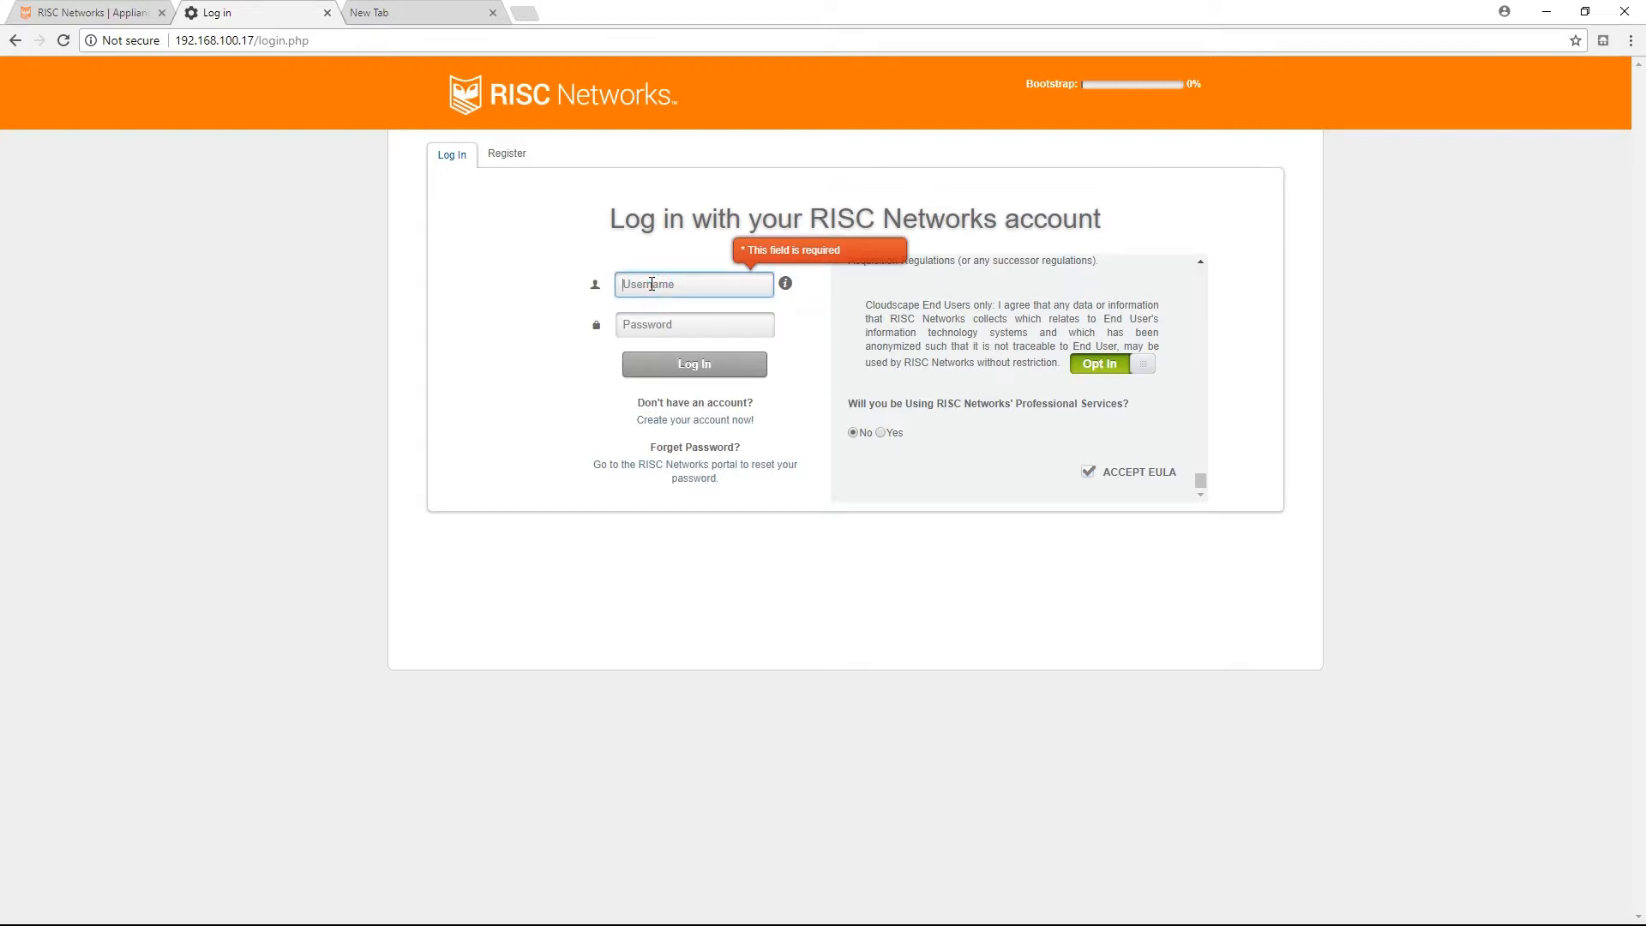
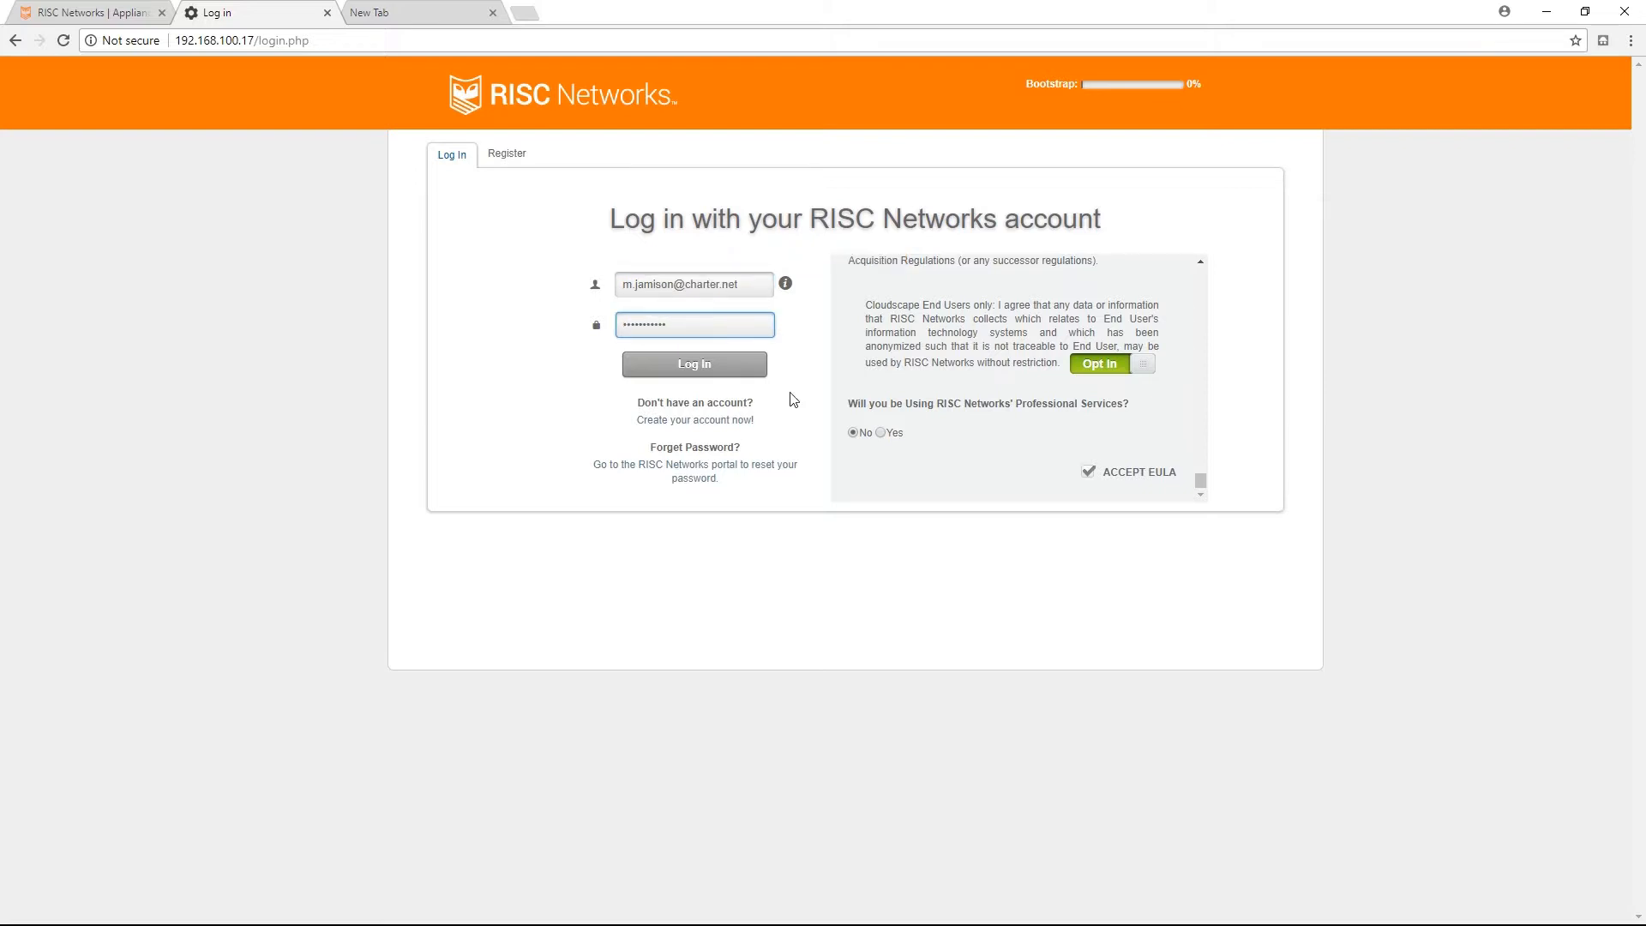
{"action": "left_click", "coordinate": [693, 366]}
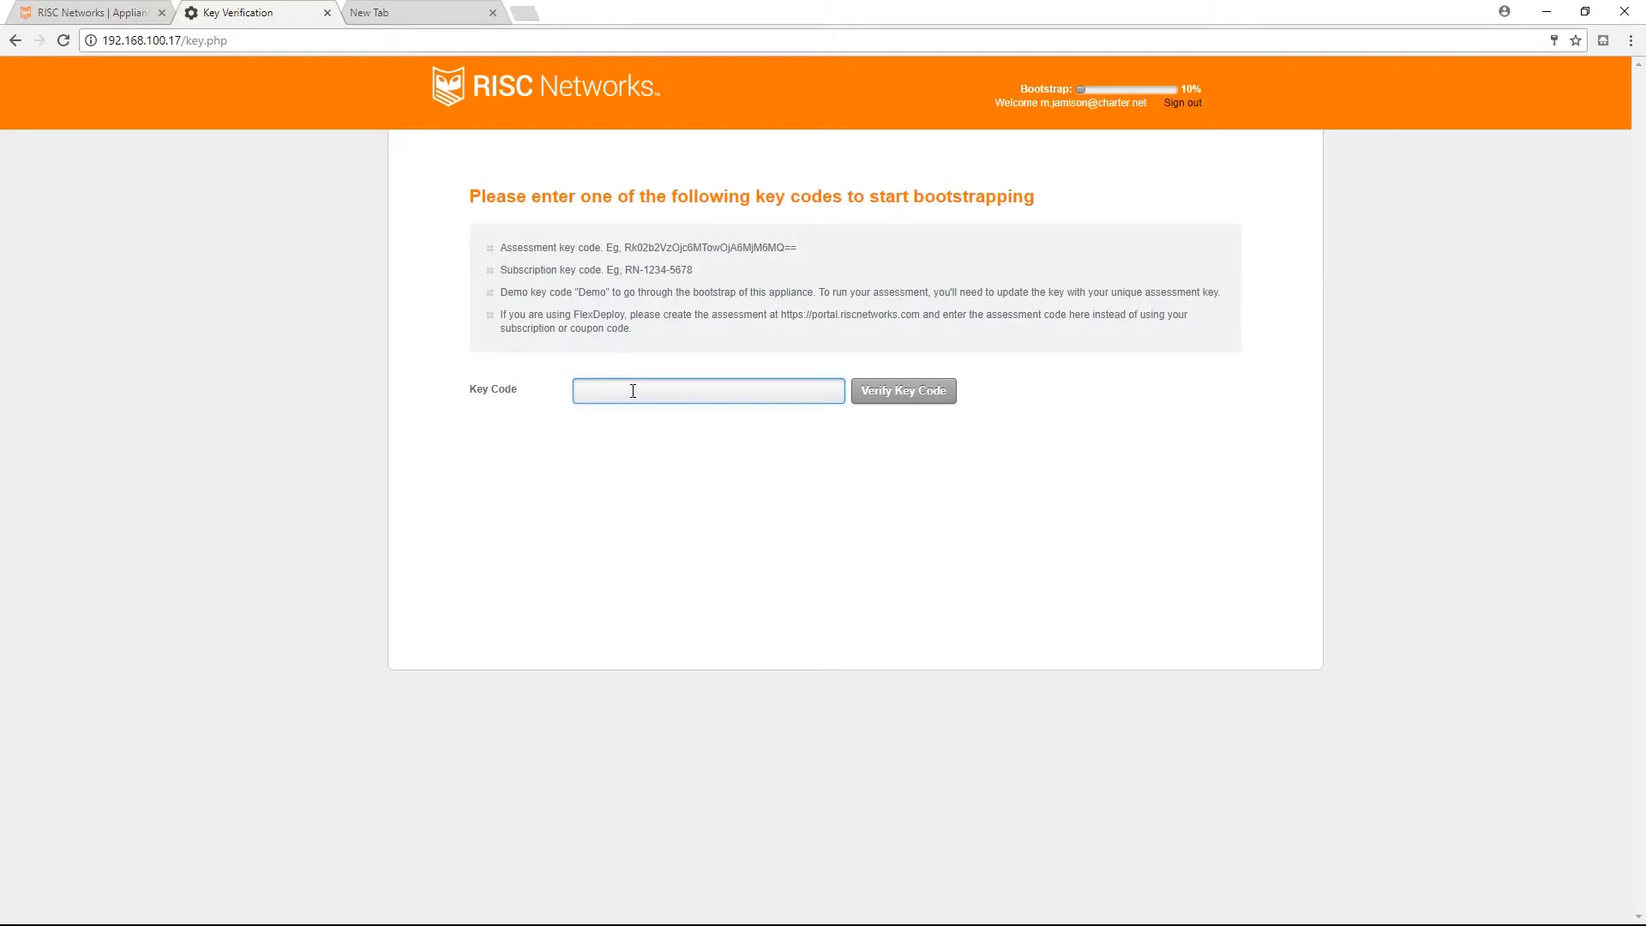
Verify the copied assessment key code, choosing to use FlexDeploy with Flex Pod IP 192.168.100.110.
{"action": "key", "text": "ctrl+v"}
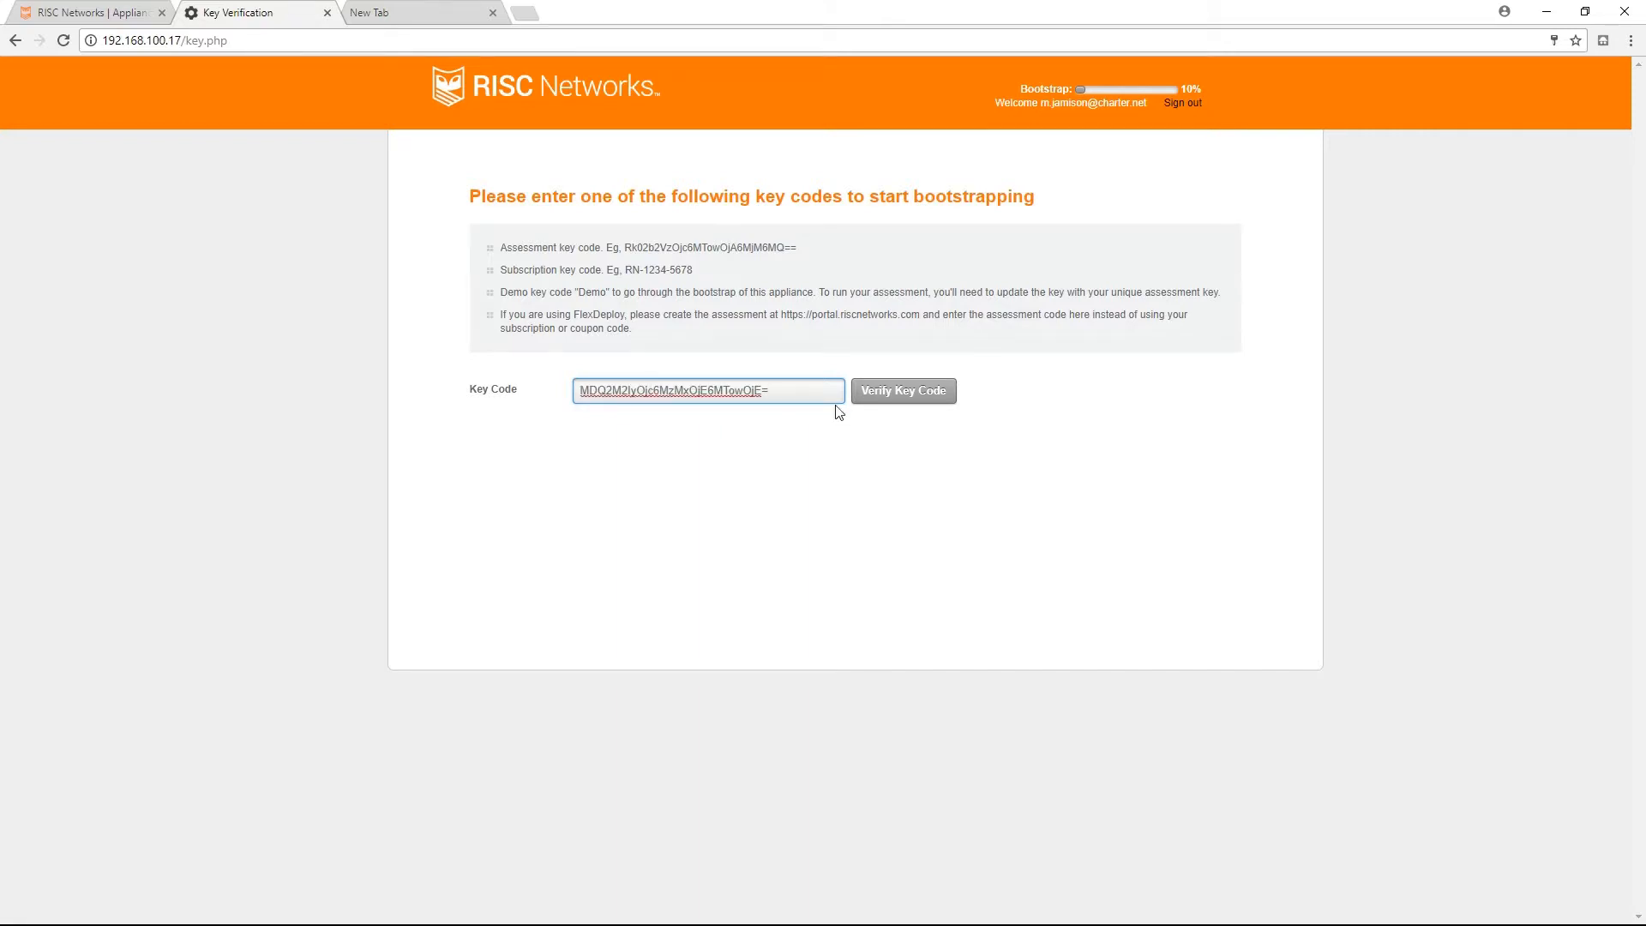
{"action": "left_click", "coordinate": [892, 397]}
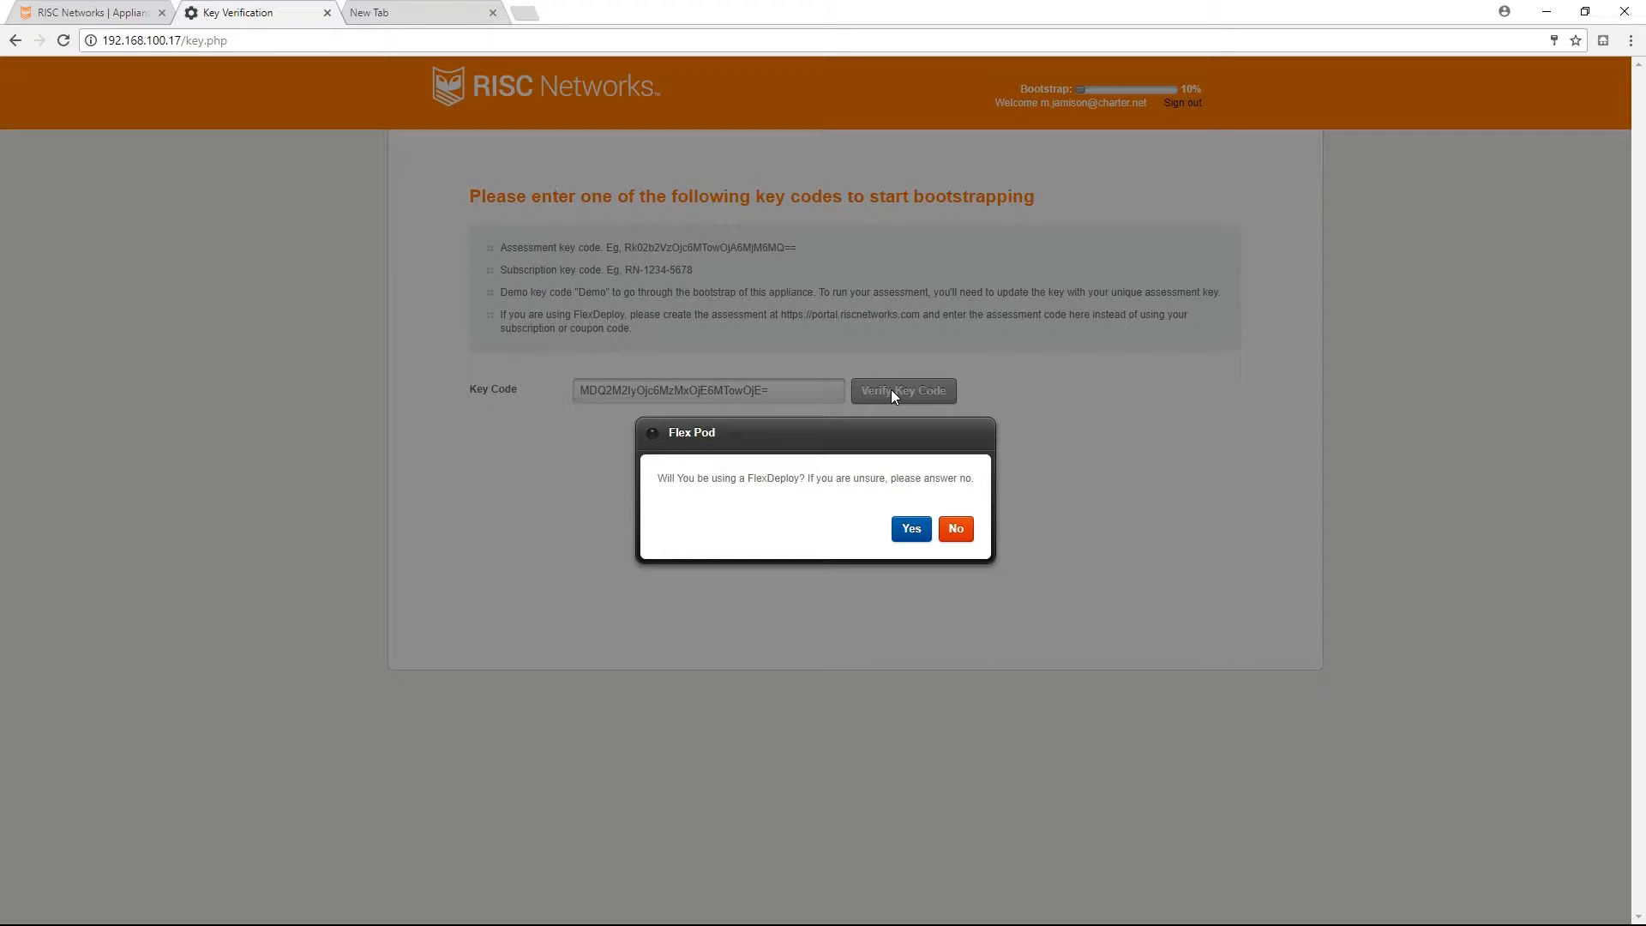
{"action": "left_click", "coordinate": [911, 527]}
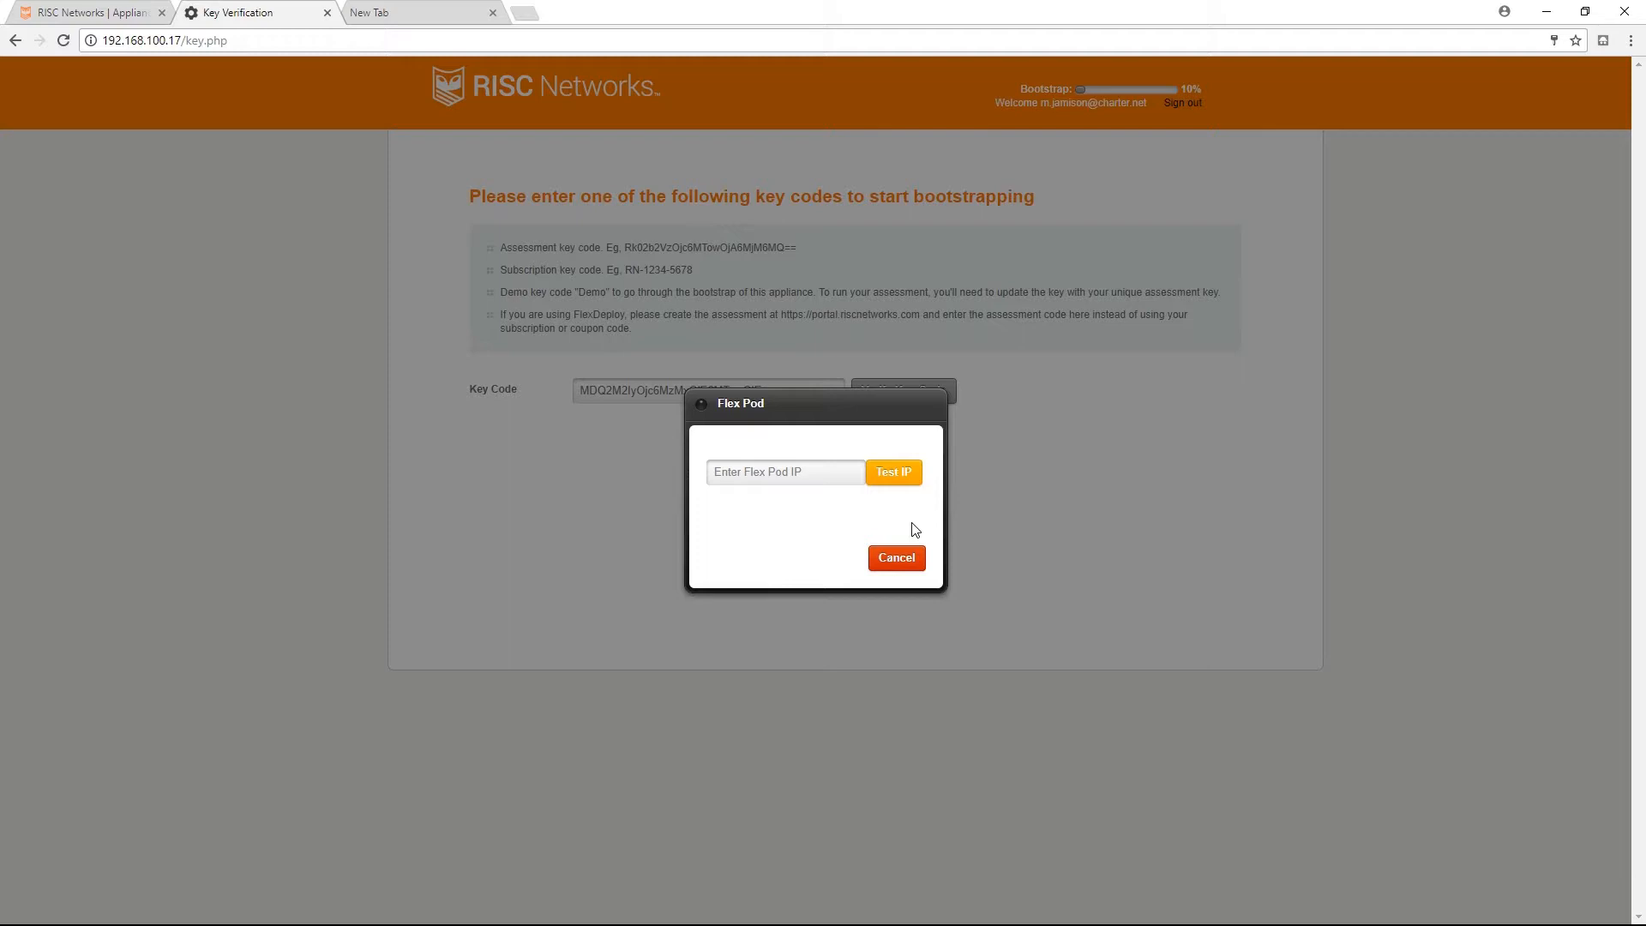
{"action": "left_click", "coordinate": [800, 478]}
{"action": "type", "text": "192.168.100.110"}
{"action": "left_click", "coordinate": [893, 475]}
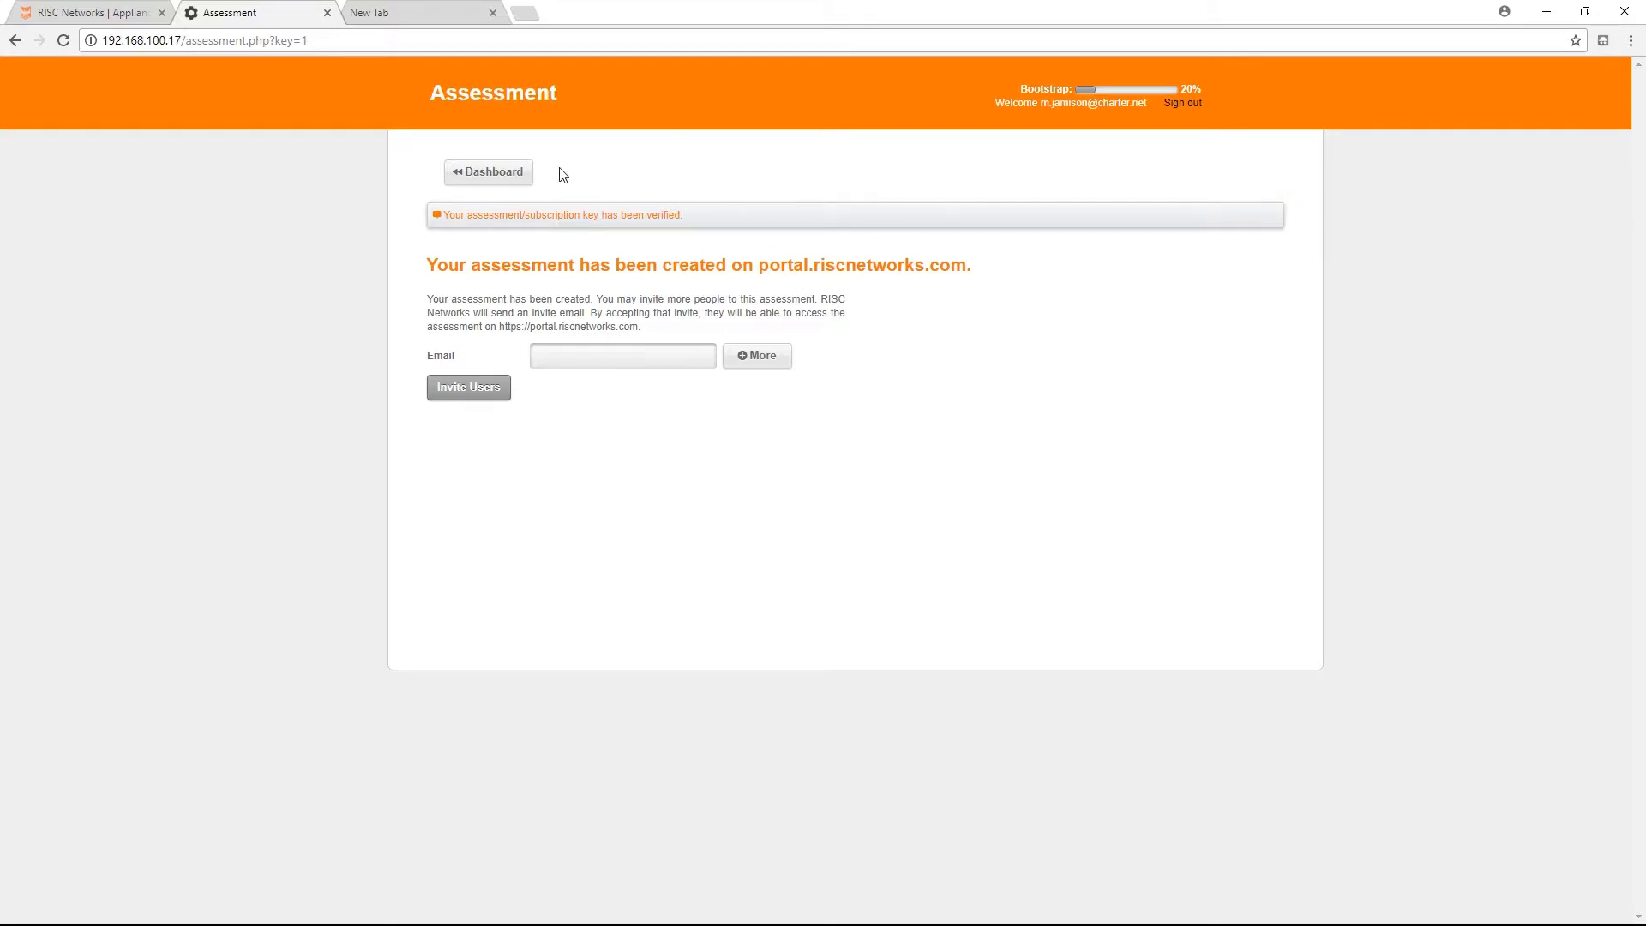
Open the Subnets configuration from the dashboard and add subnet 192.168.0.0 with mask 255.255.0.0 (/16).
{"action": "left_click", "coordinate": [498, 174]}
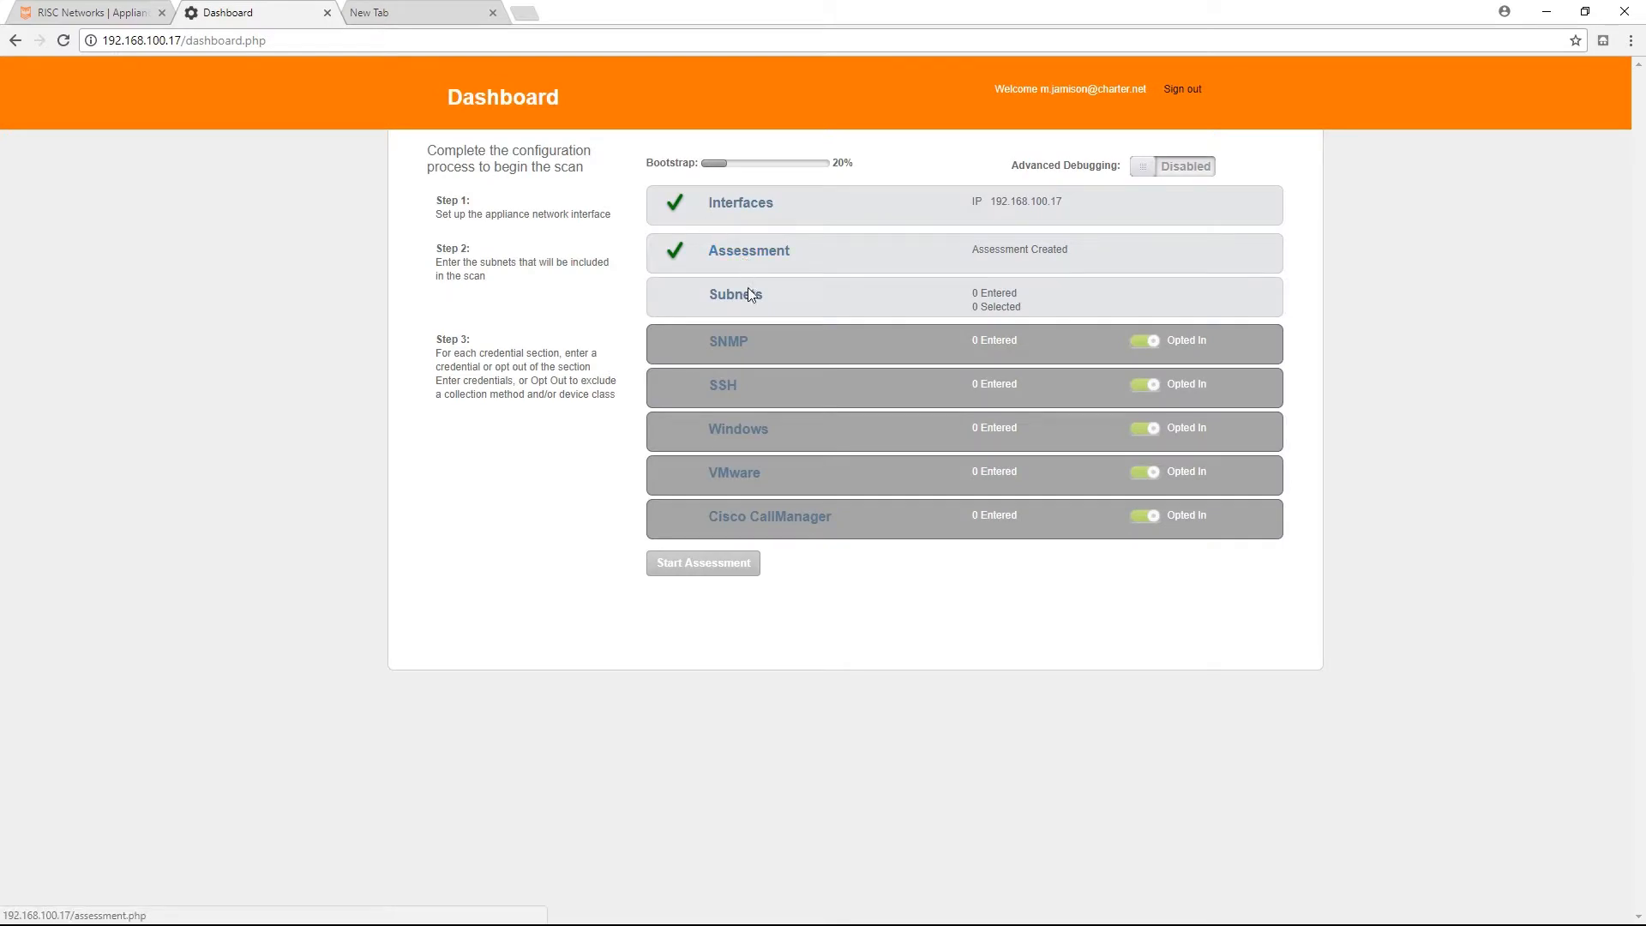
{"action": "left_click", "coordinate": [746, 297]}
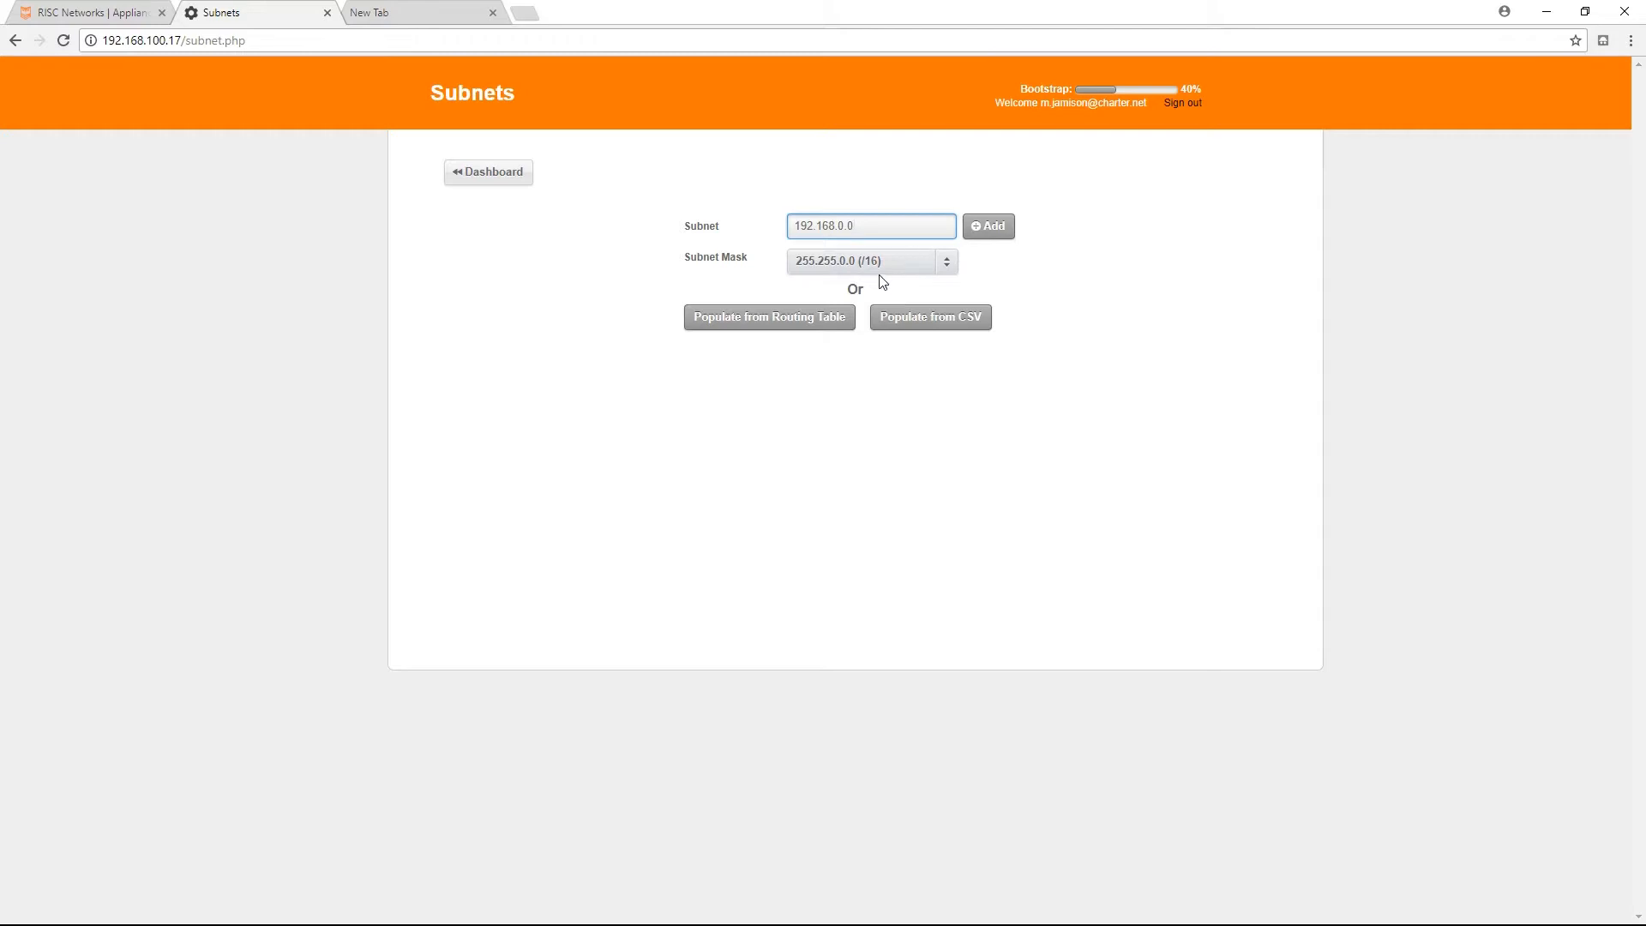
{"action": "left_click", "coordinate": [996, 230]}
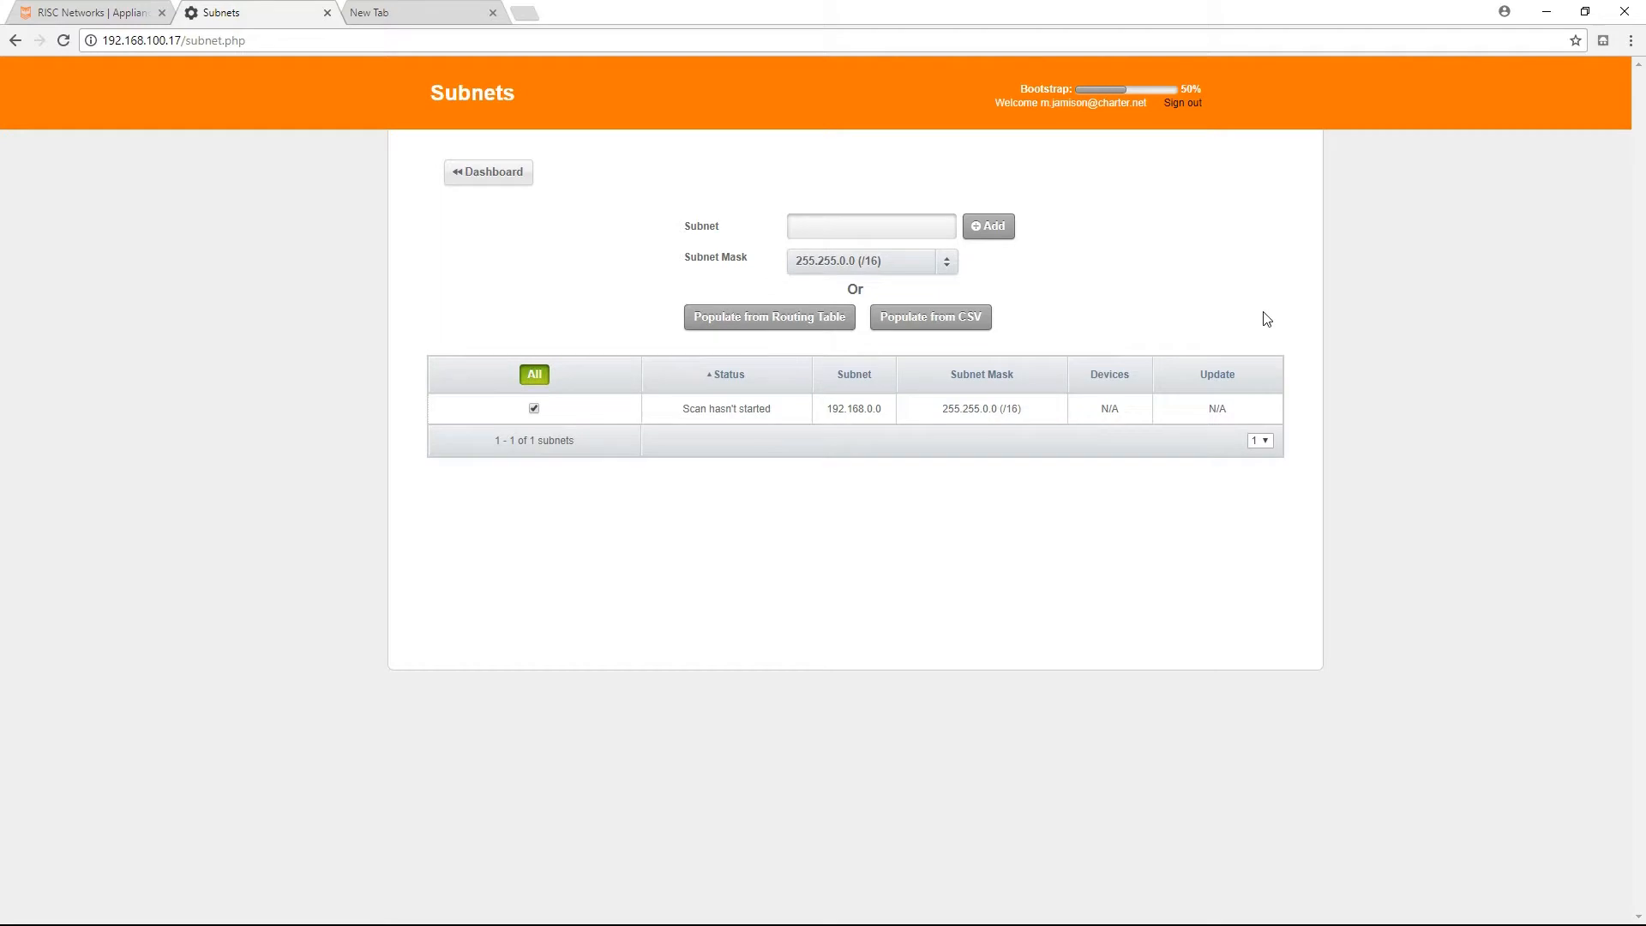
Add subnet 10.10.10.0 with mask 255.255.255.0 (/24).
{"action": "left_click", "coordinate": [849, 227]}
{"action": "type", "text": "10.10.10.0"}
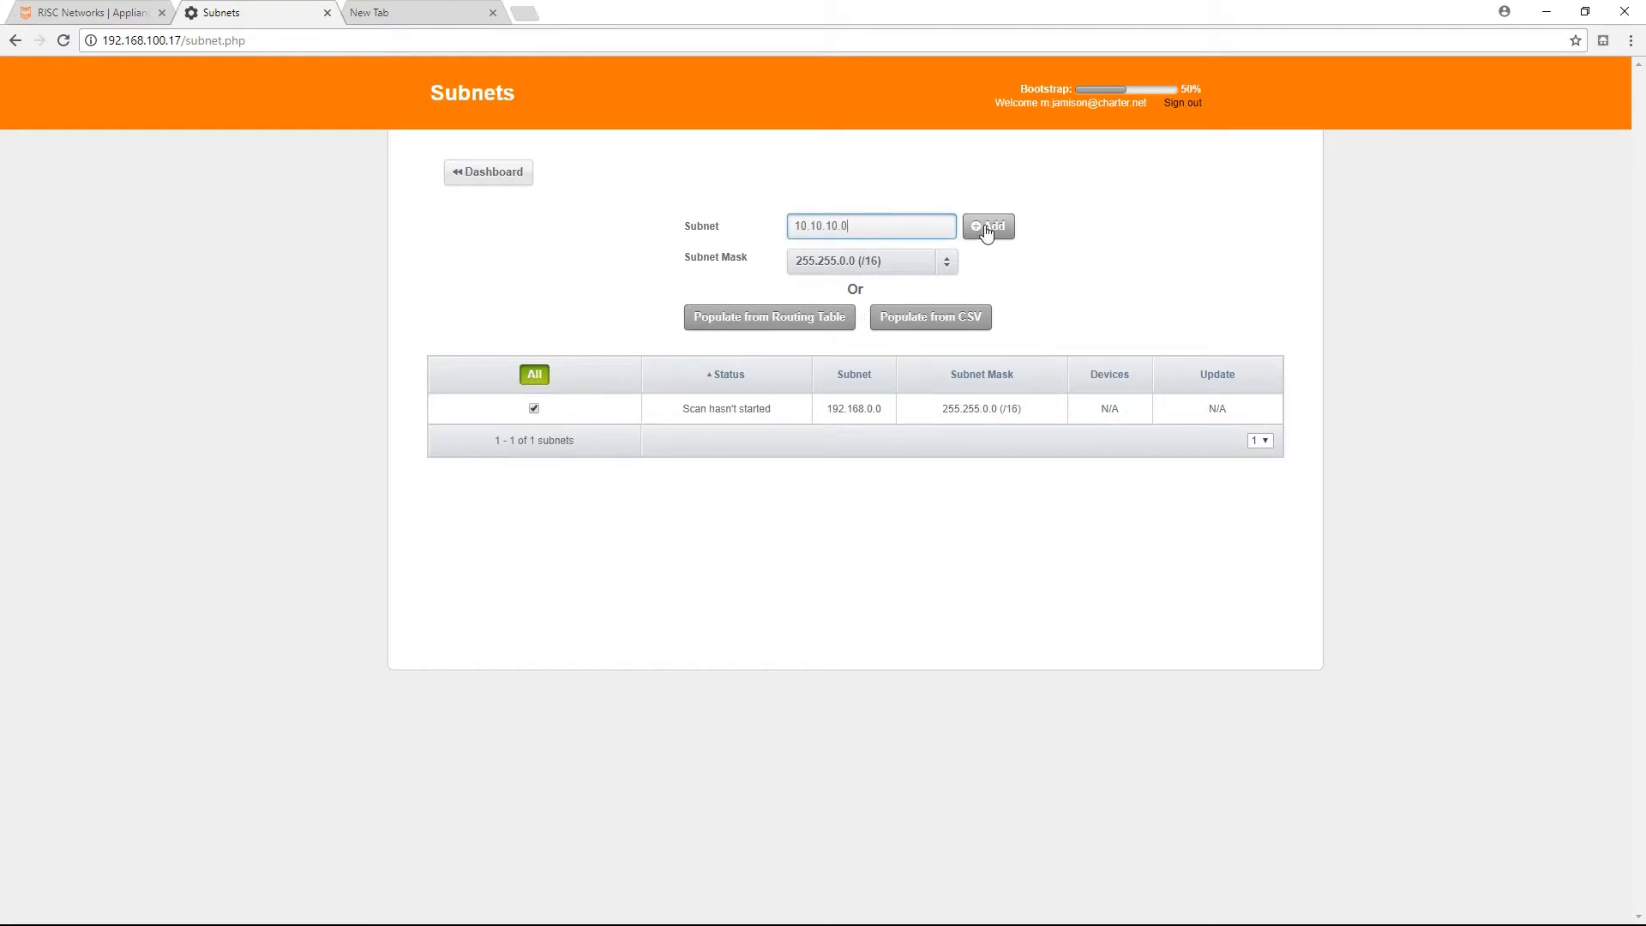
{"action": "left_click", "coordinate": [946, 263]}
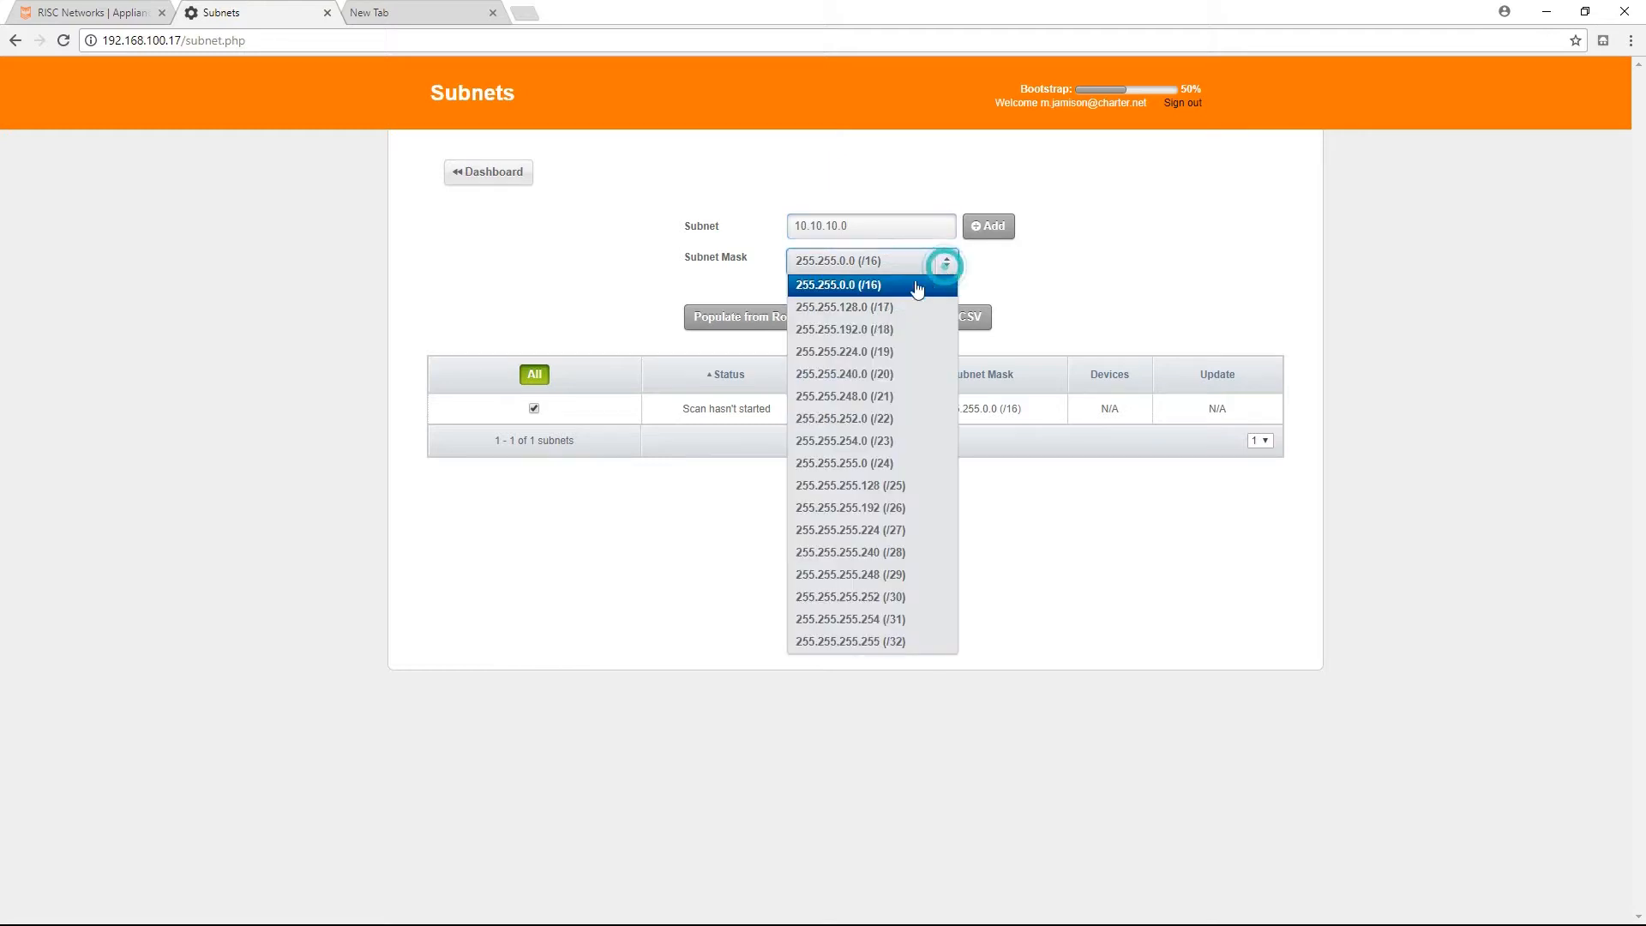
{"action": "left_click", "coordinate": [852, 463]}
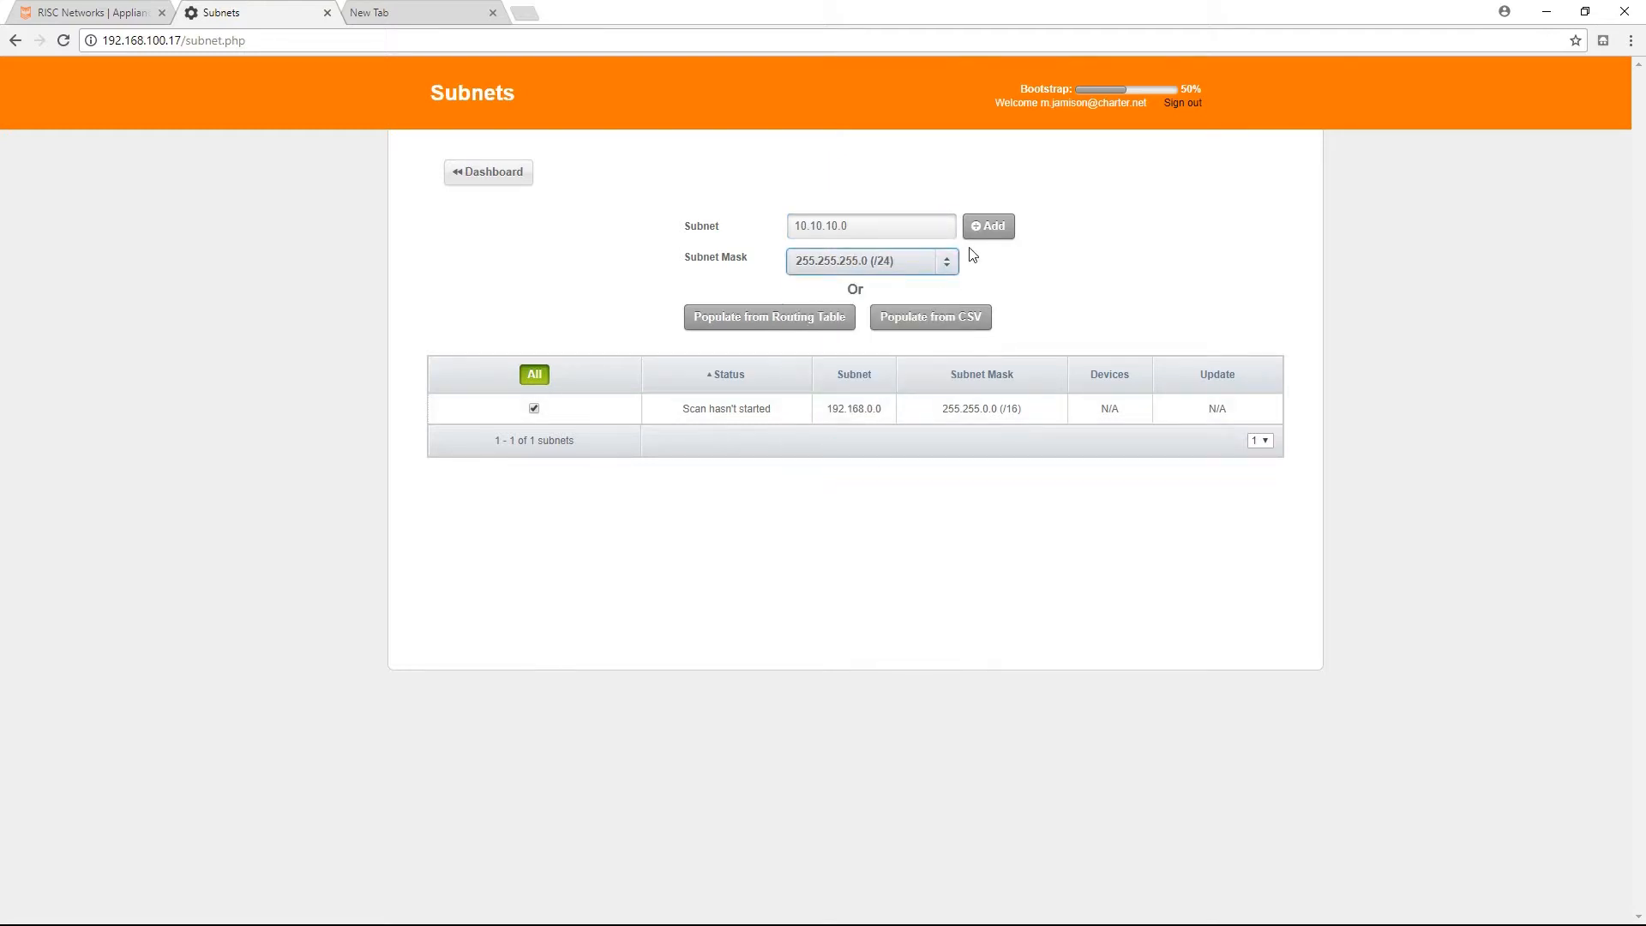
{"action": "left_click", "coordinate": [988, 228]}
Add subnet 172.31.30.0 with mask 255.255.255.0 (/24).
{"action": "left_click", "coordinate": [876, 227]}
{"action": "type", "text": "172.31.30.0"}
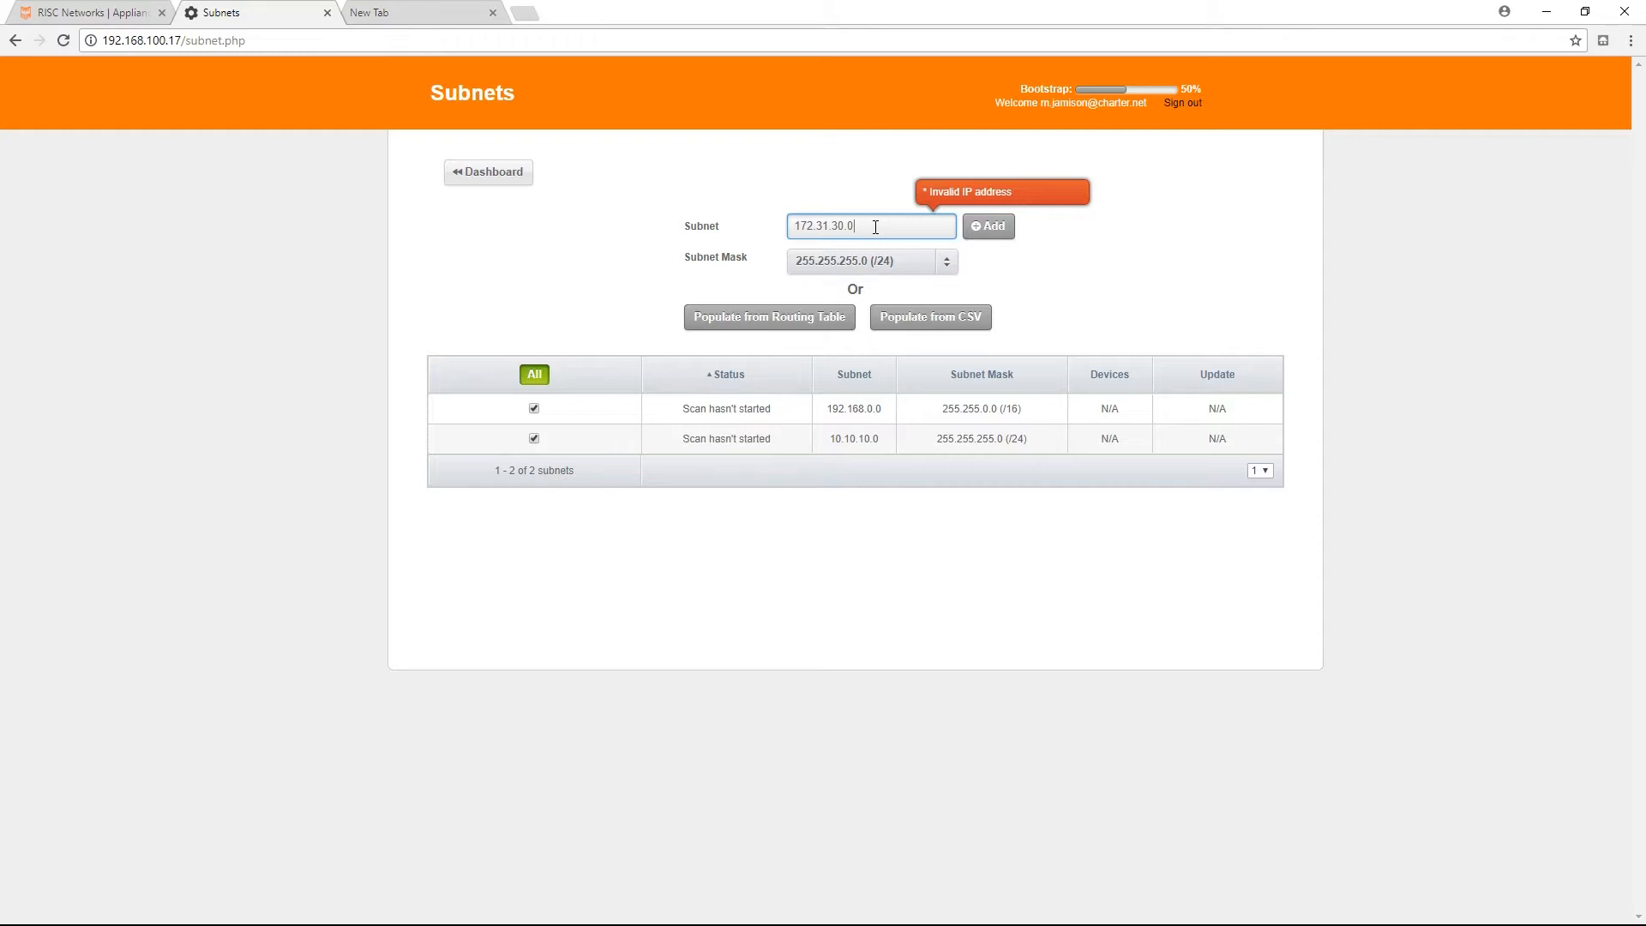
{"action": "left_click", "coordinate": [984, 230]}
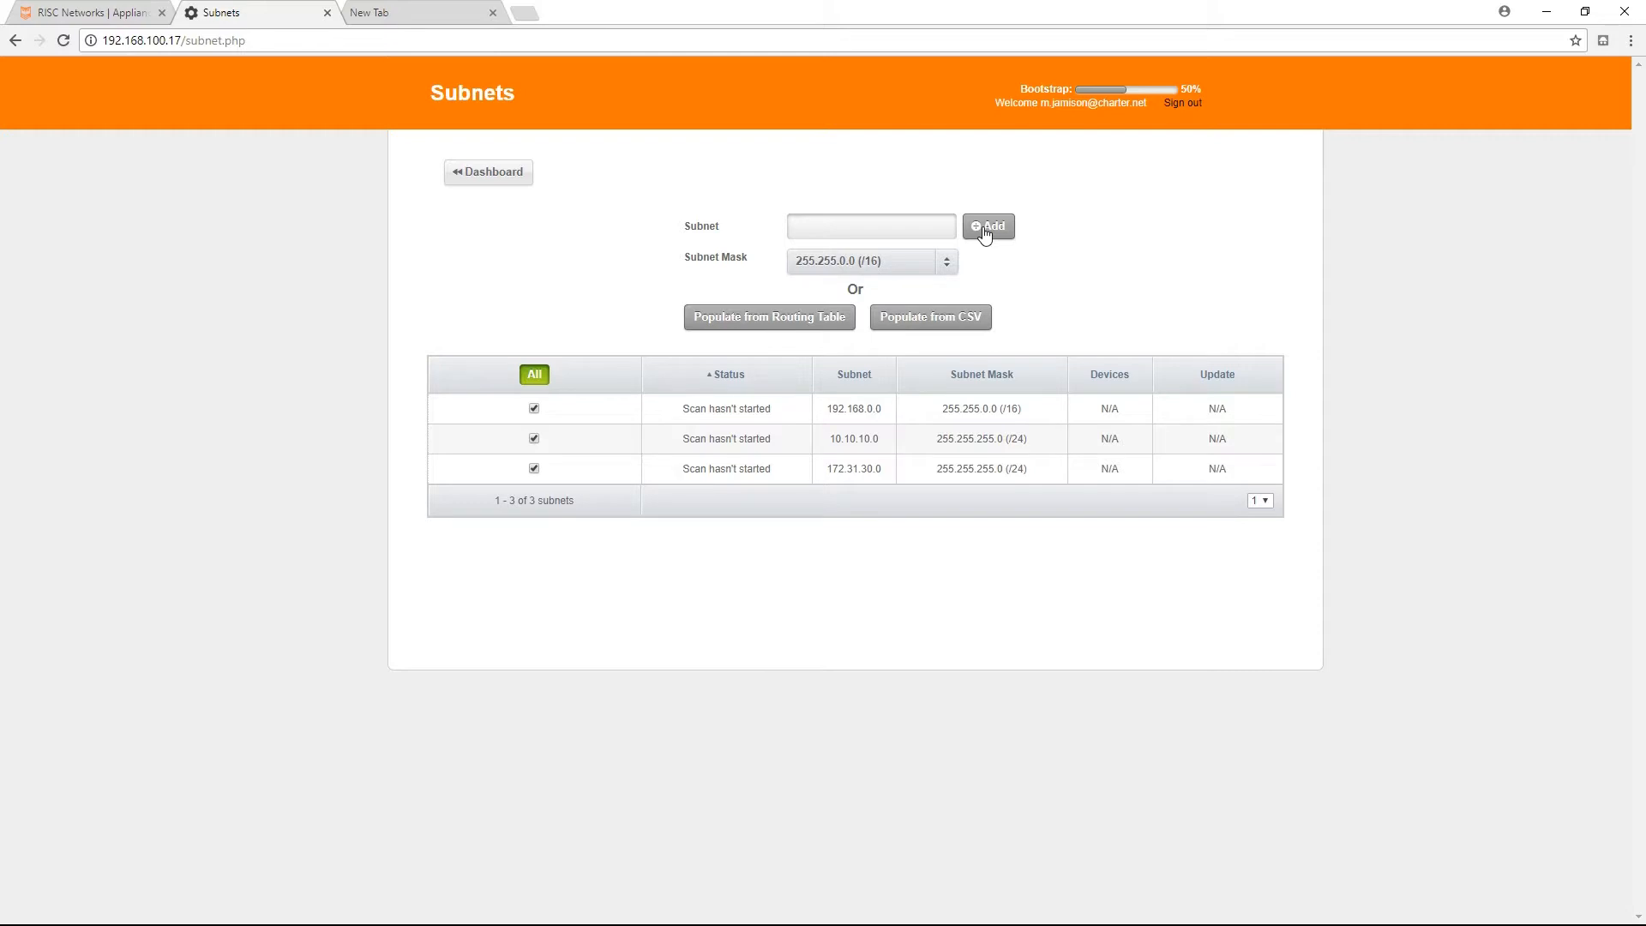
In the dashboard's SNMP section, add the first SNMP string and test it against 172.31.30.254.
{"action": "left_click", "coordinate": [486, 176]}
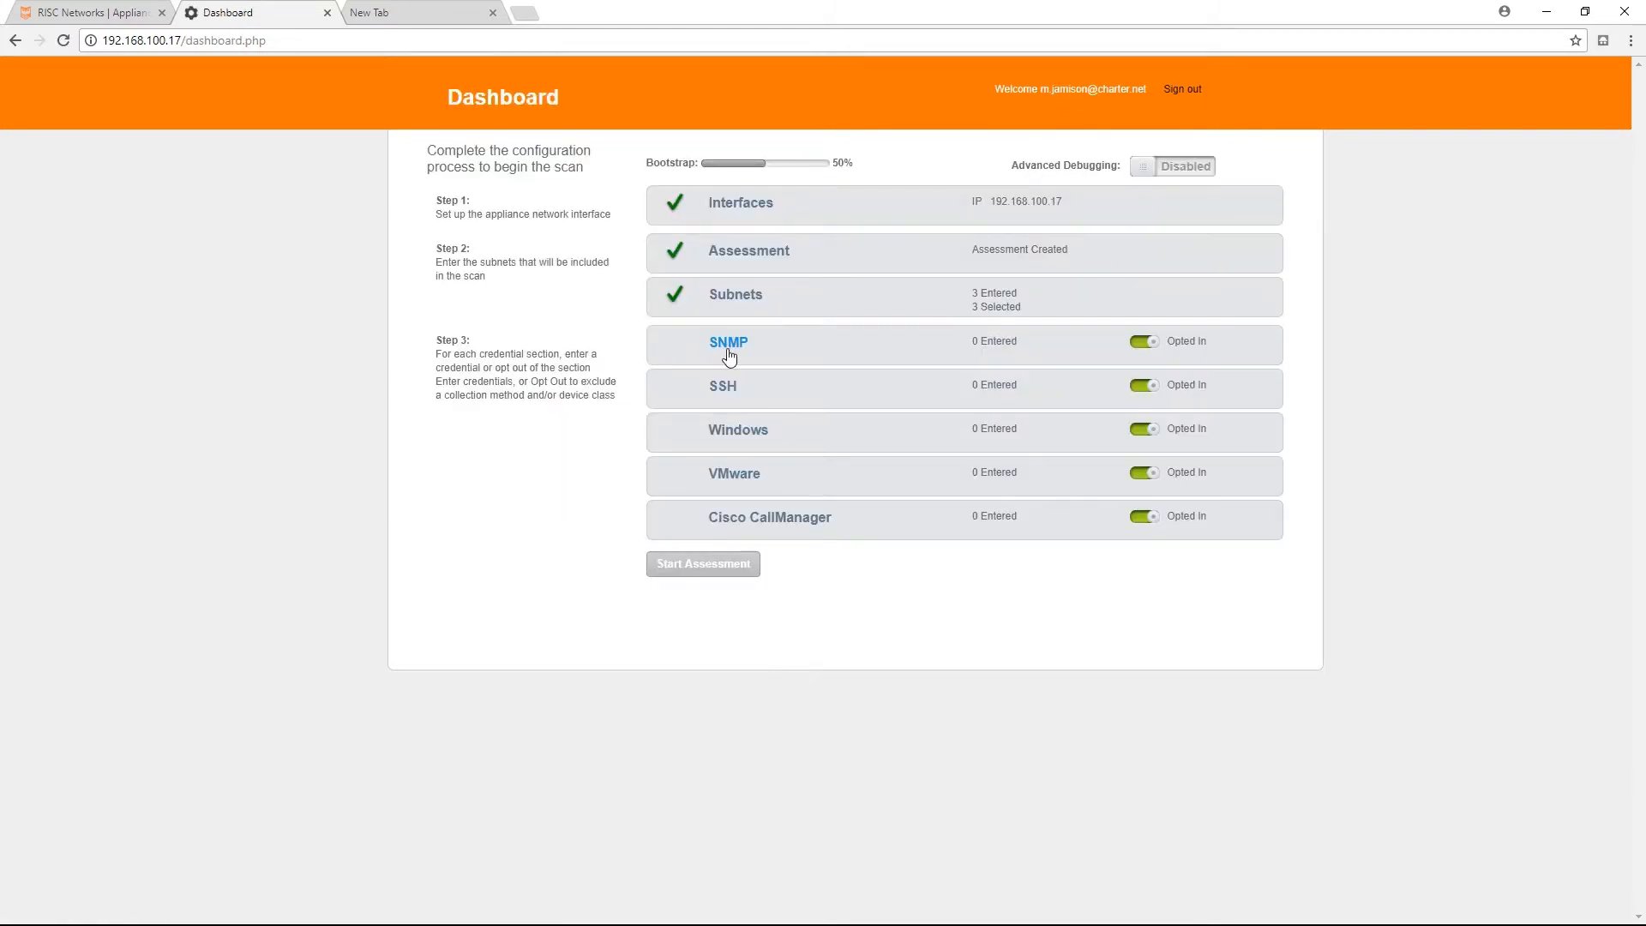
{"action": "left_click", "coordinate": [730, 344]}
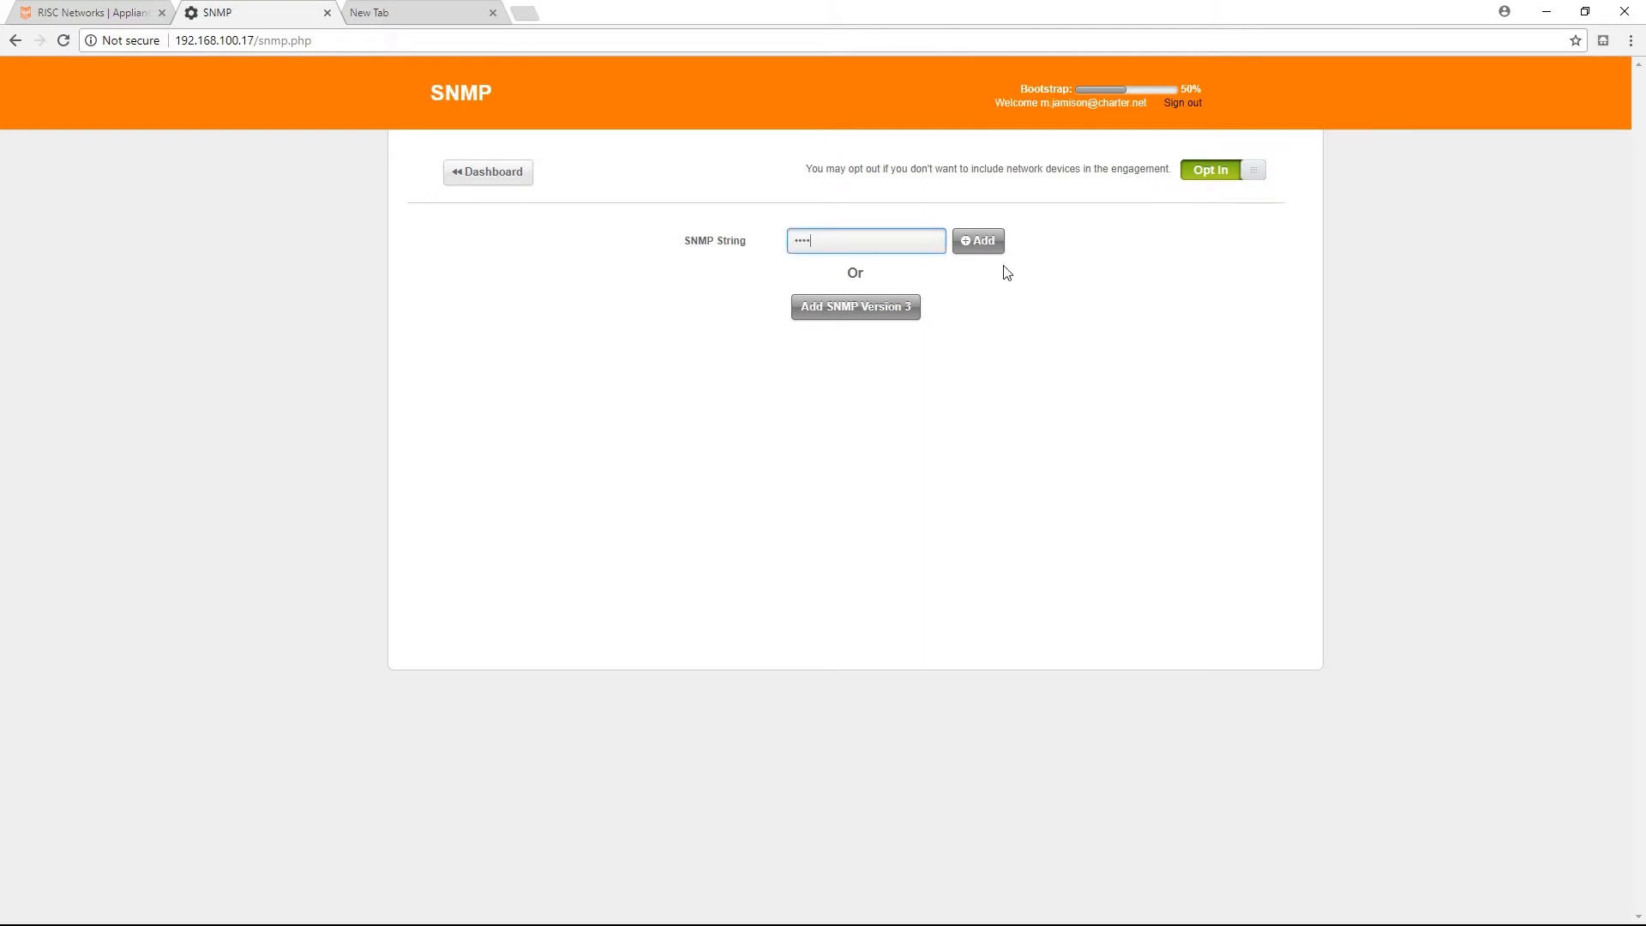
{"action": "left_click", "coordinate": [986, 243]}
{"action": "left_click", "coordinate": [738, 493]}
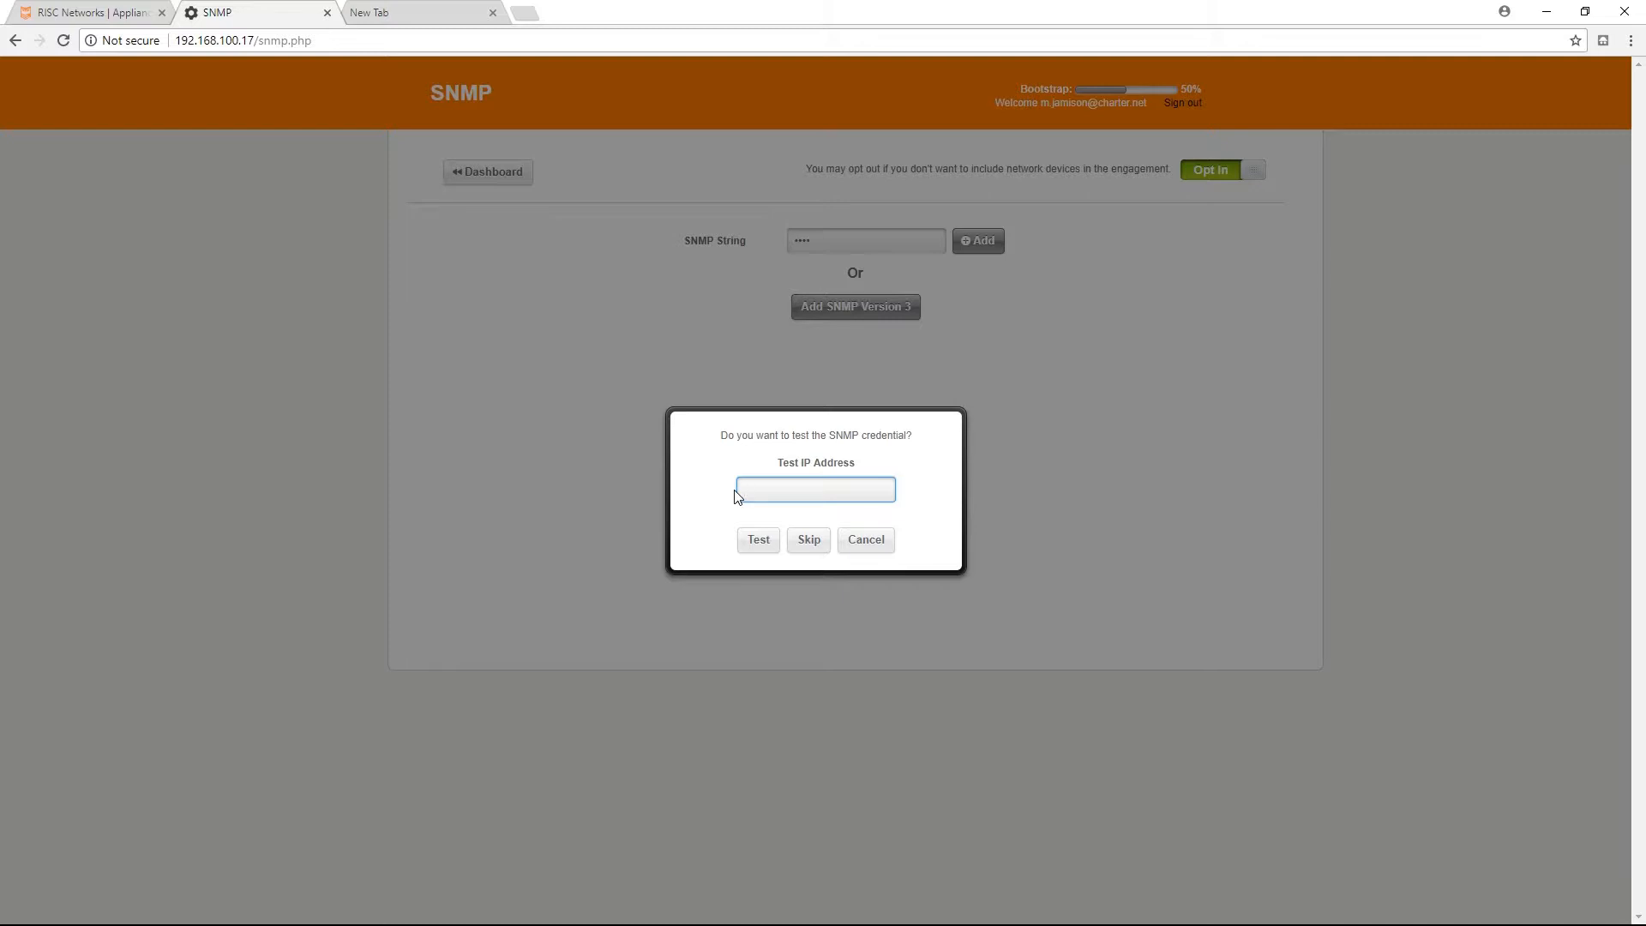
{"action": "type", "text": "172.31.30.254"}
{"action": "left_click", "coordinate": [755, 542]}
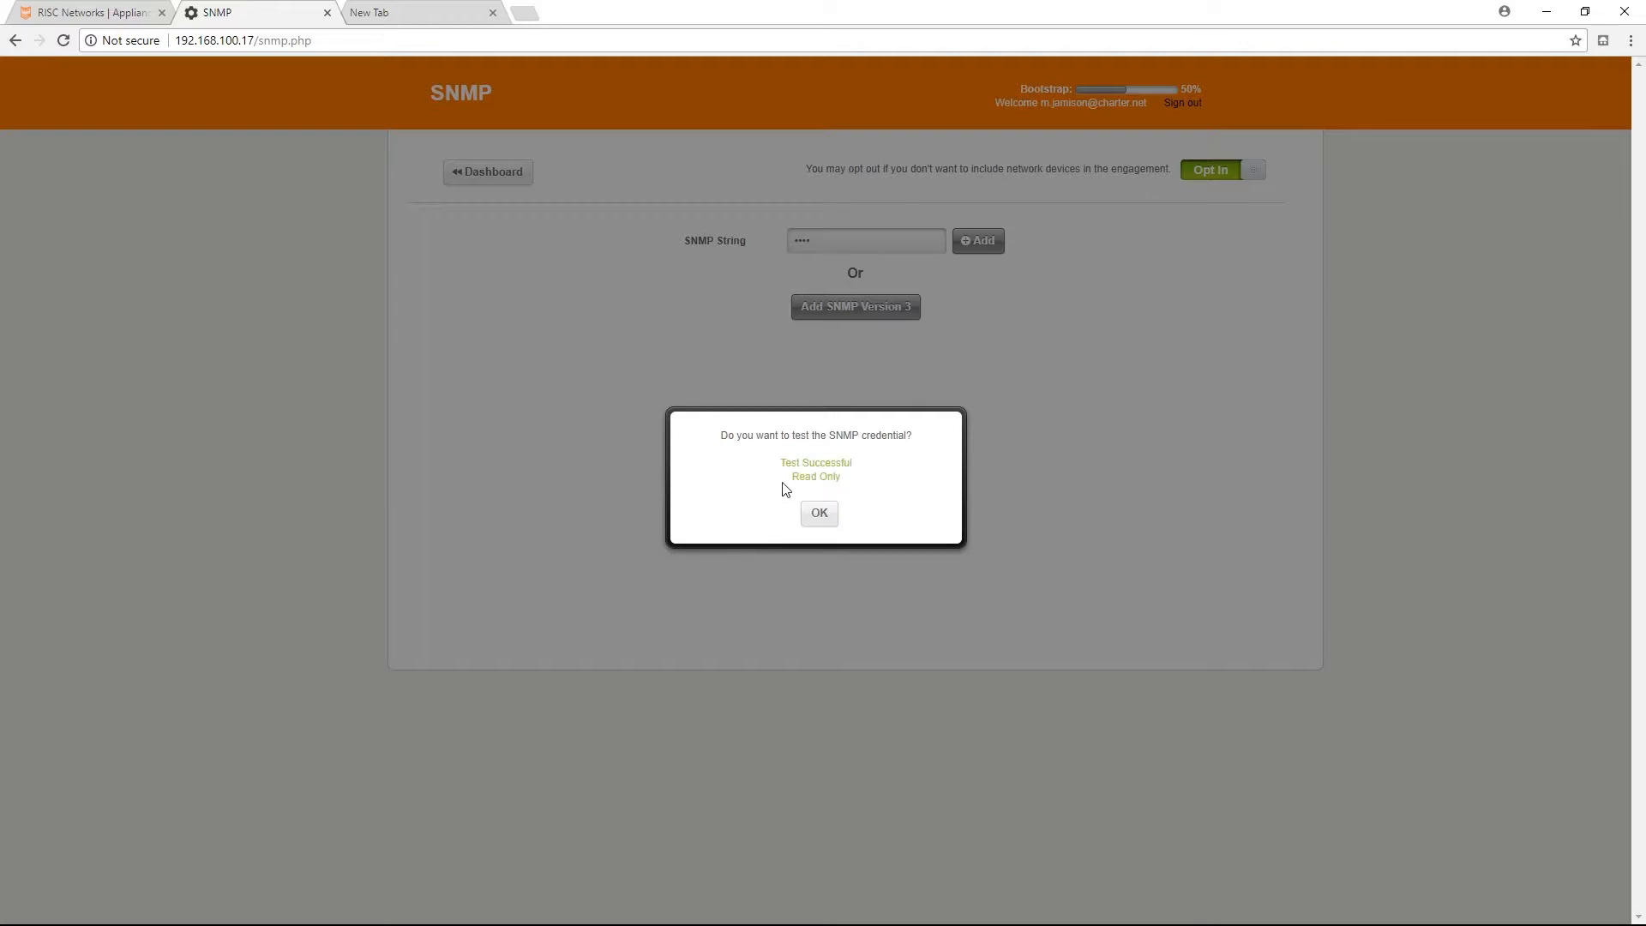
{"action": "left_click", "coordinate": [819, 515]}
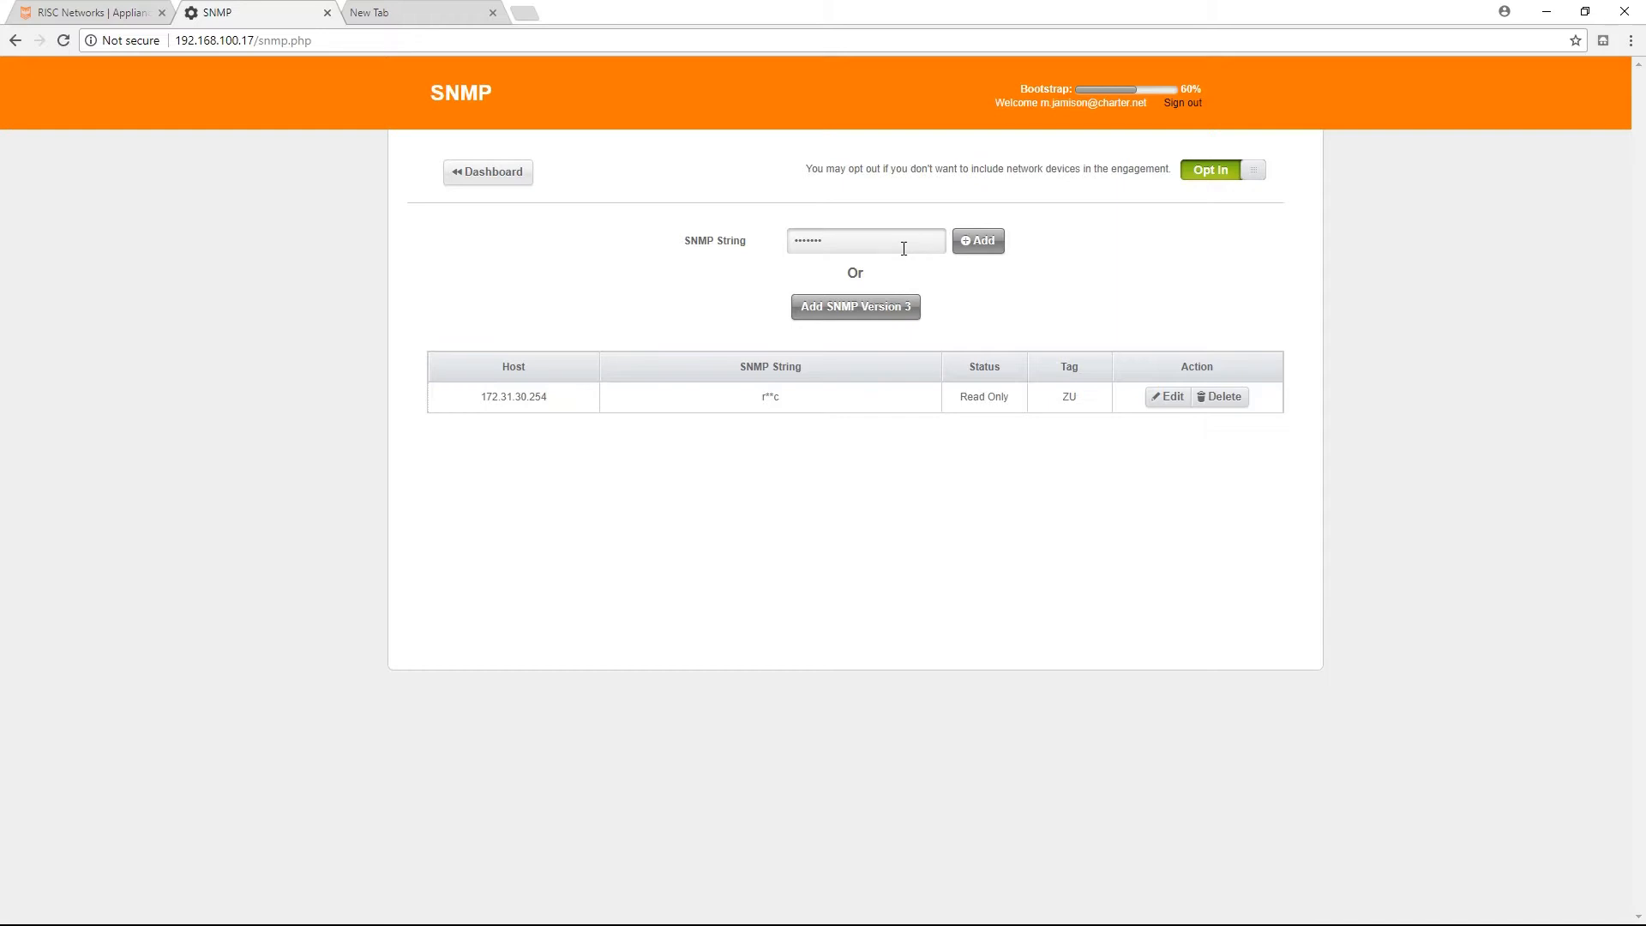
Add a second SNMP string and test it against 172.31.30.101.
{"action": "left_click", "coordinate": [961, 248]}
{"action": "left_click", "coordinate": [762, 495]}
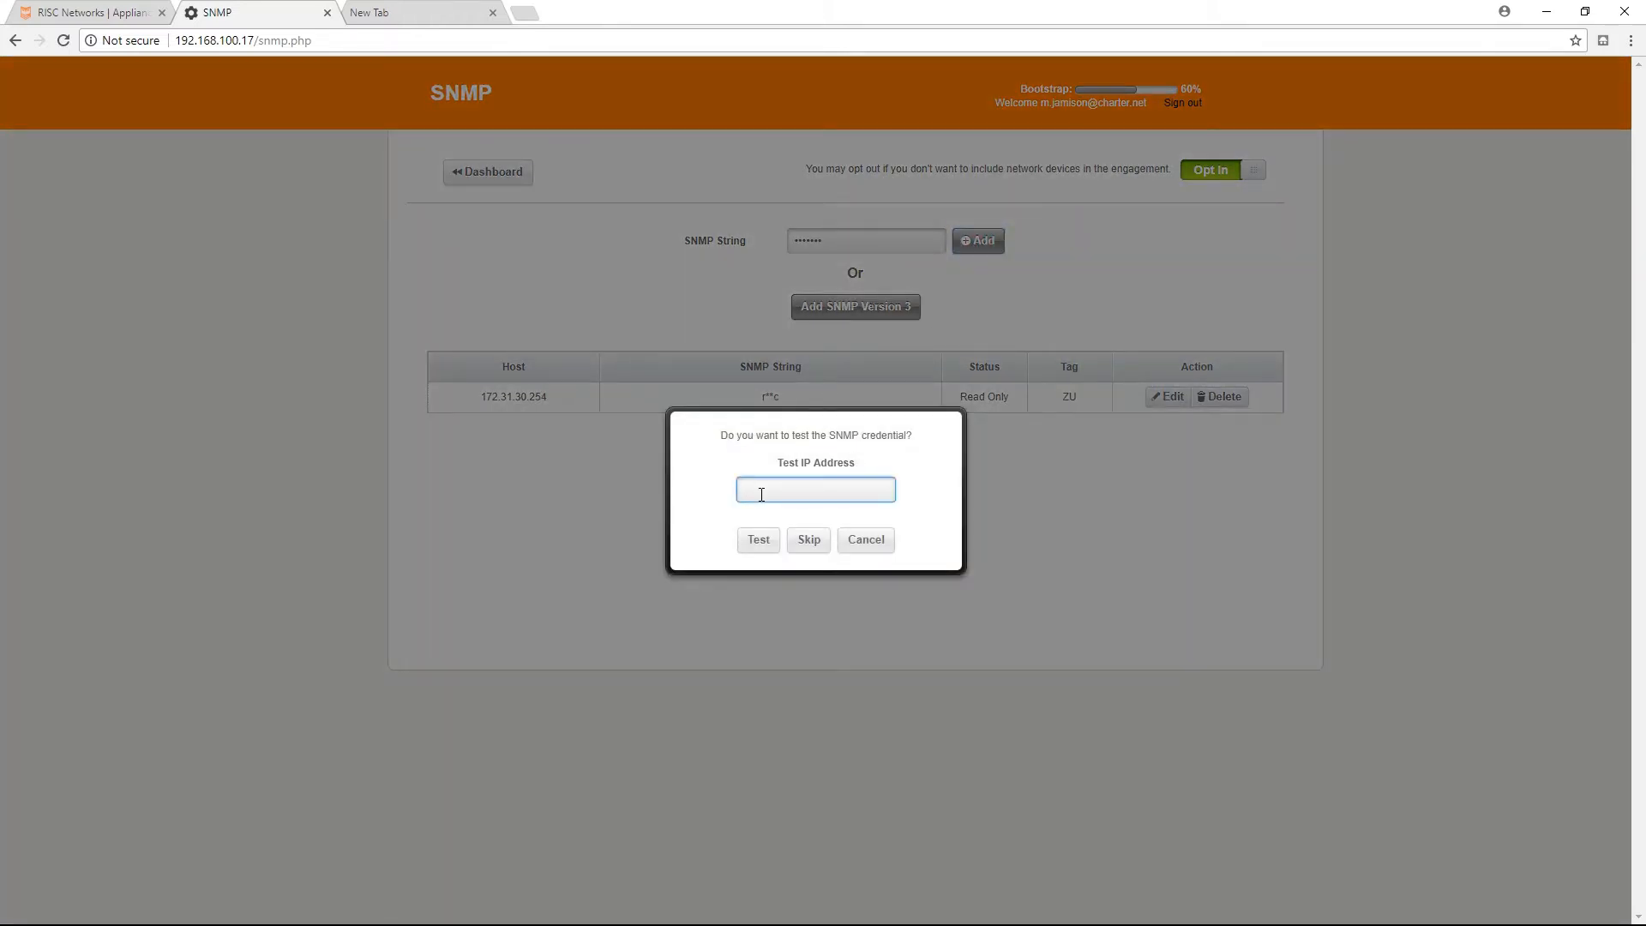
{"action": "type", "text": "172.31.30.101"}
{"action": "left_click", "coordinate": [758, 539]}
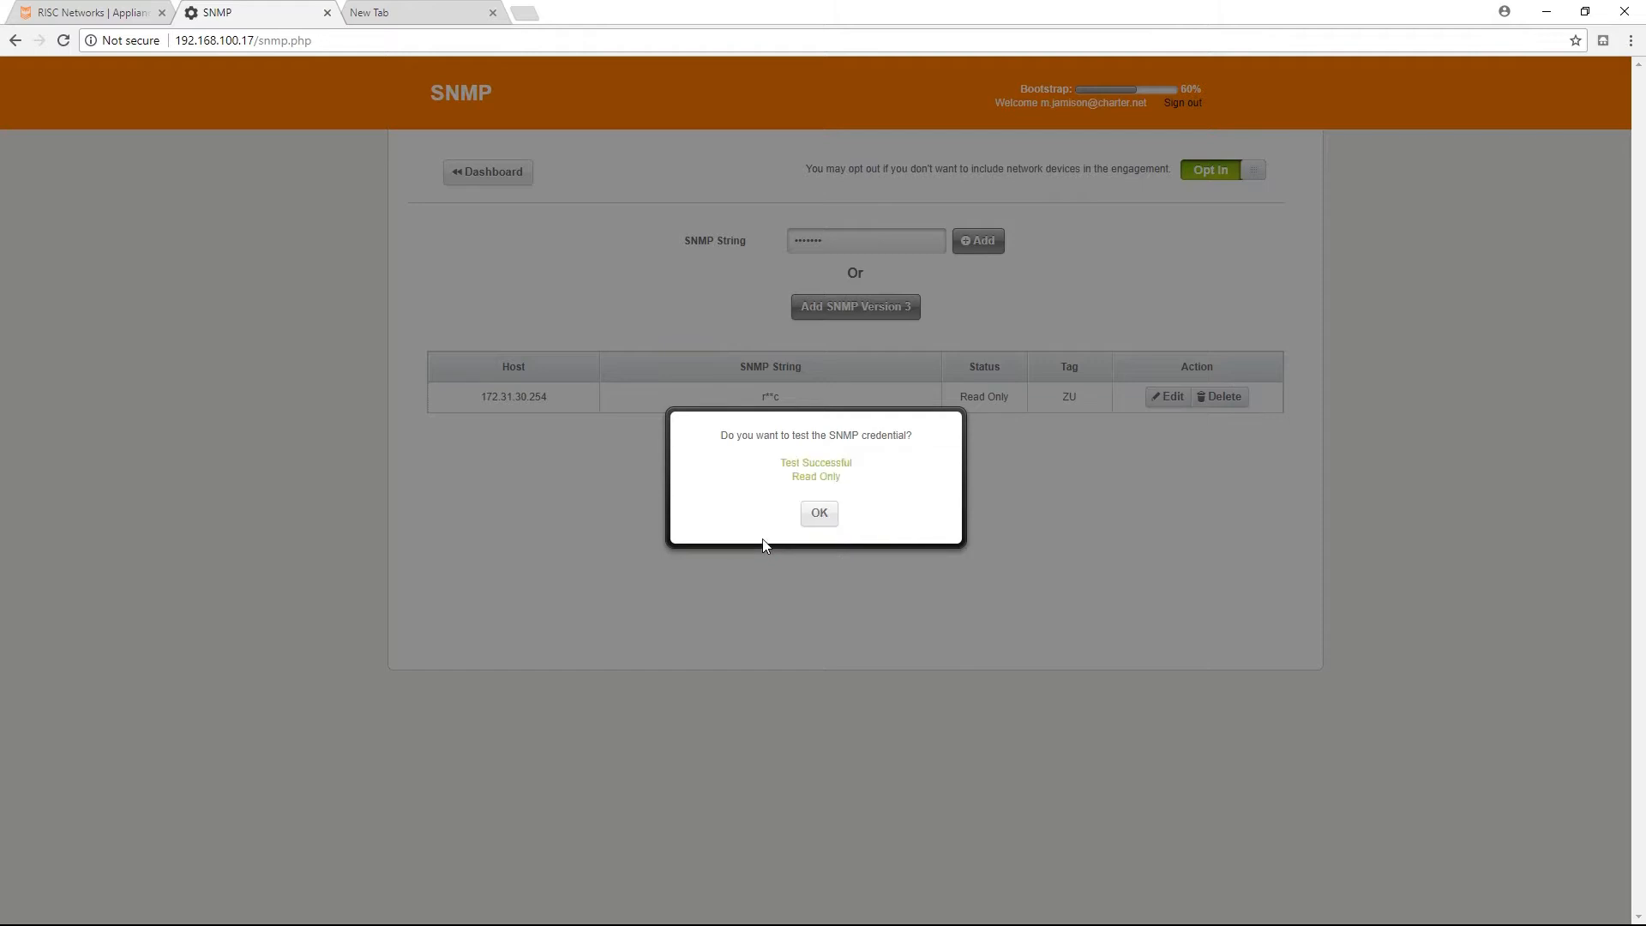
{"action": "left_click", "coordinate": [821, 515]}
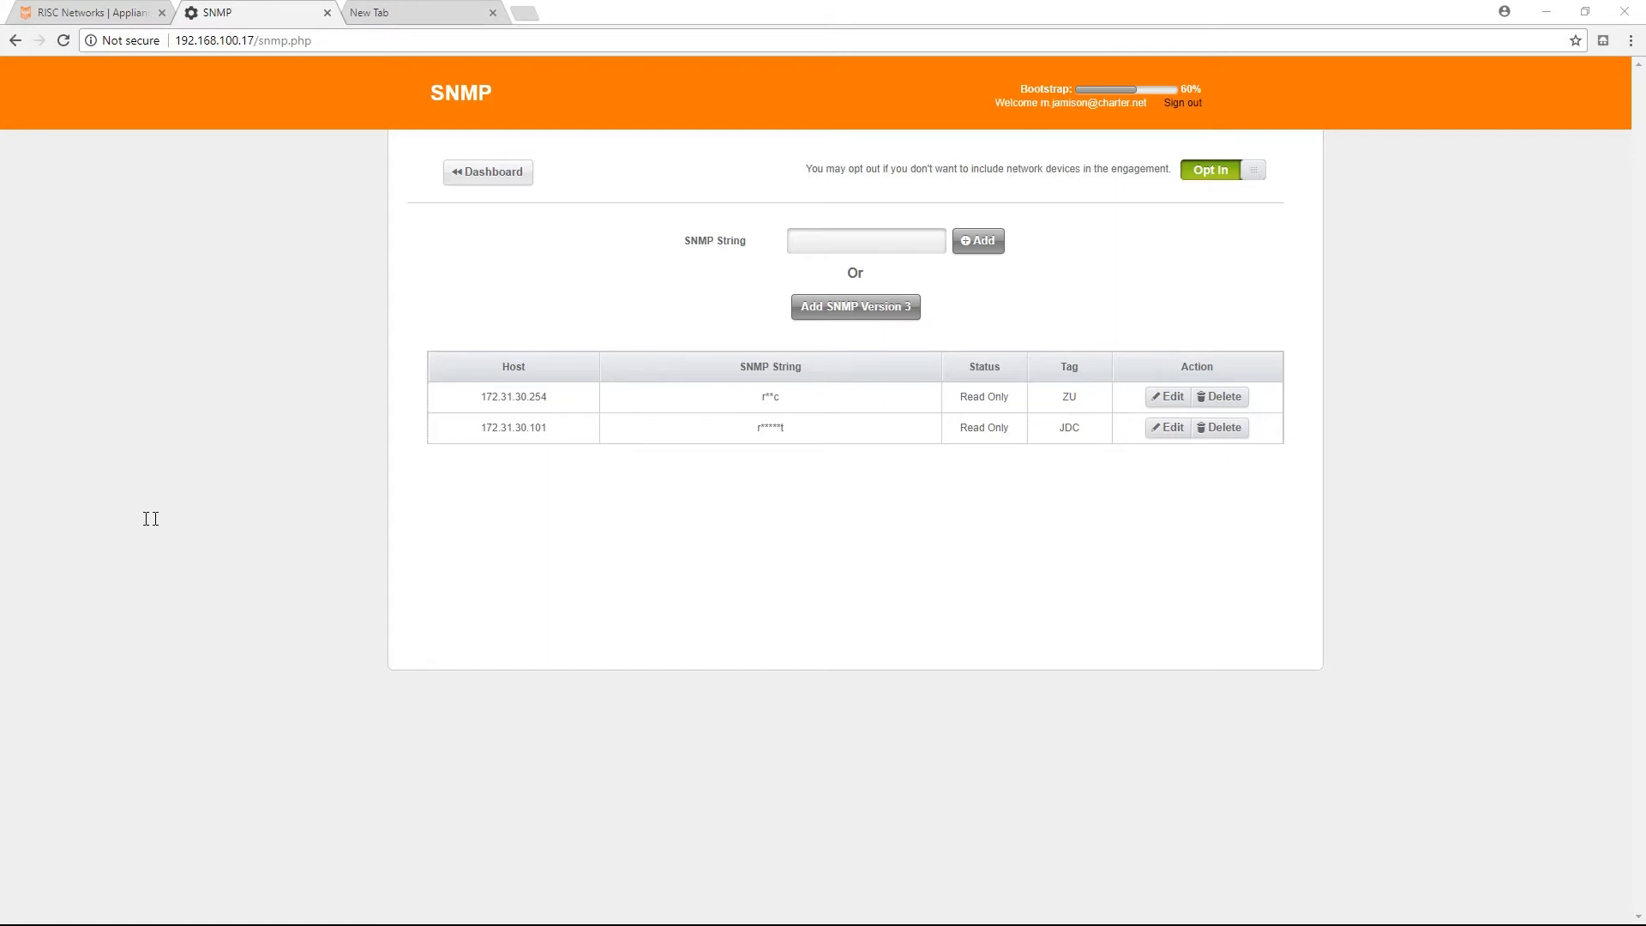
Add a third SNMP string and test it against 172.31.30.102.
{"action": "left_click", "coordinate": [878, 248]}
{"action": "key", "text": "ctrl+v"}
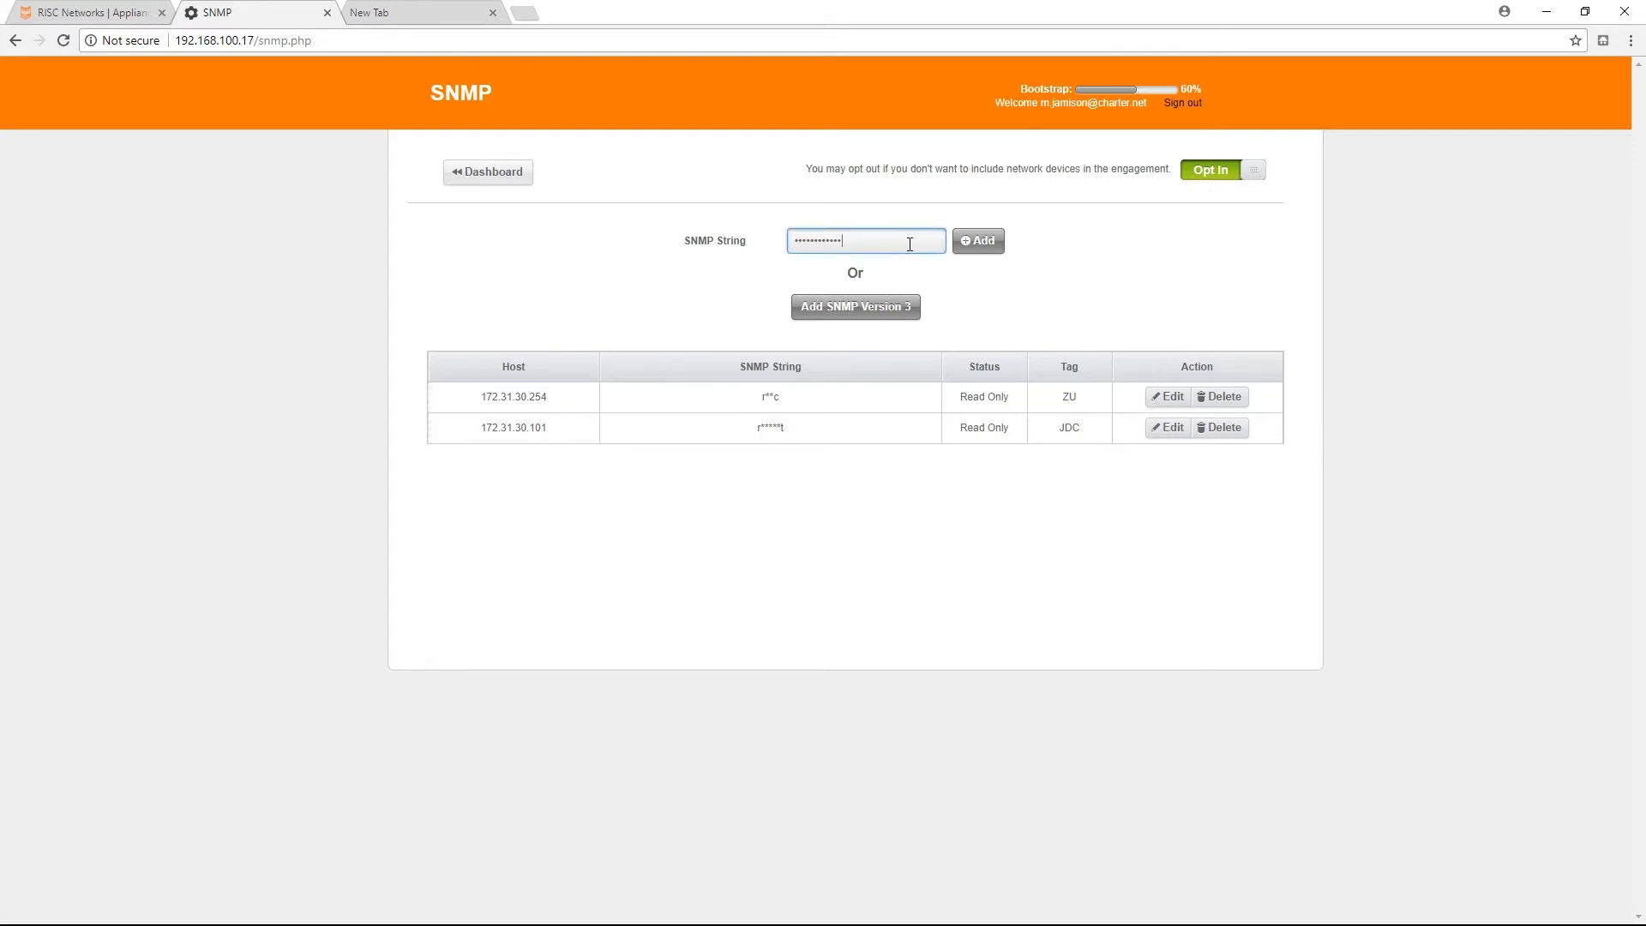
{"action": "left_click", "coordinate": [992, 242]}
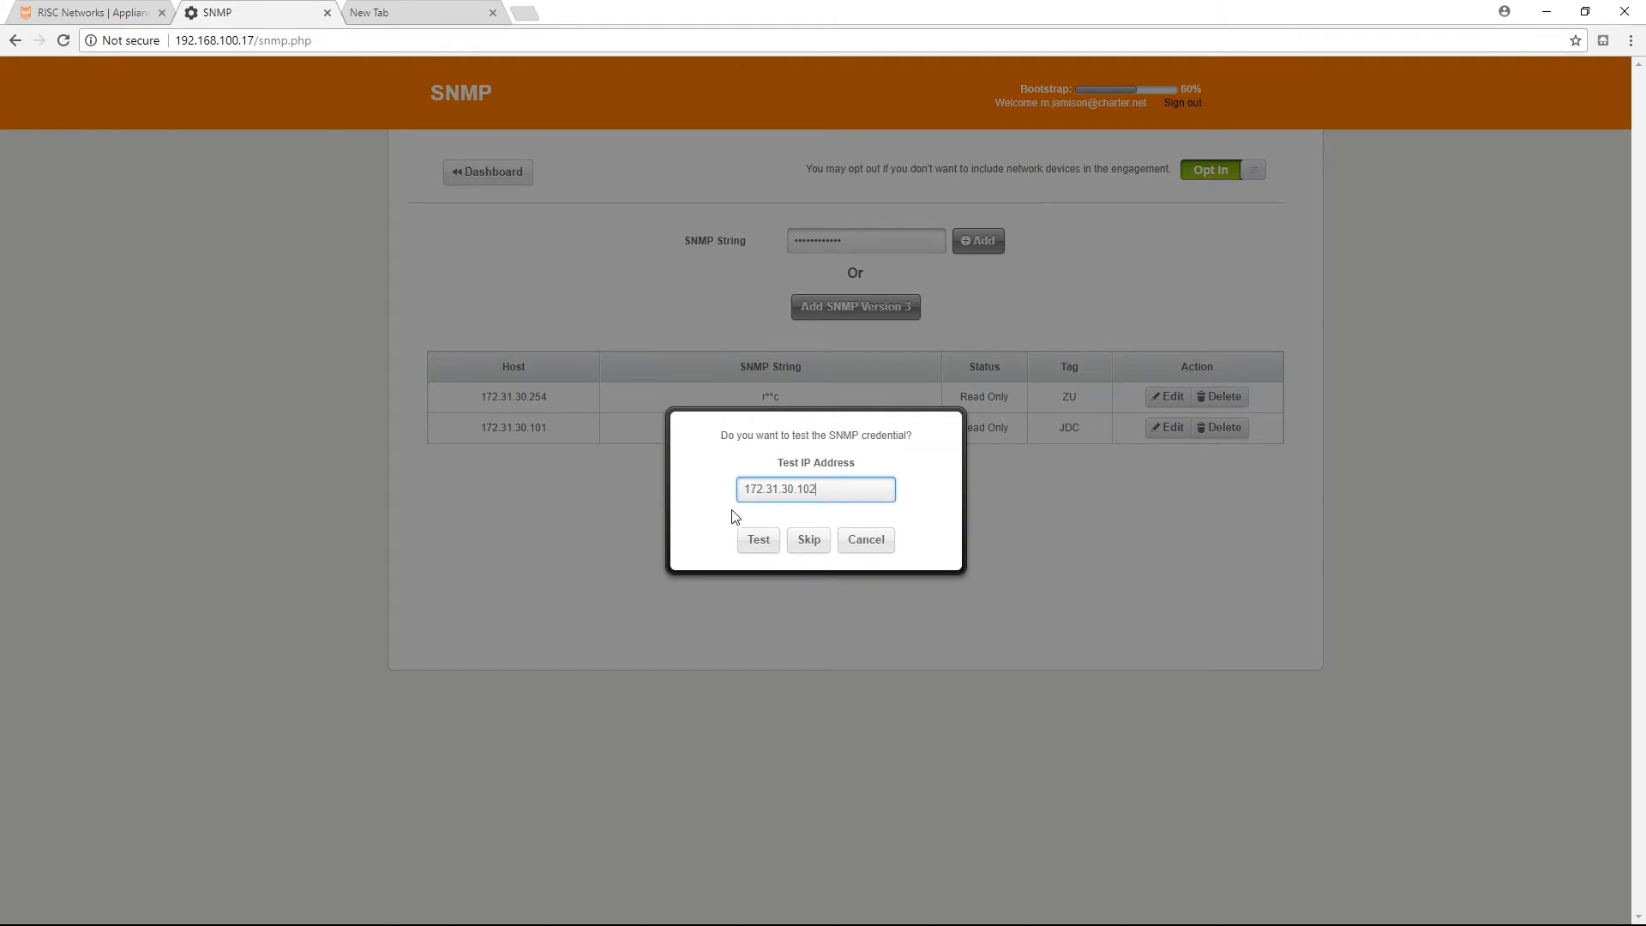
{"action": "left_click", "coordinate": [757, 541]}
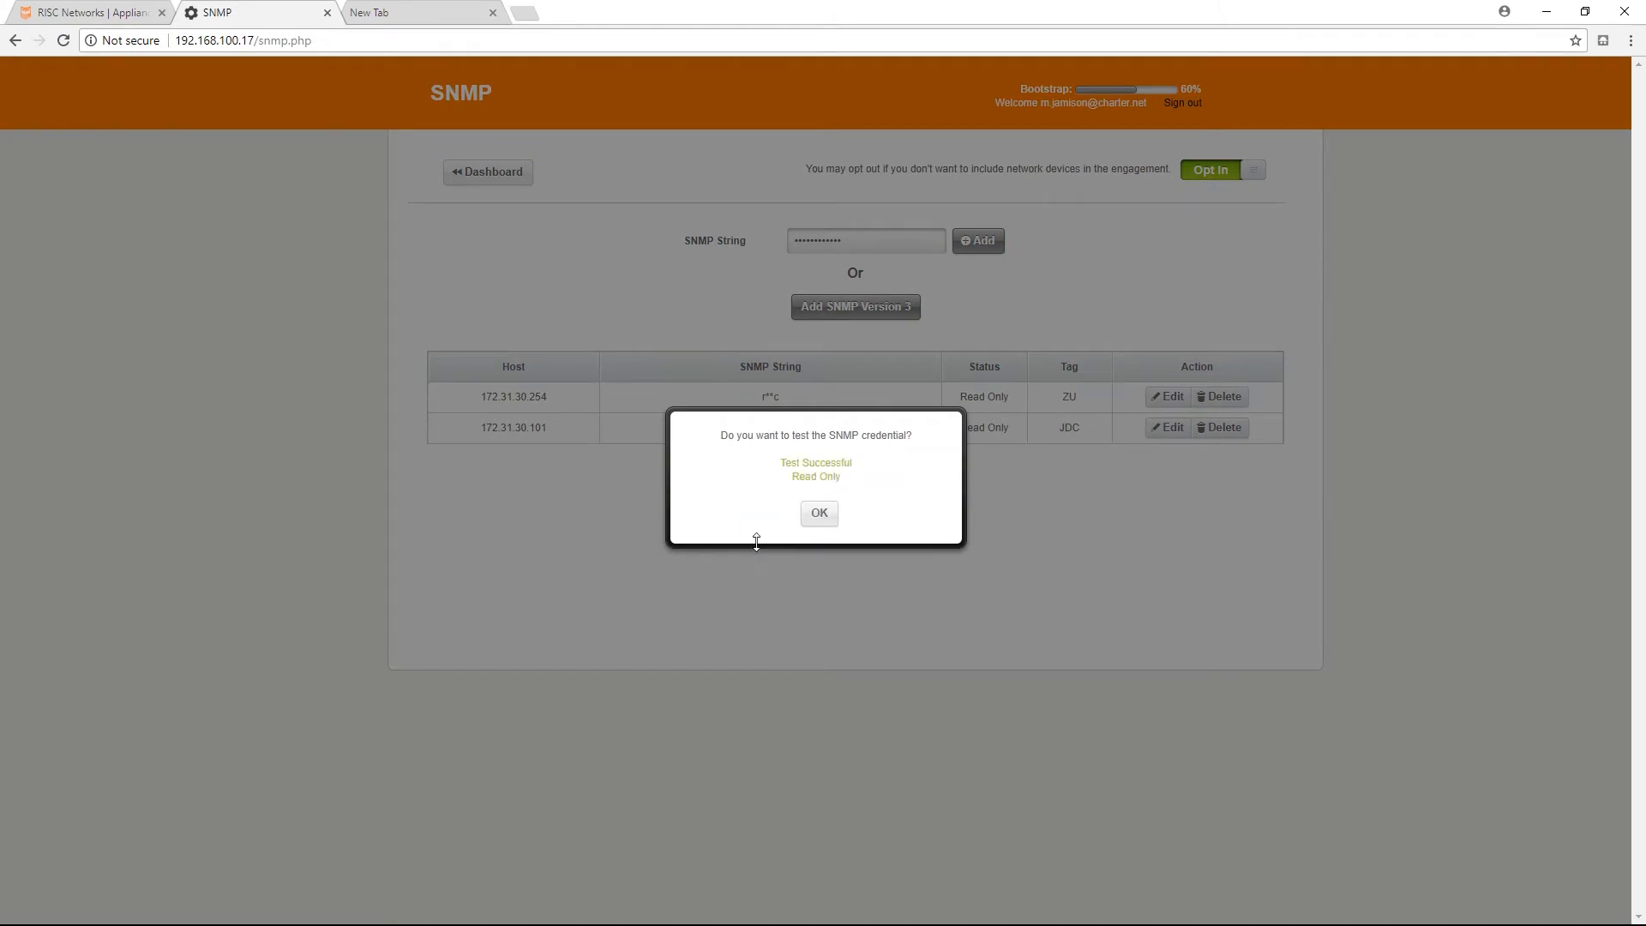
{"action": "left_click", "coordinate": [819, 513]}
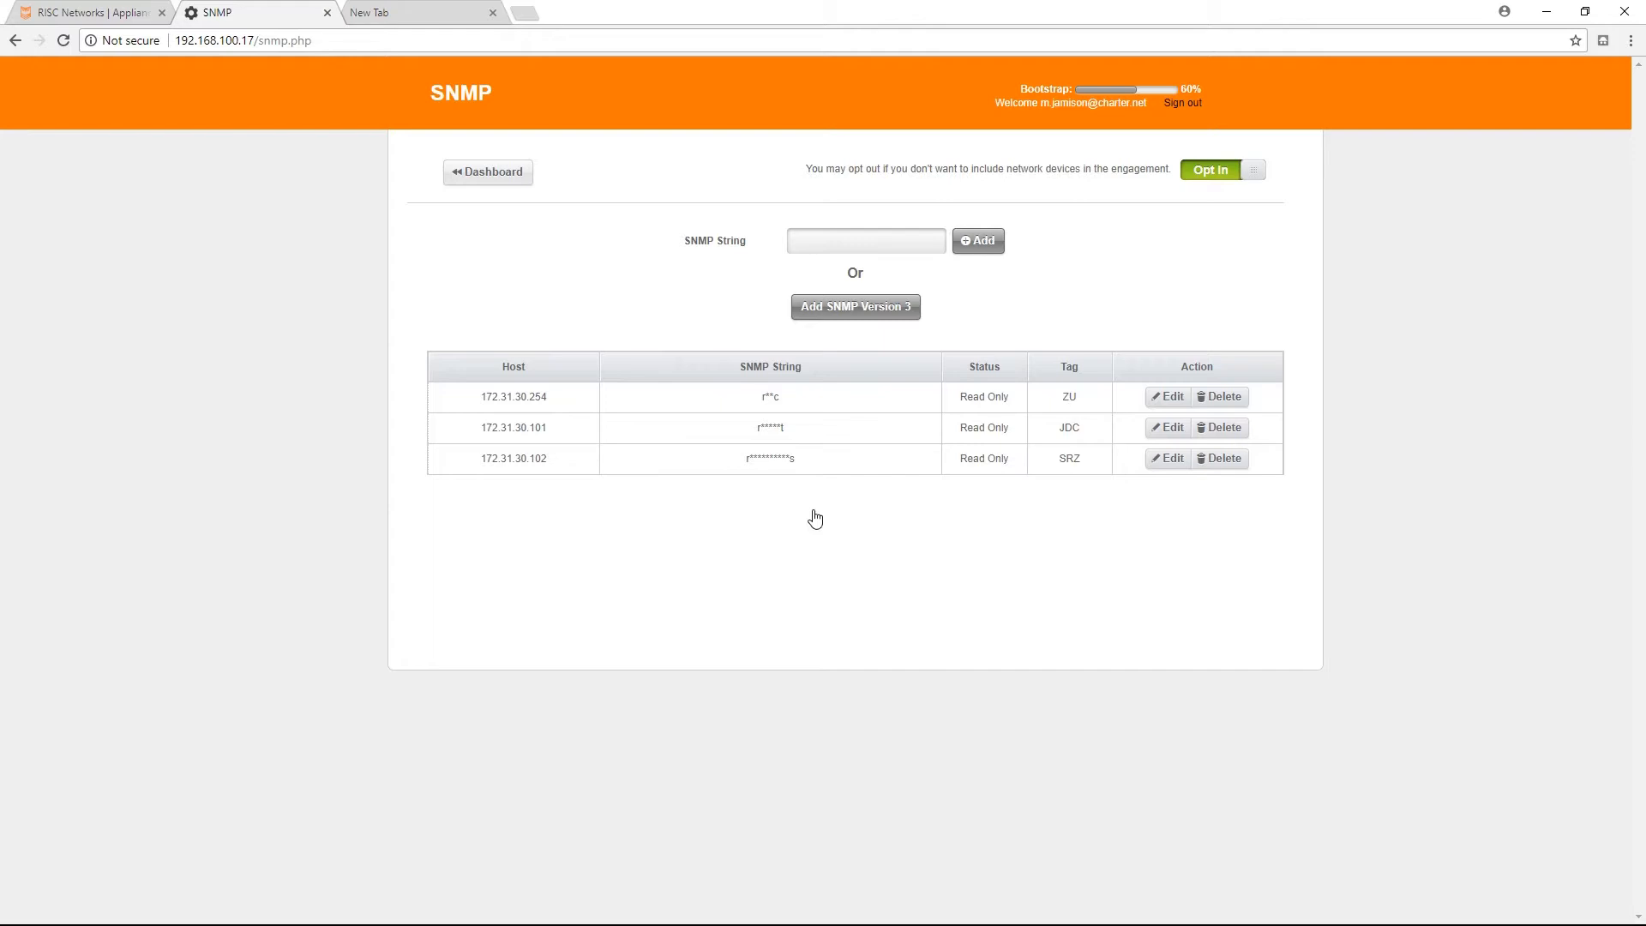
In the SSH section, enter username risc with password authentication and fill in the account password.
{"action": "left_click", "coordinate": [496, 178]}
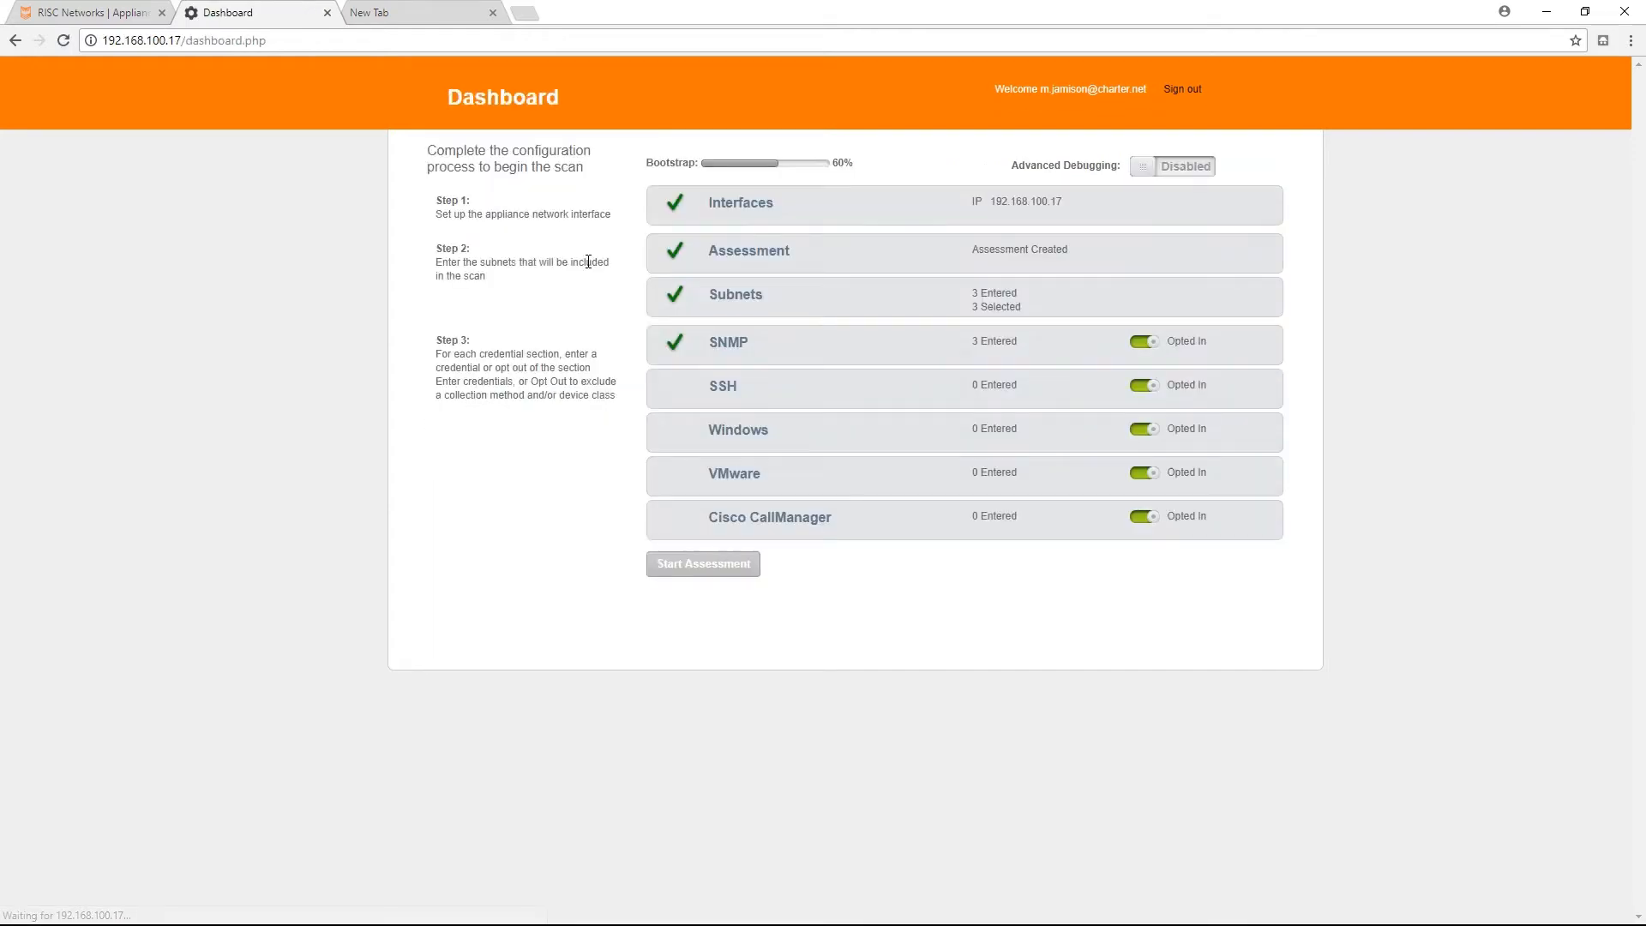
{"action": "left_click", "coordinate": [723, 388]}
{"action": "left_click", "coordinate": [794, 275]}
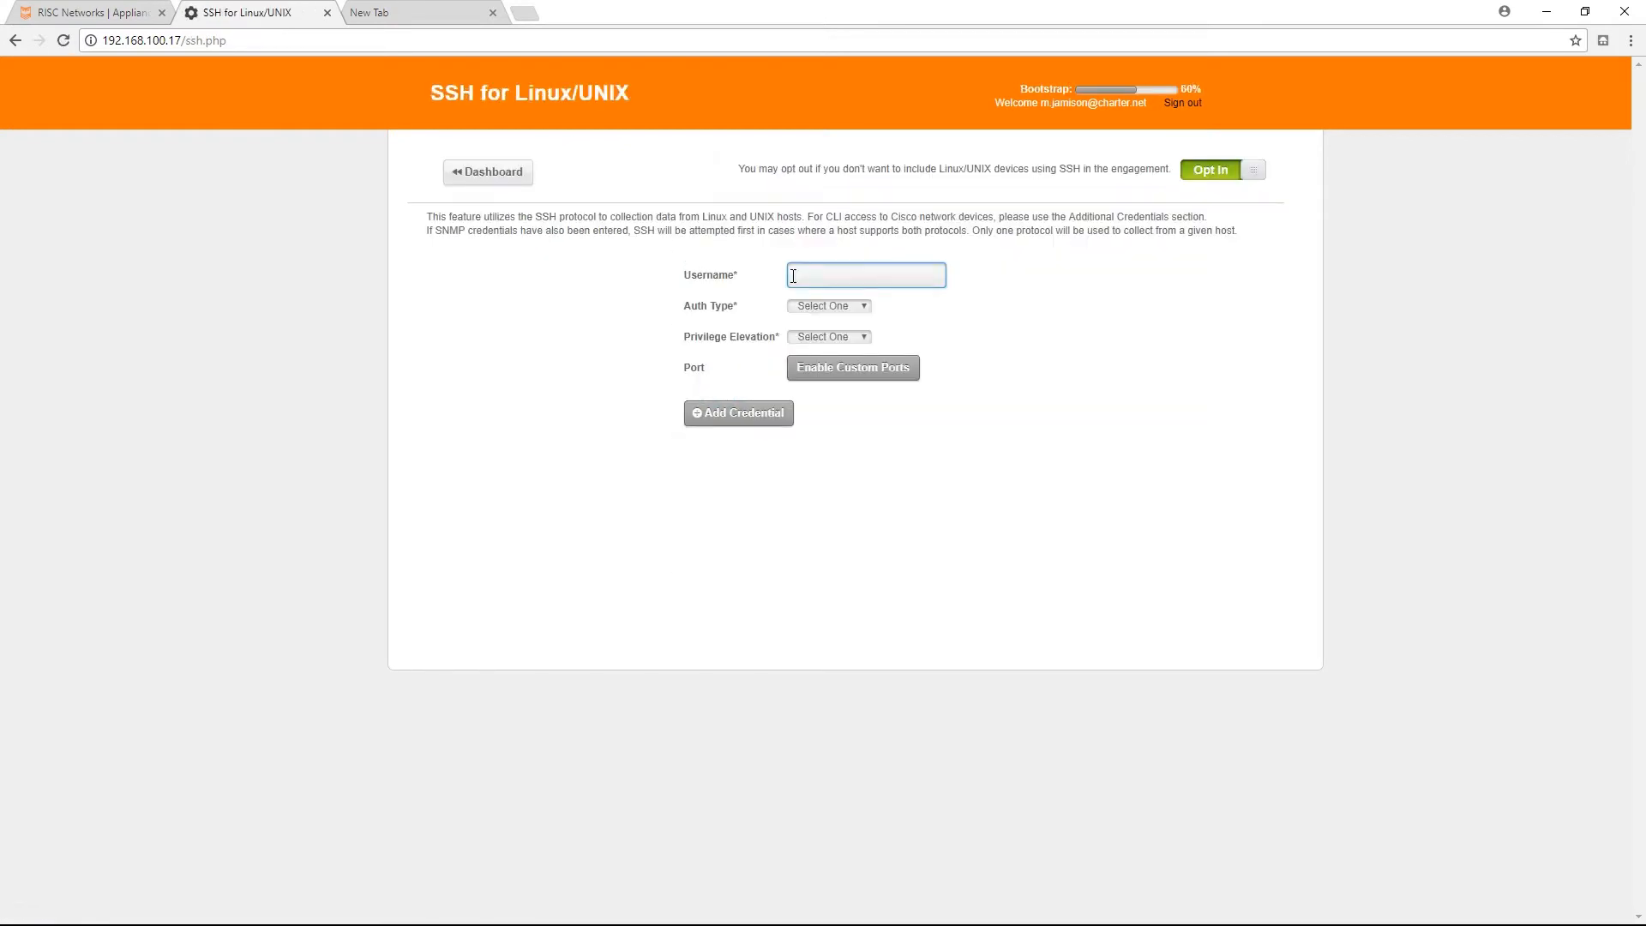
{"action": "type", "text": "risc"}
{"action": "left_click", "coordinate": [858, 310]}
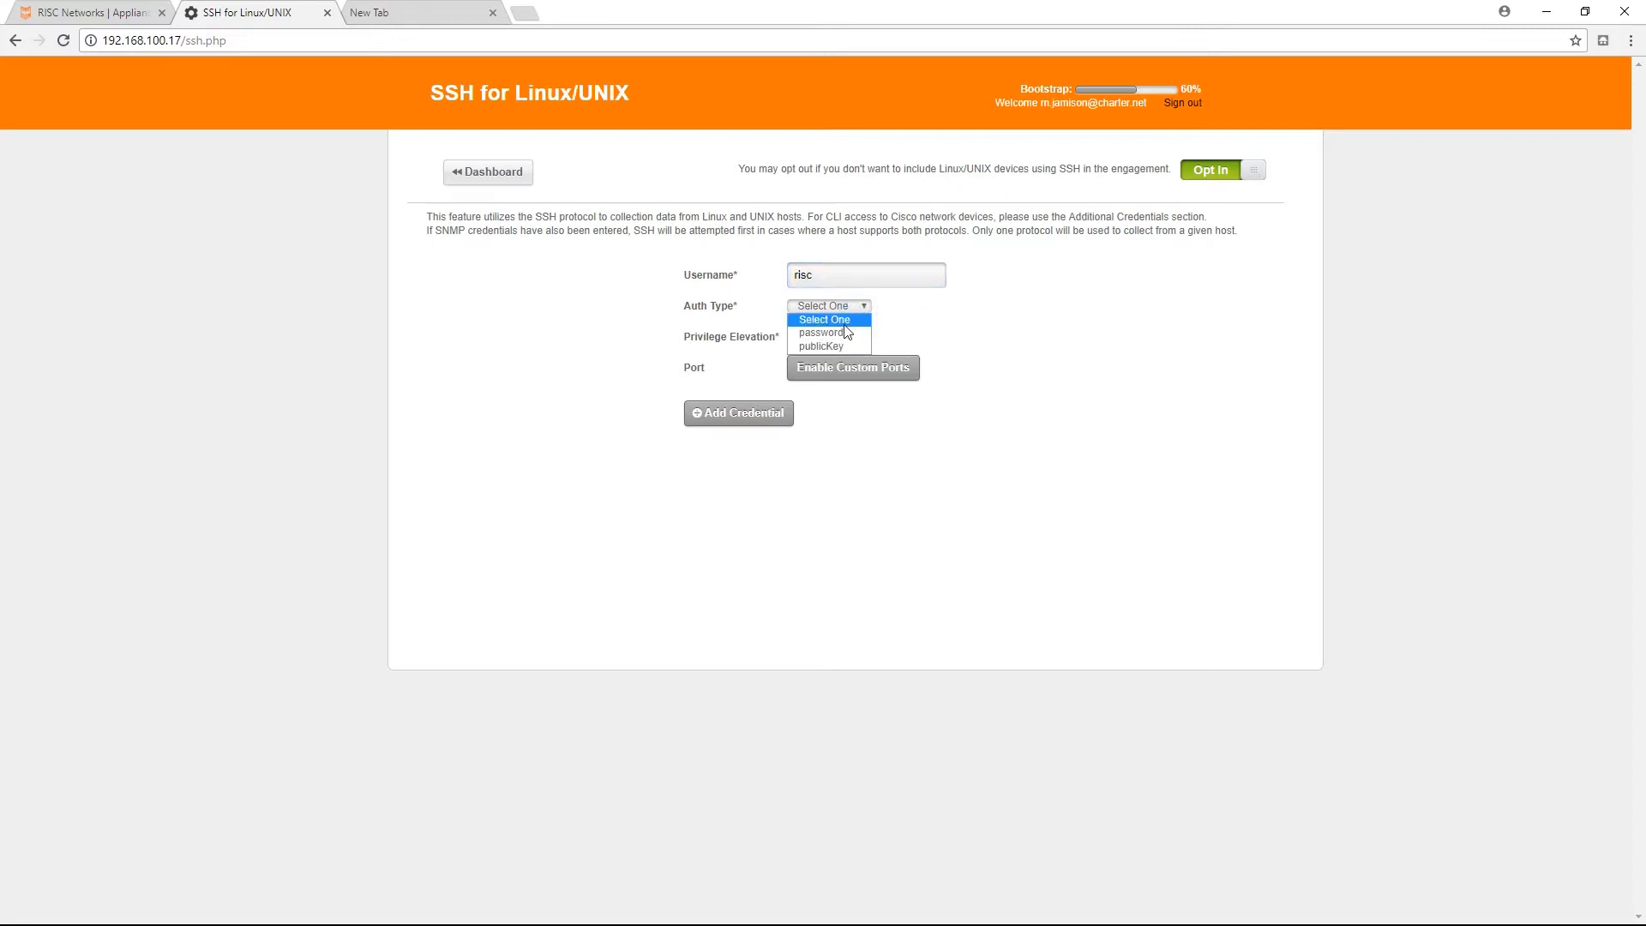
{"action": "left_click", "coordinate": [843, 335]}
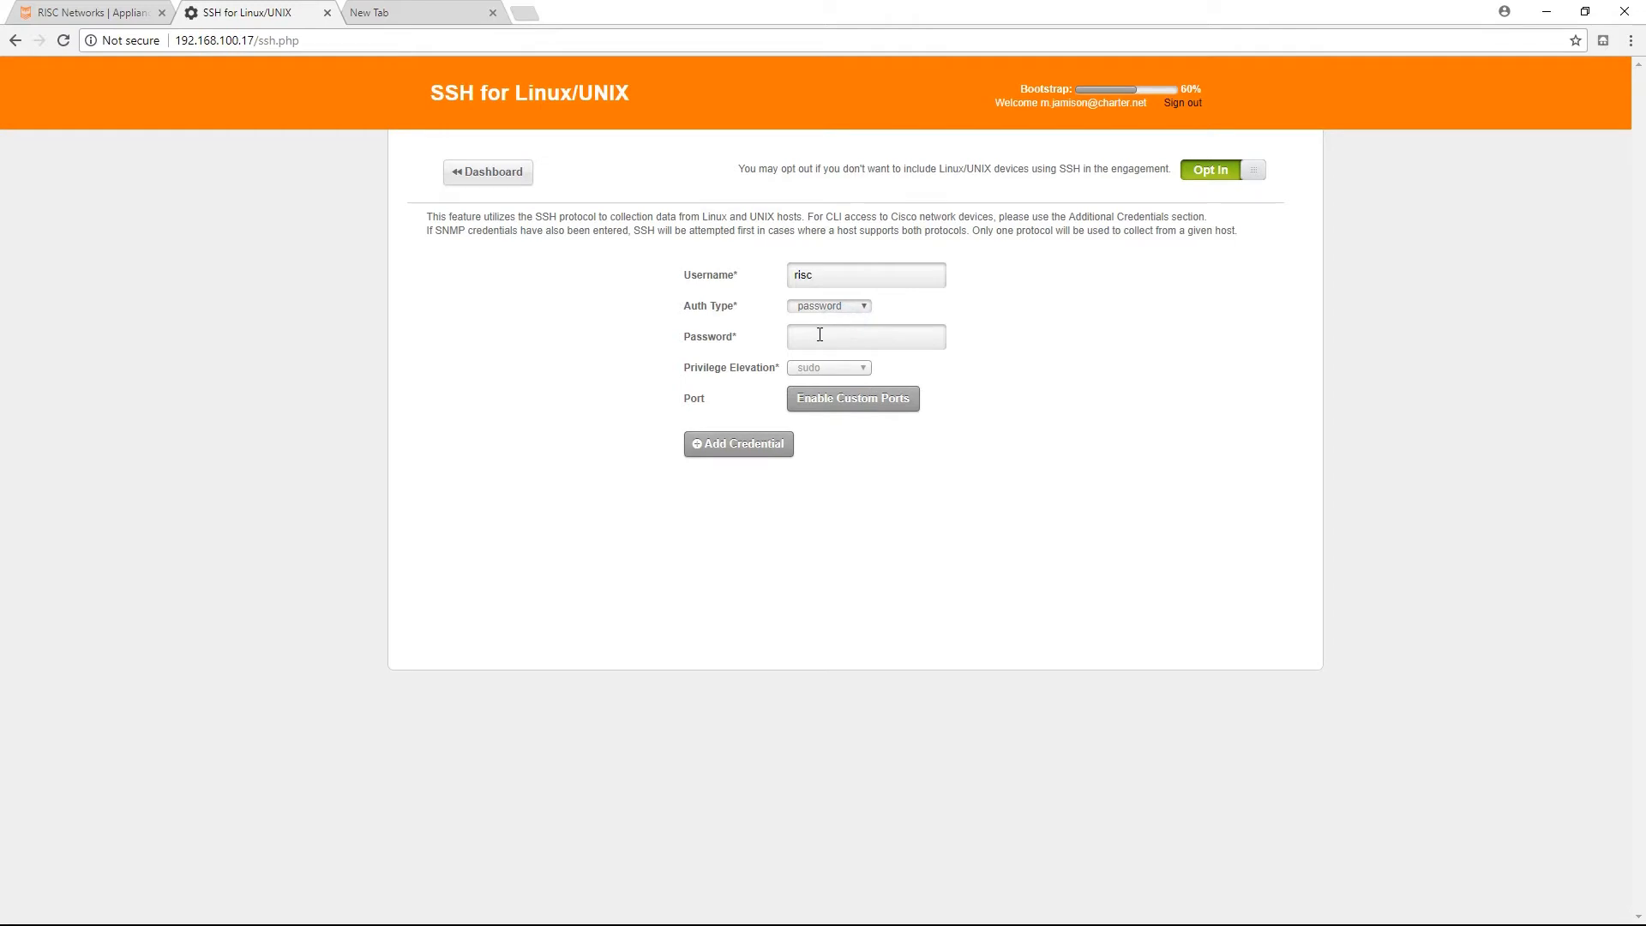
{"action": "left_click", "coordinate": [809, 339]}
{"action": "type", "text": "••••"}
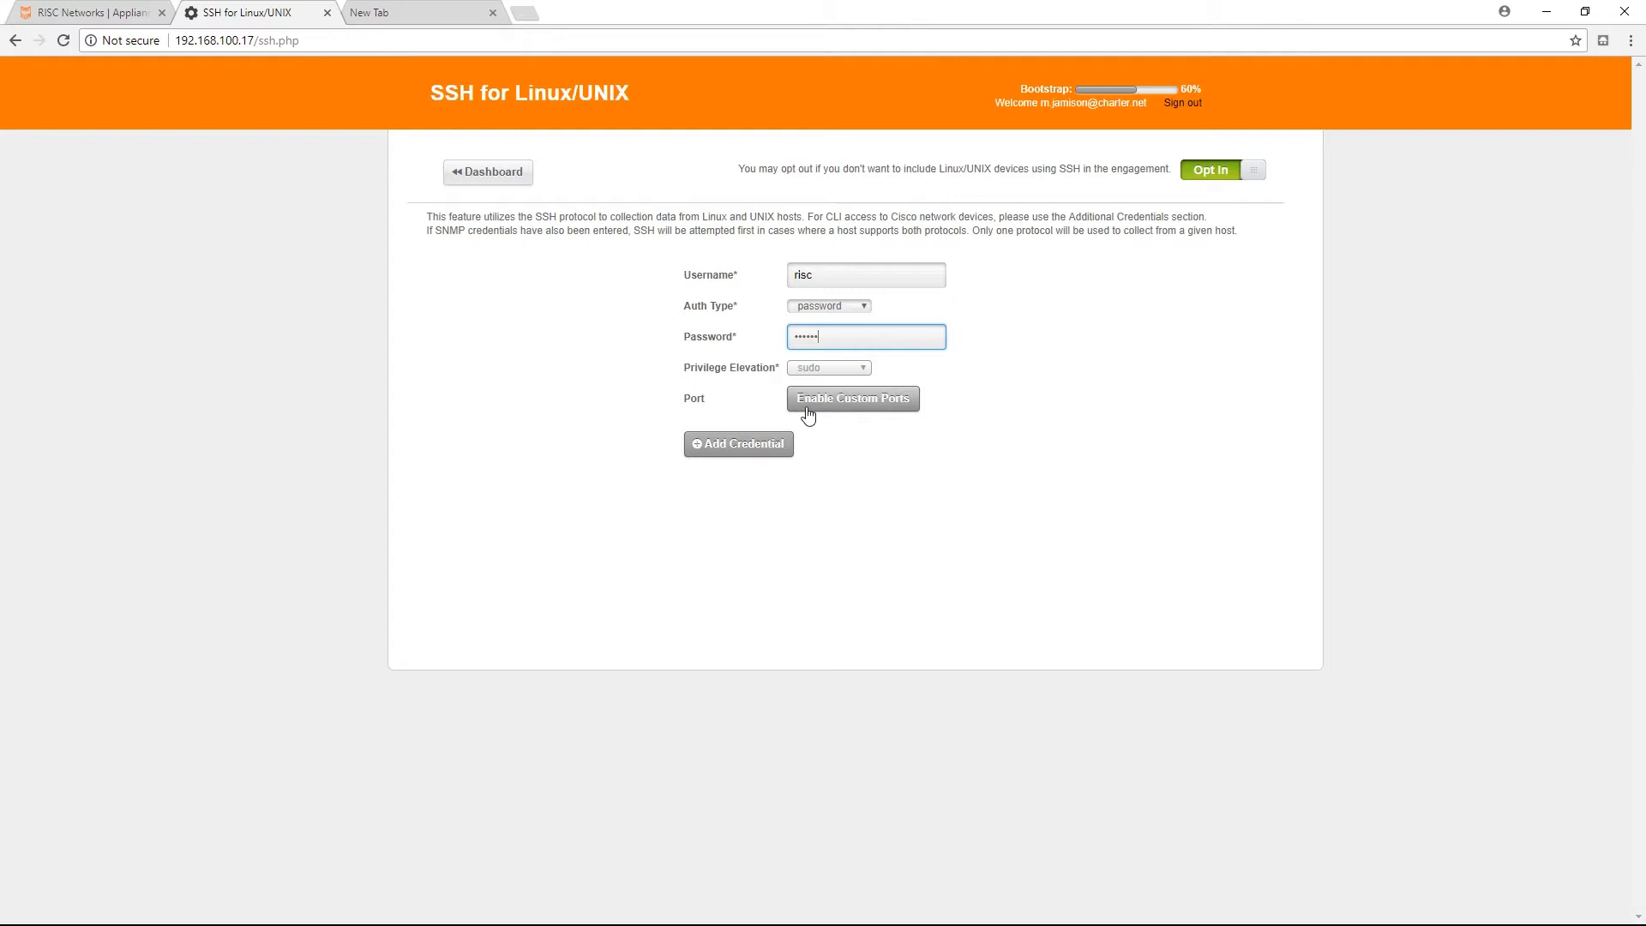
Add the SSH credential and test it against the Linux/UNIX server 192.168.10.11.
{"action": "left_click", "coordinate": [733, 445]}
{"action": "left_click", "coordinate": [824, 489]}
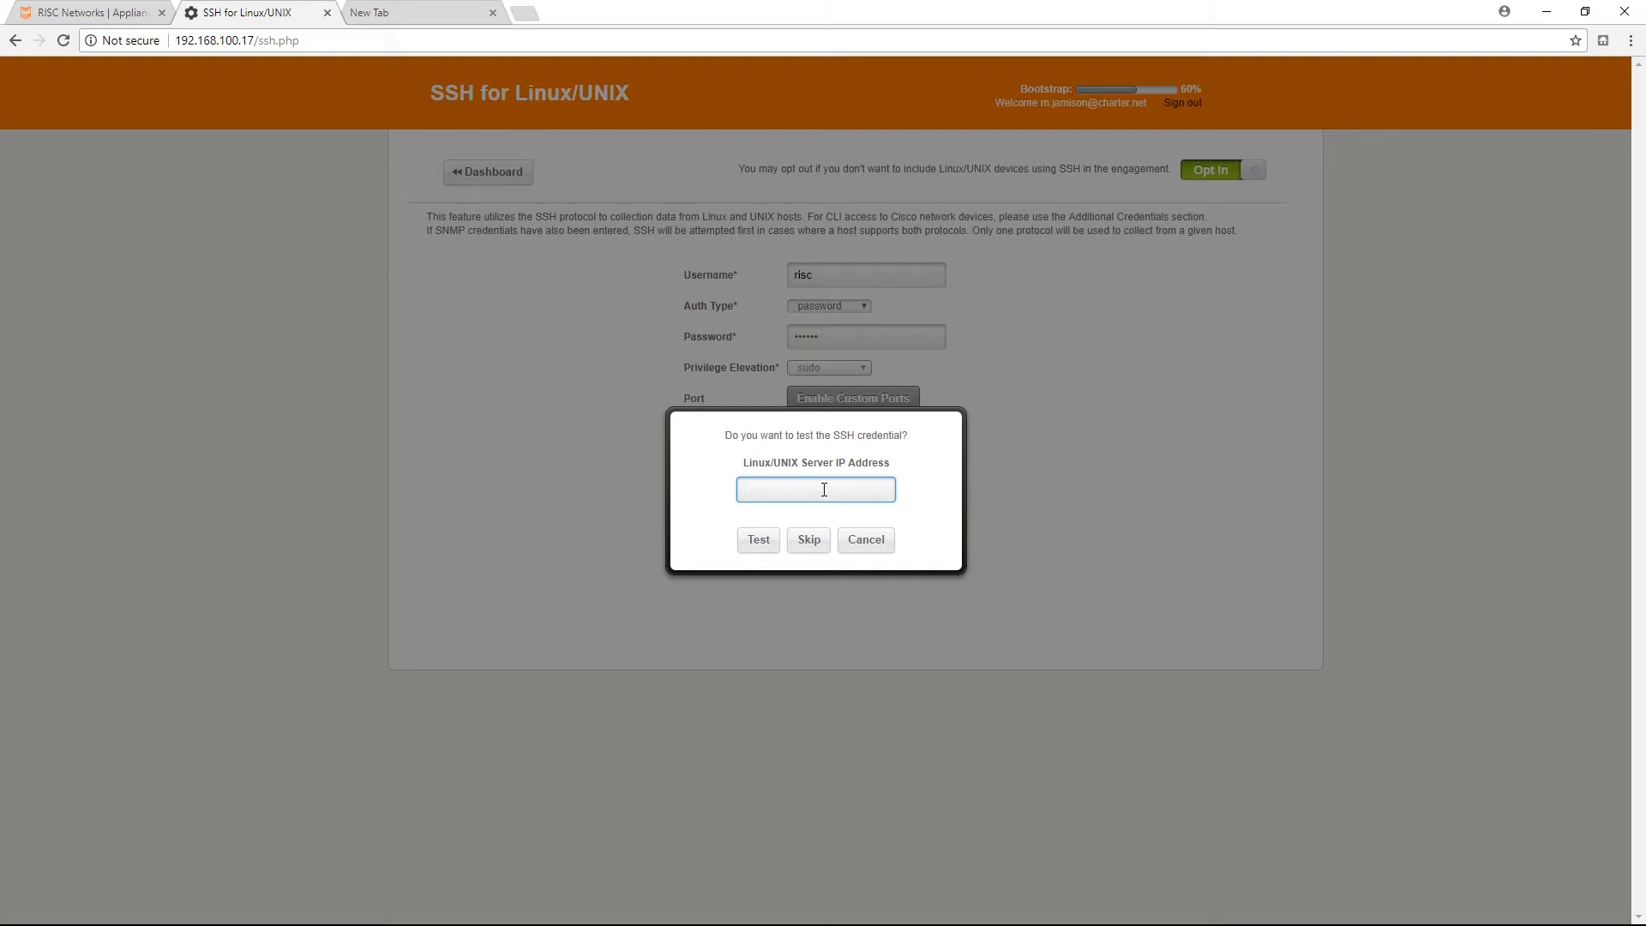
{"action": "type", "text": "192.168.10.11"}
{"action": "left_click", "coordinate": [755, 540]}
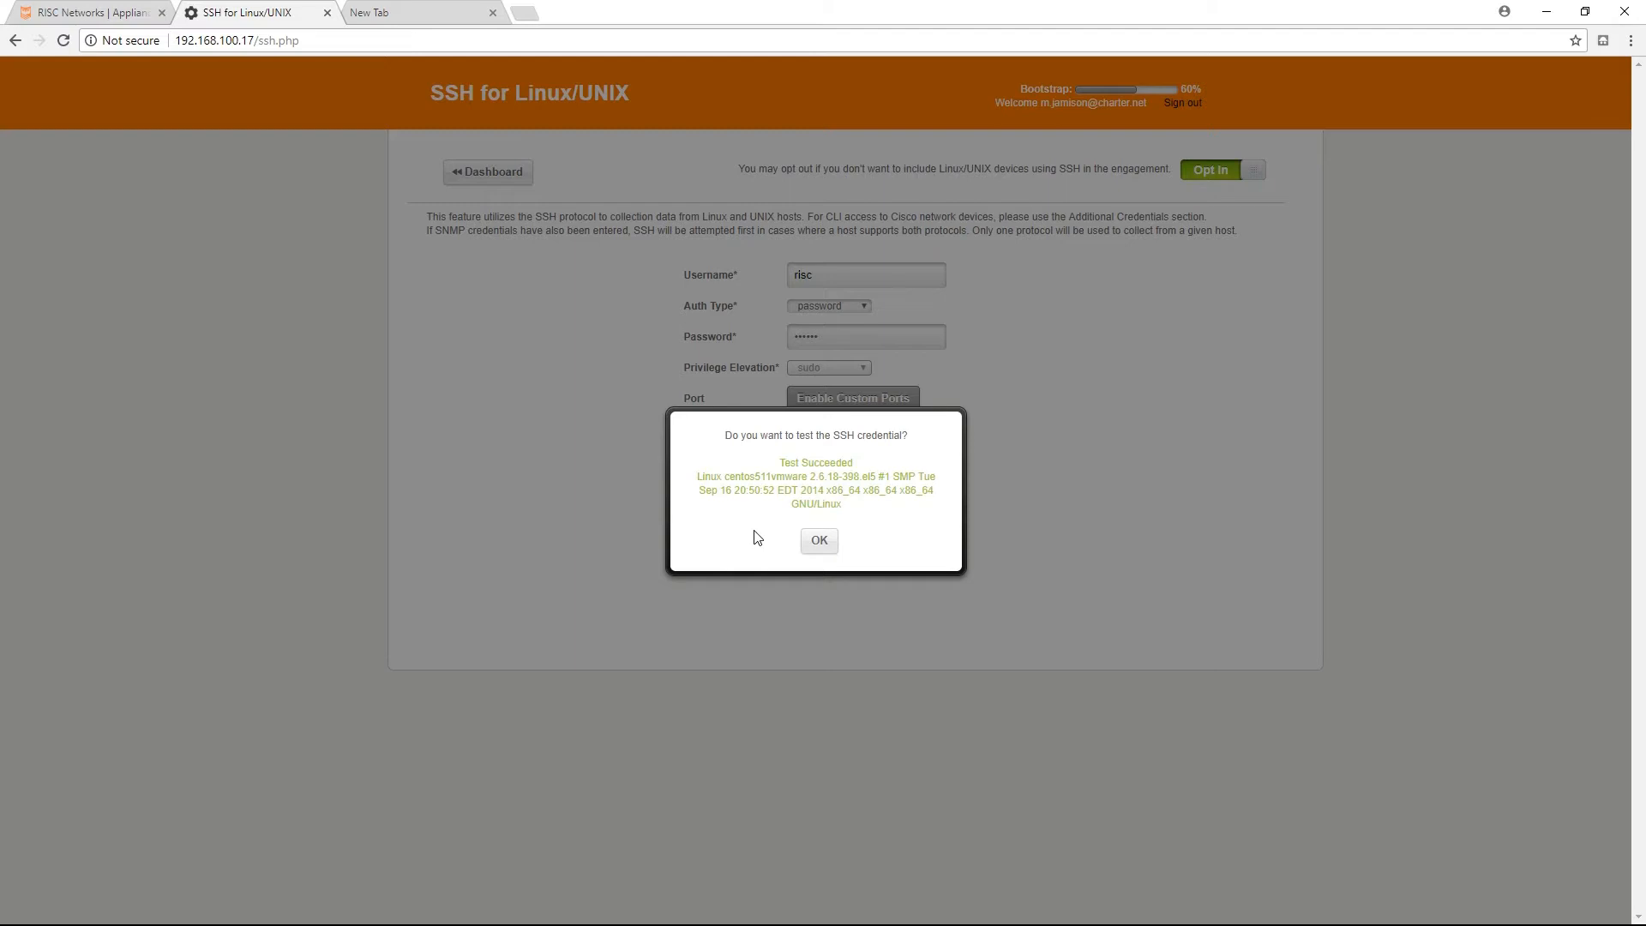
{"action": "left_click", "coordinate": [816, 543]}
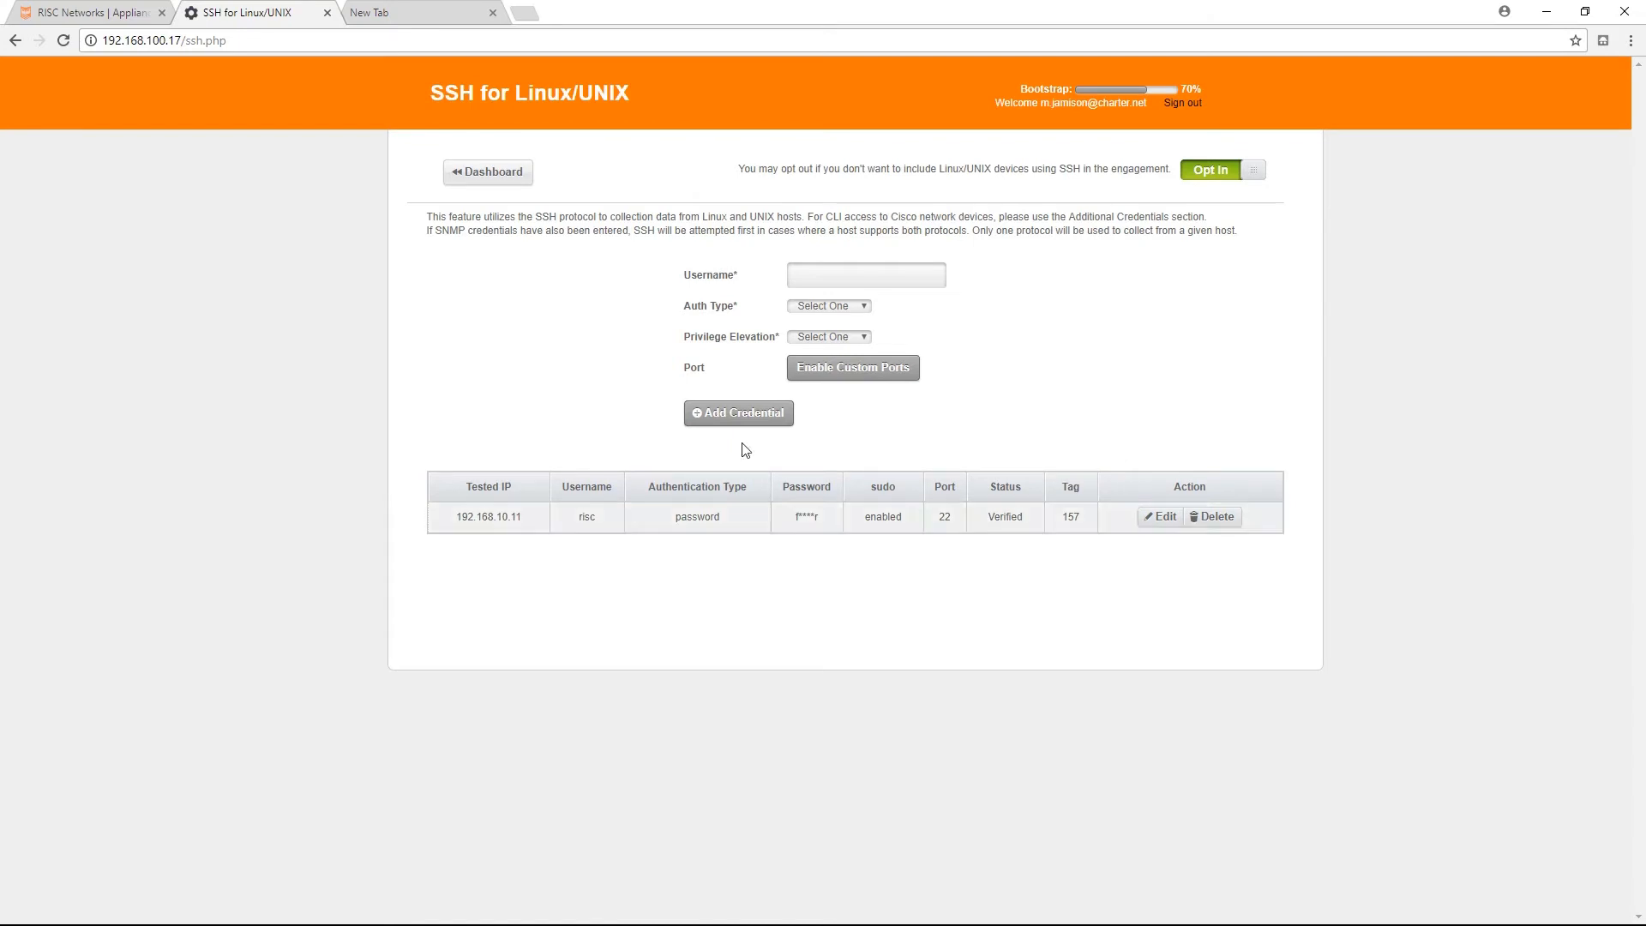
In the dashboard's Windows section, enter domain RougeSquadron.com, username Administrator and the account password.
{"action": "left_click", "coordinate": [501, 173]}
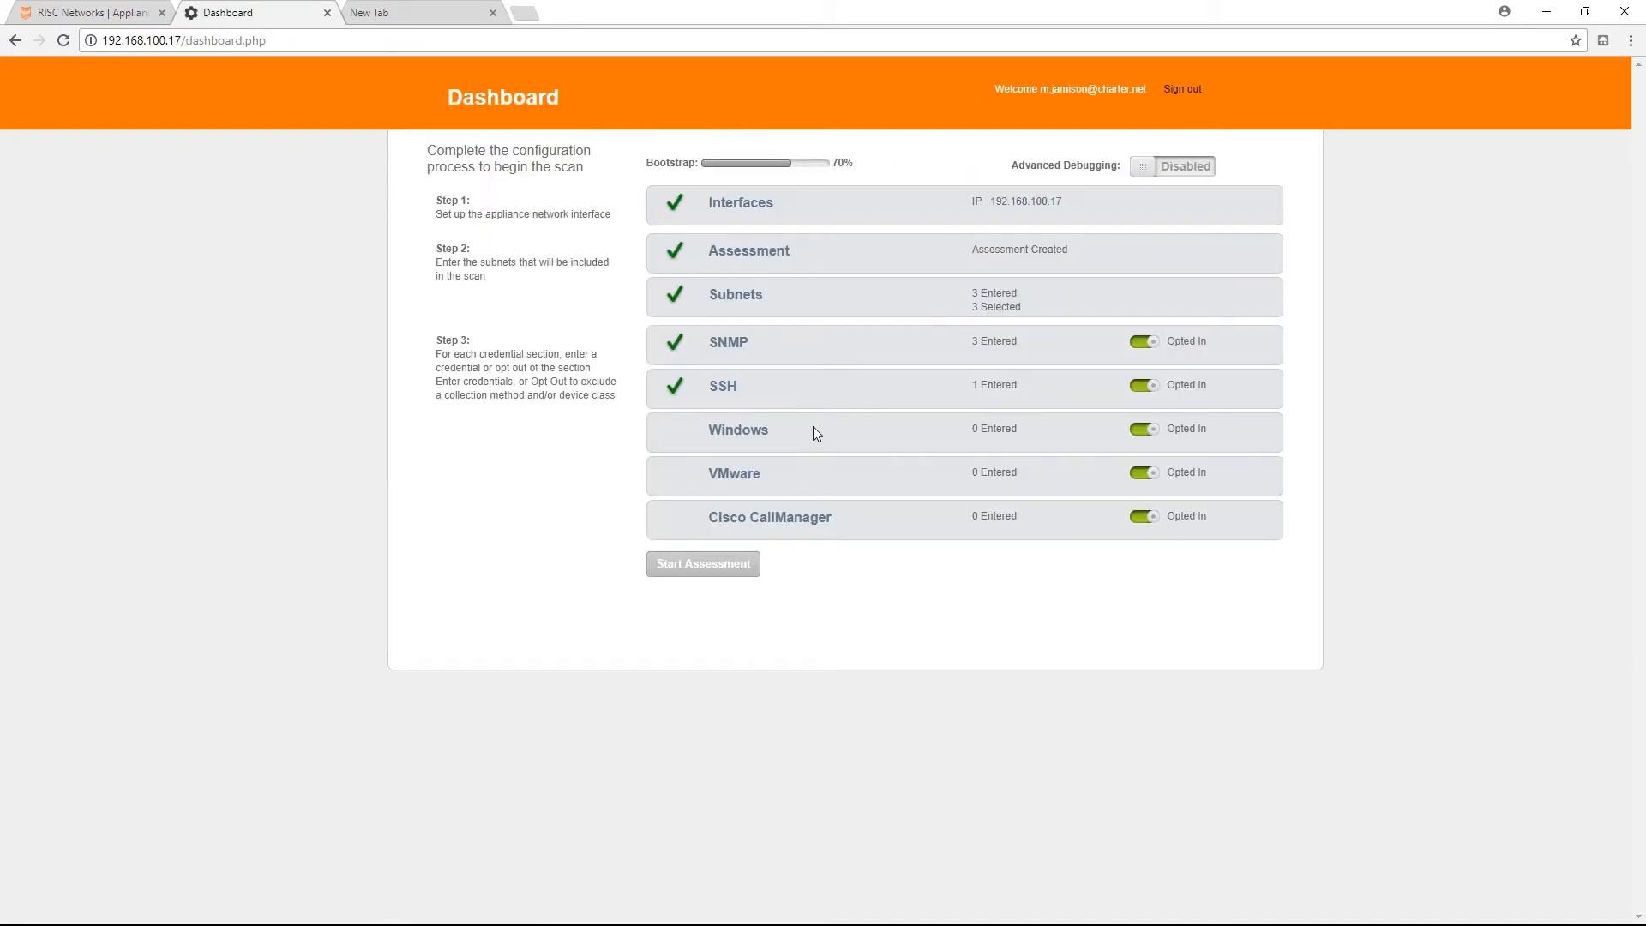
{"action": "left_click", "coordinate": [739, 431]}
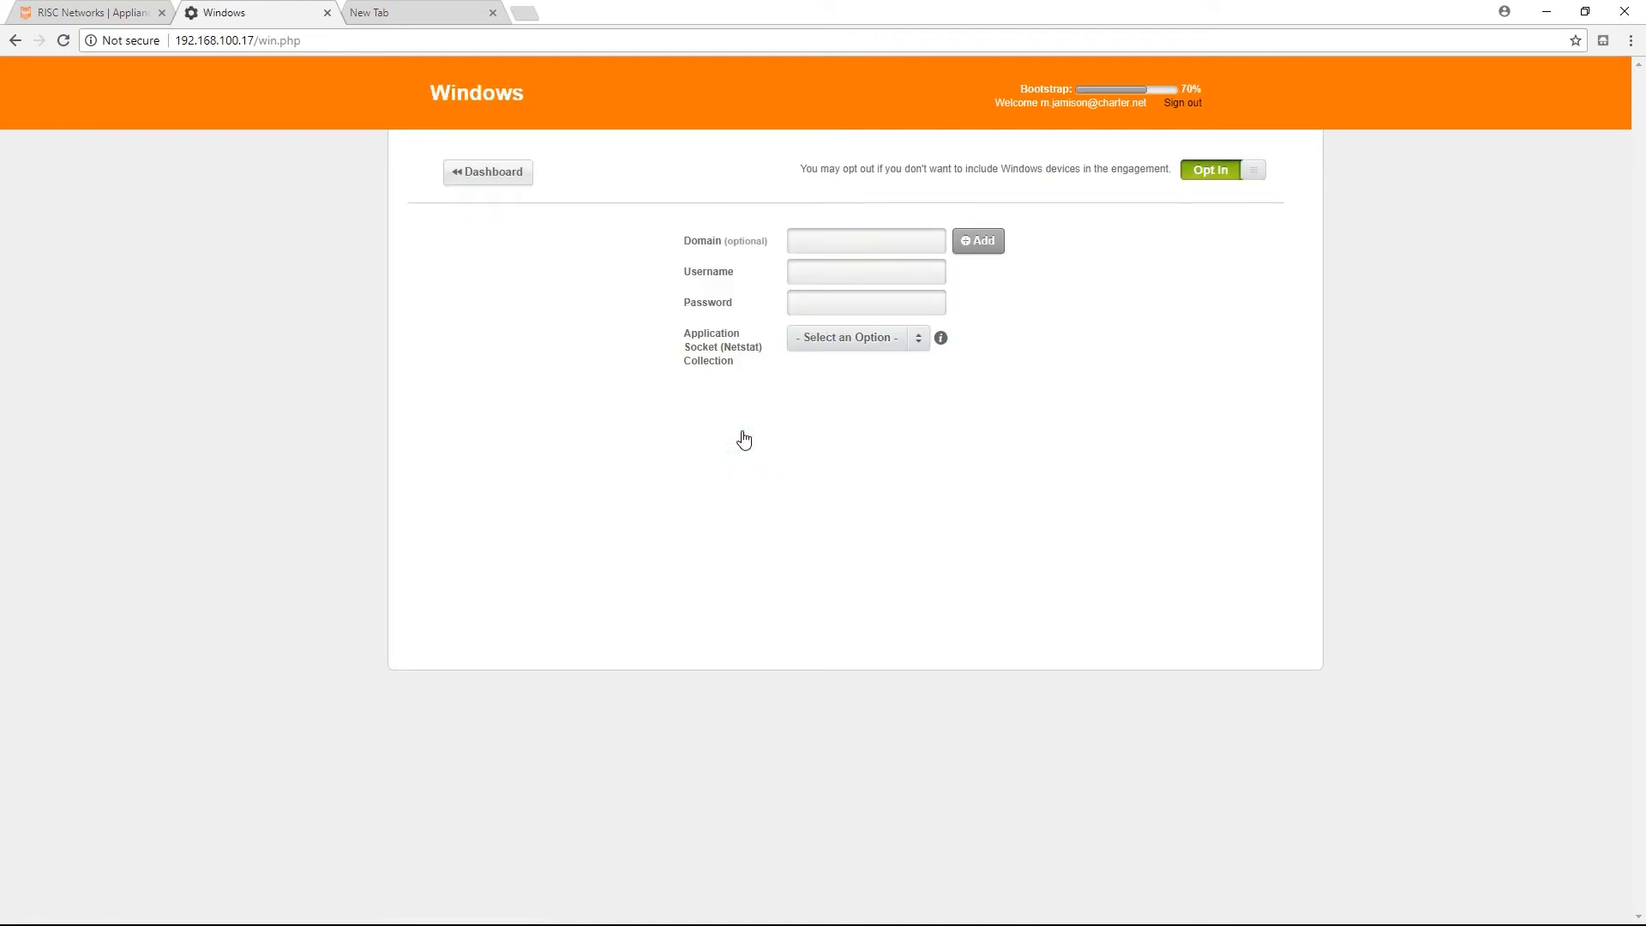
{"action": "left_click", "coordinate": [811, 244]}
{"action": "right_click", "coordinate": [811, 243]}
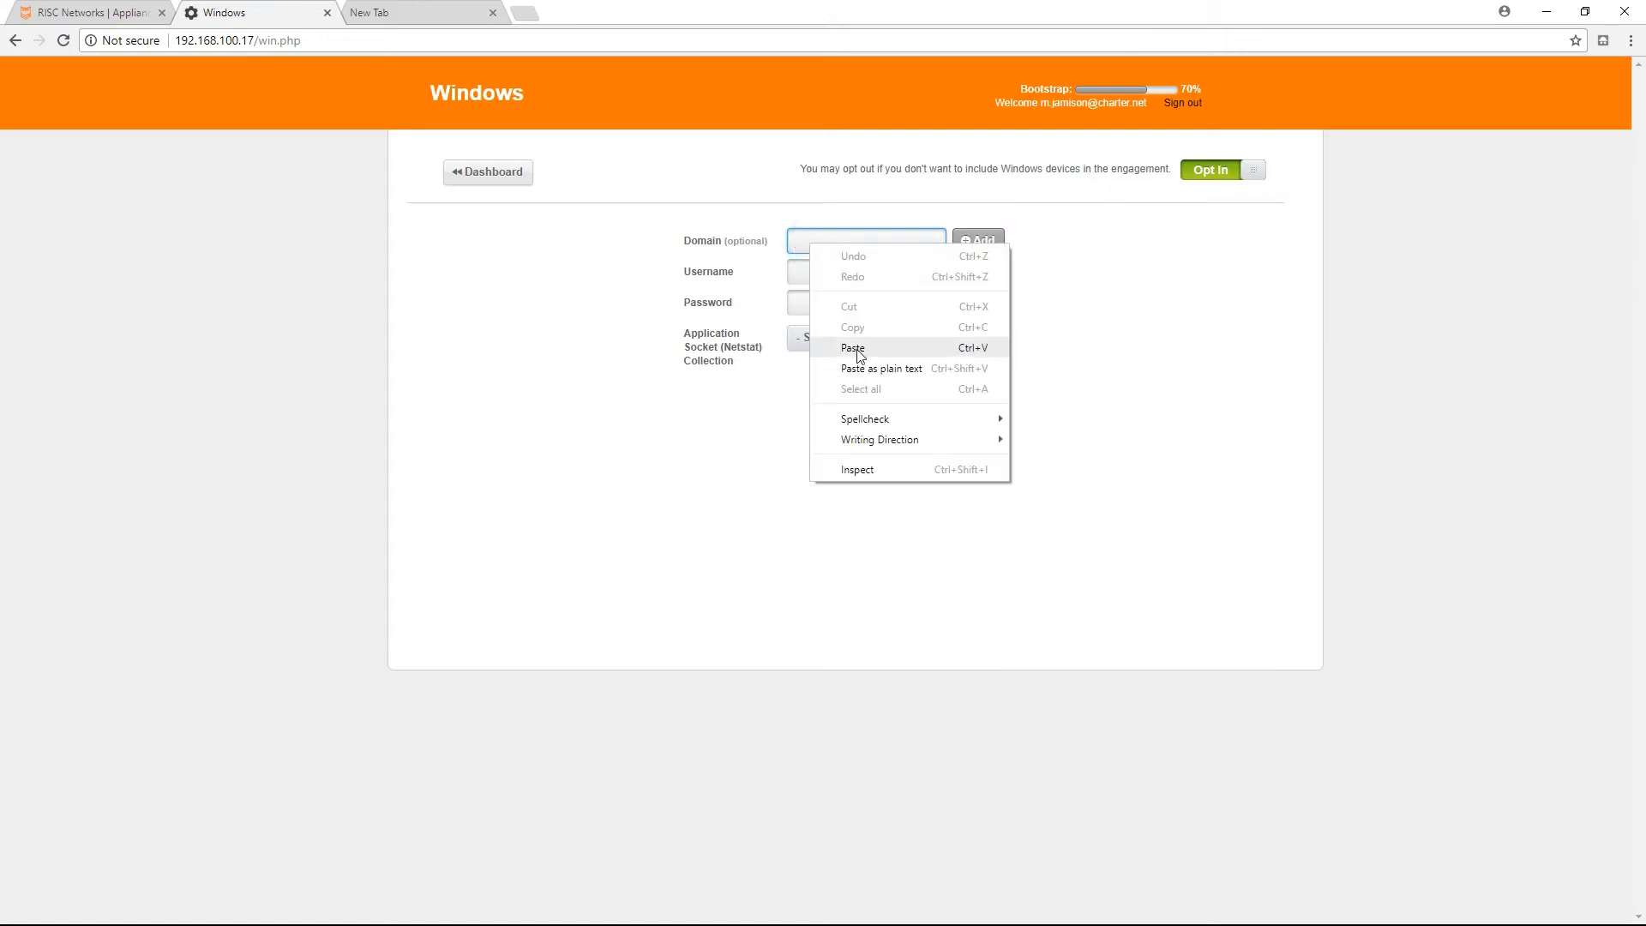
{"action": "left_click", "coordinate": [853, 344]}
{"action": "left_click", "coordinate": [812, 270]}
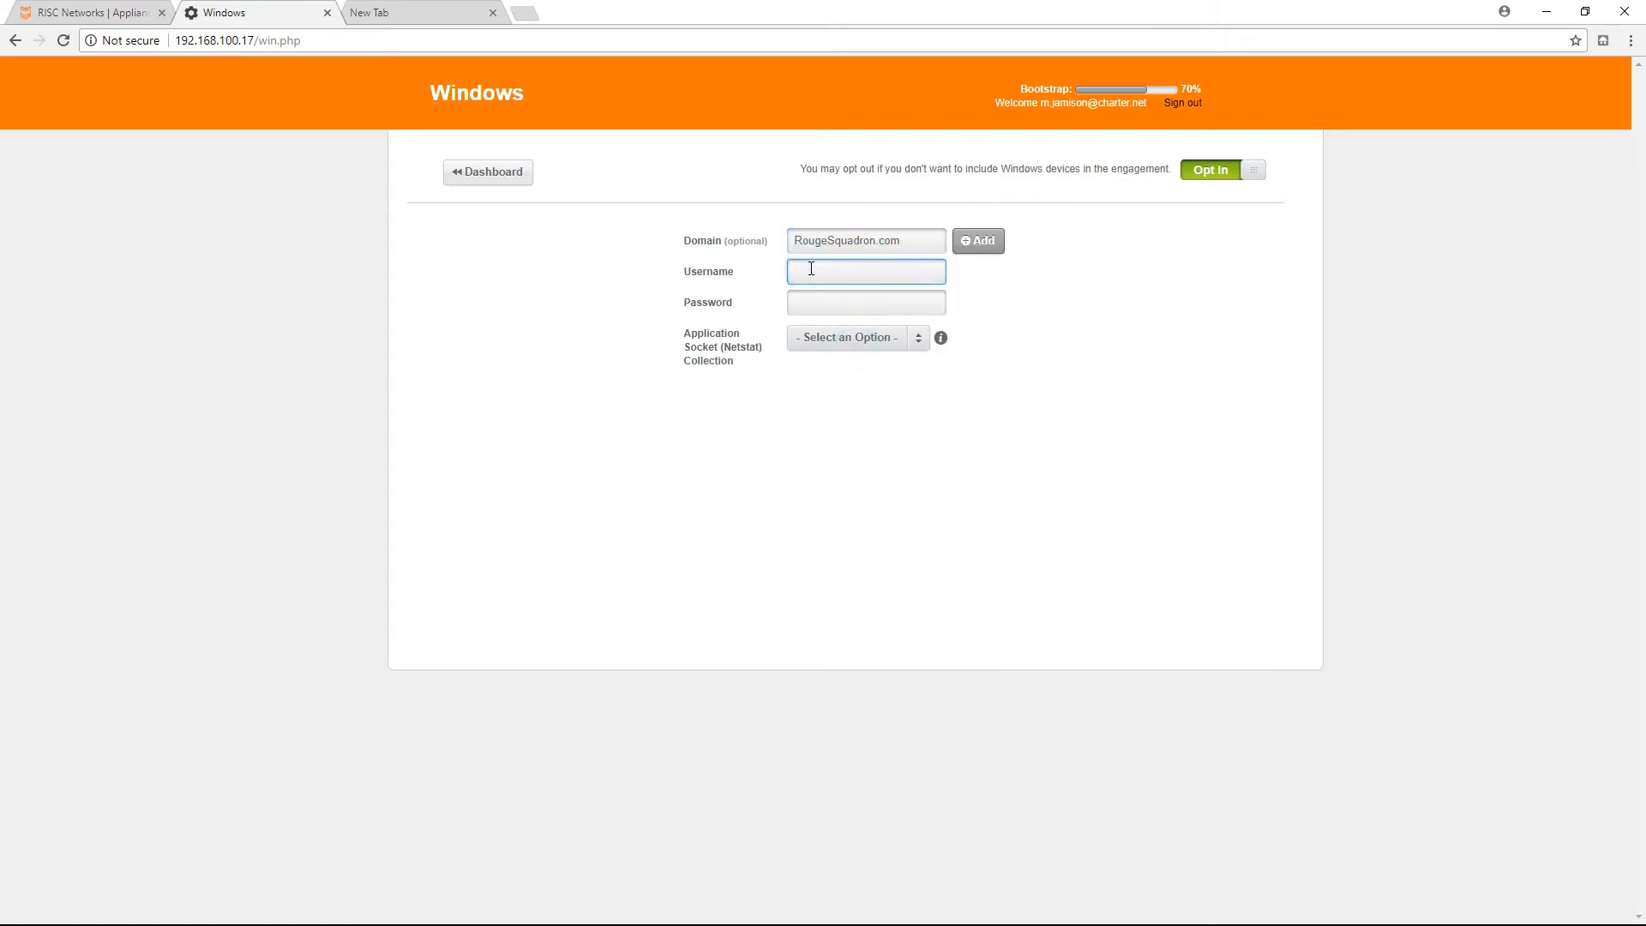
{"action": "type", "text": "Administratro"}
{"action": "key", "text": "BackSpace"}
{"action": "key", "text": "BackSpace"}
{"action": "type", "text": "or"}
{"action": "key", "text": "Tab"}
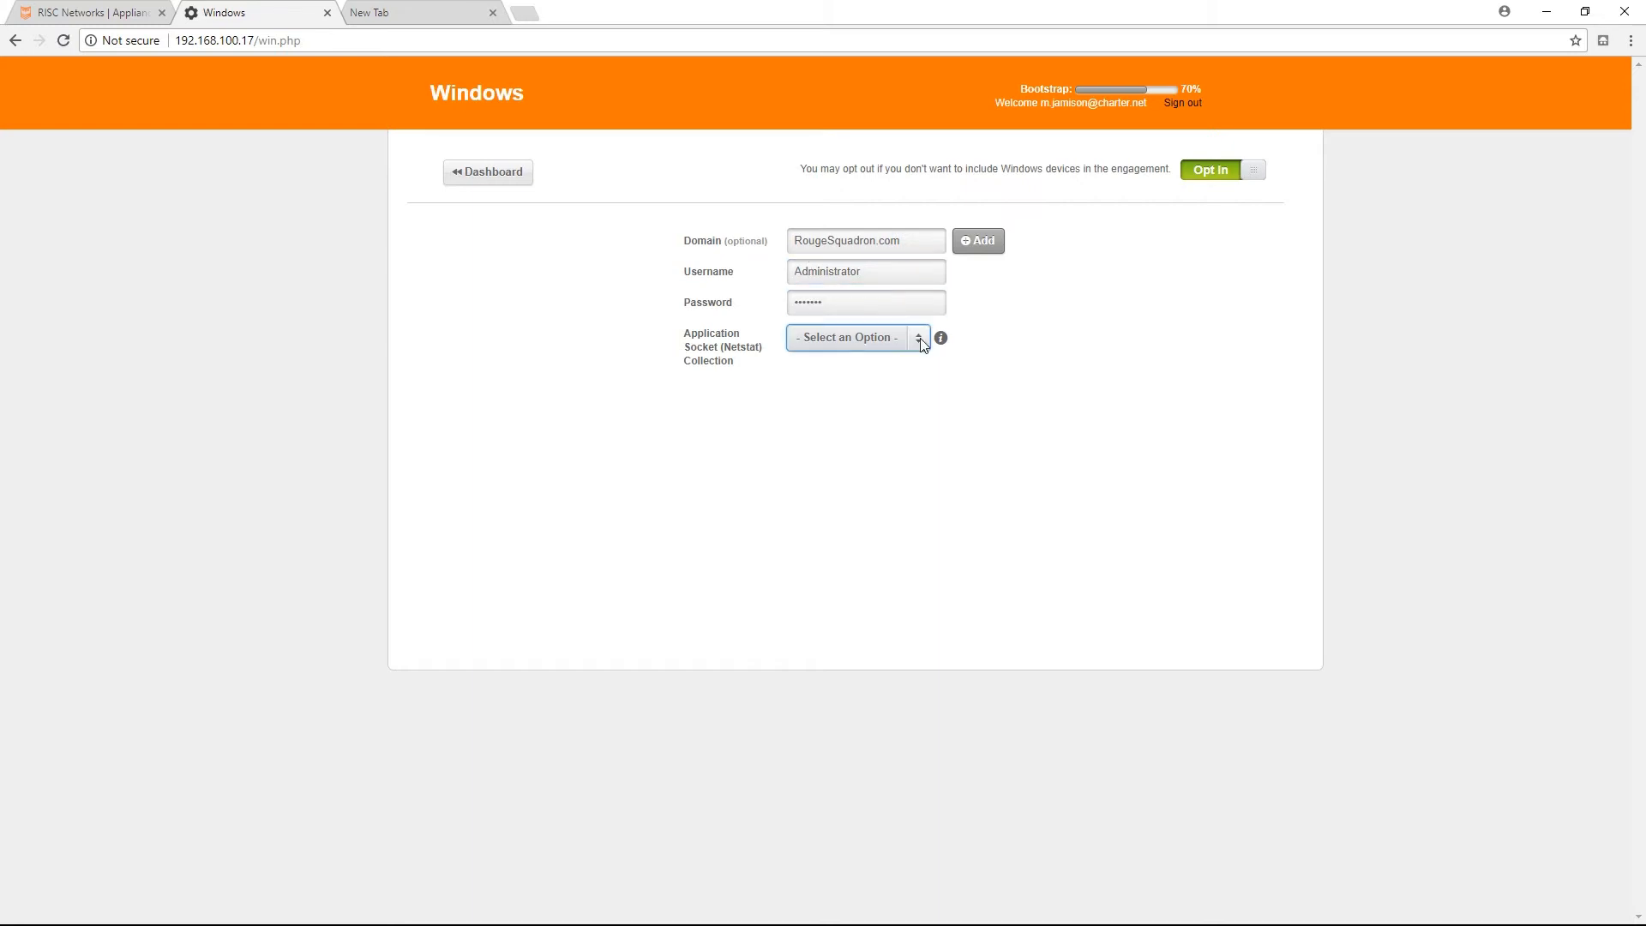
Enable application socket (Netstat) collection for the Windows credential, limited to servers only.
{"action": "left_click", "coordinate": [923, 343]}
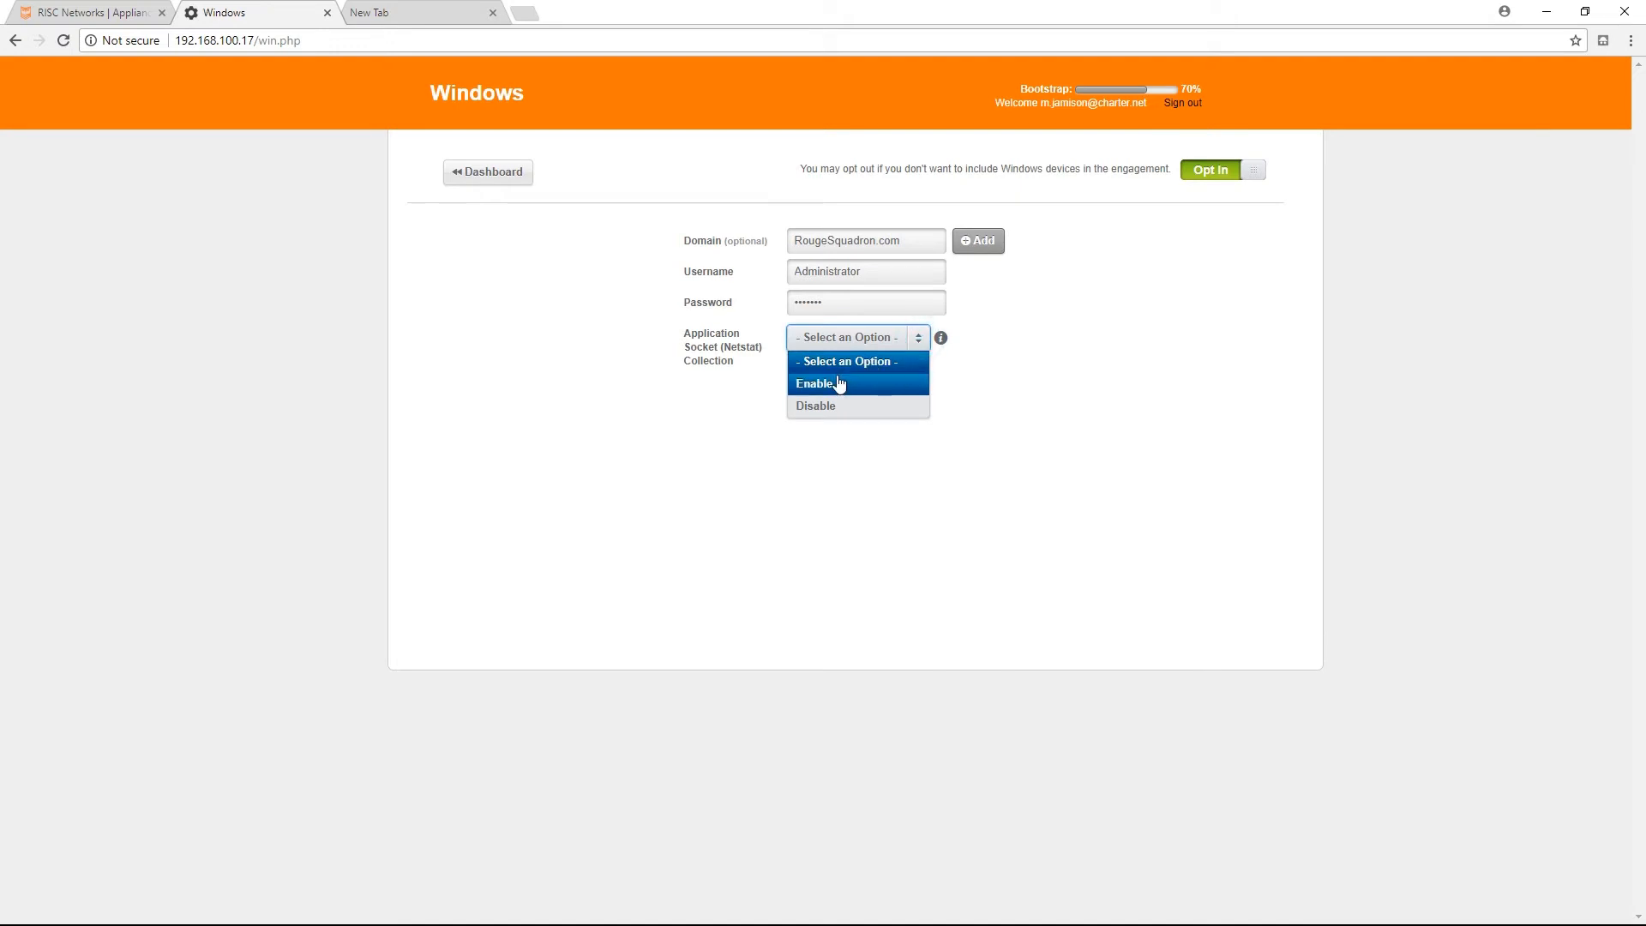
{"action": "left_click", "coordinate": [838, 383]}
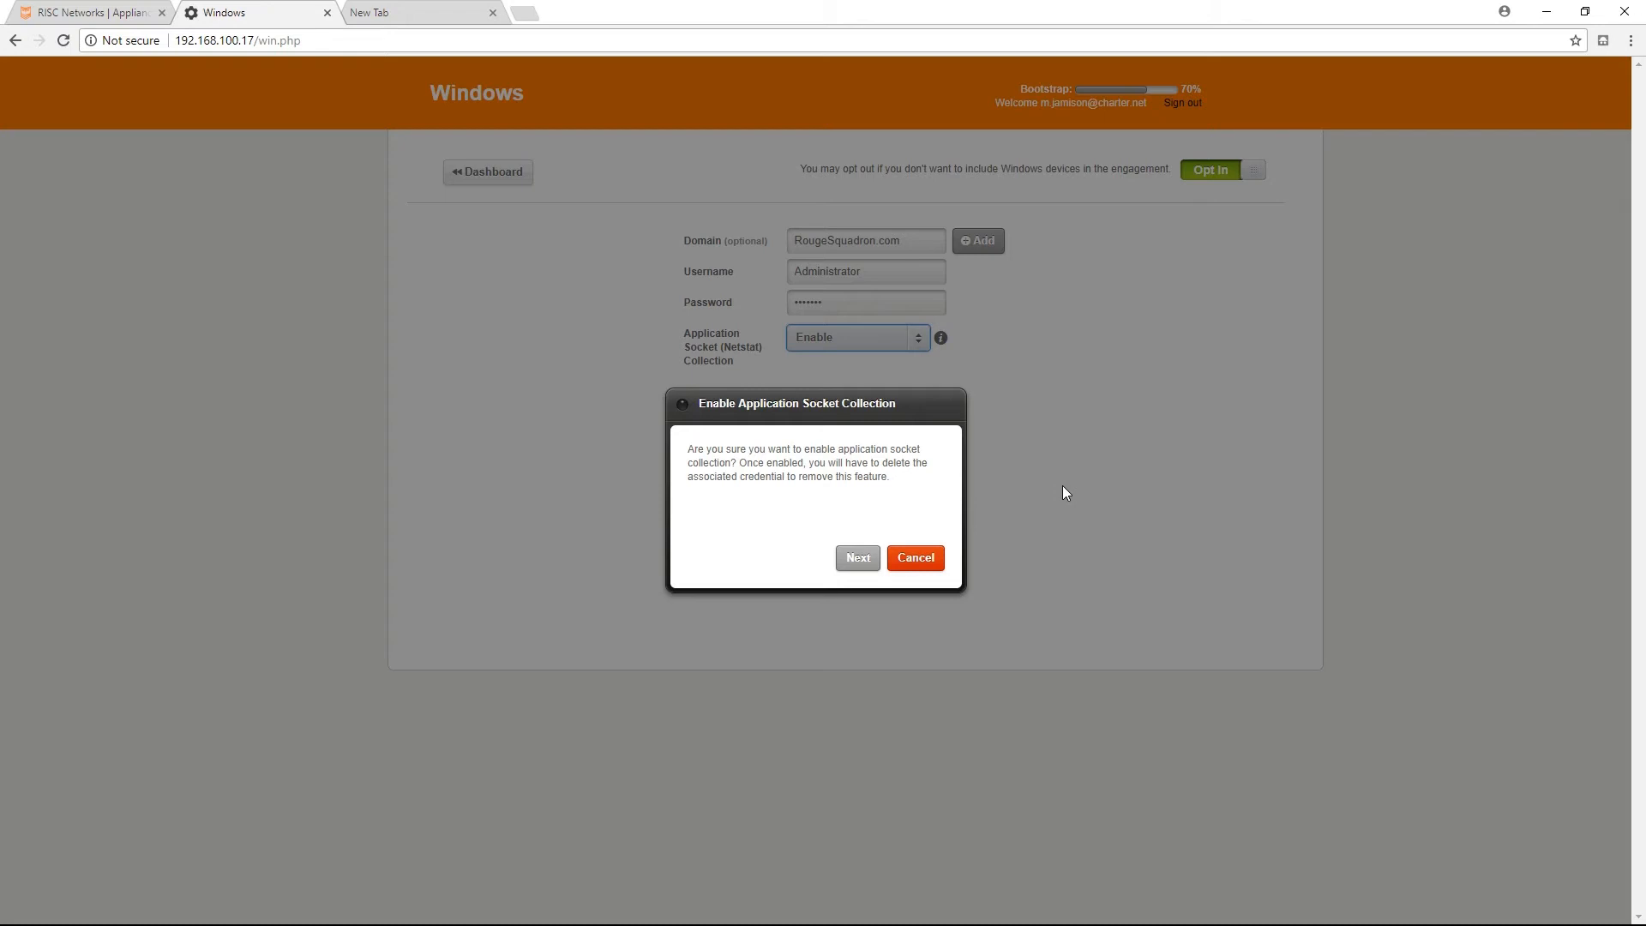
{"action": "left_click", "coordinate": [849, 562]}
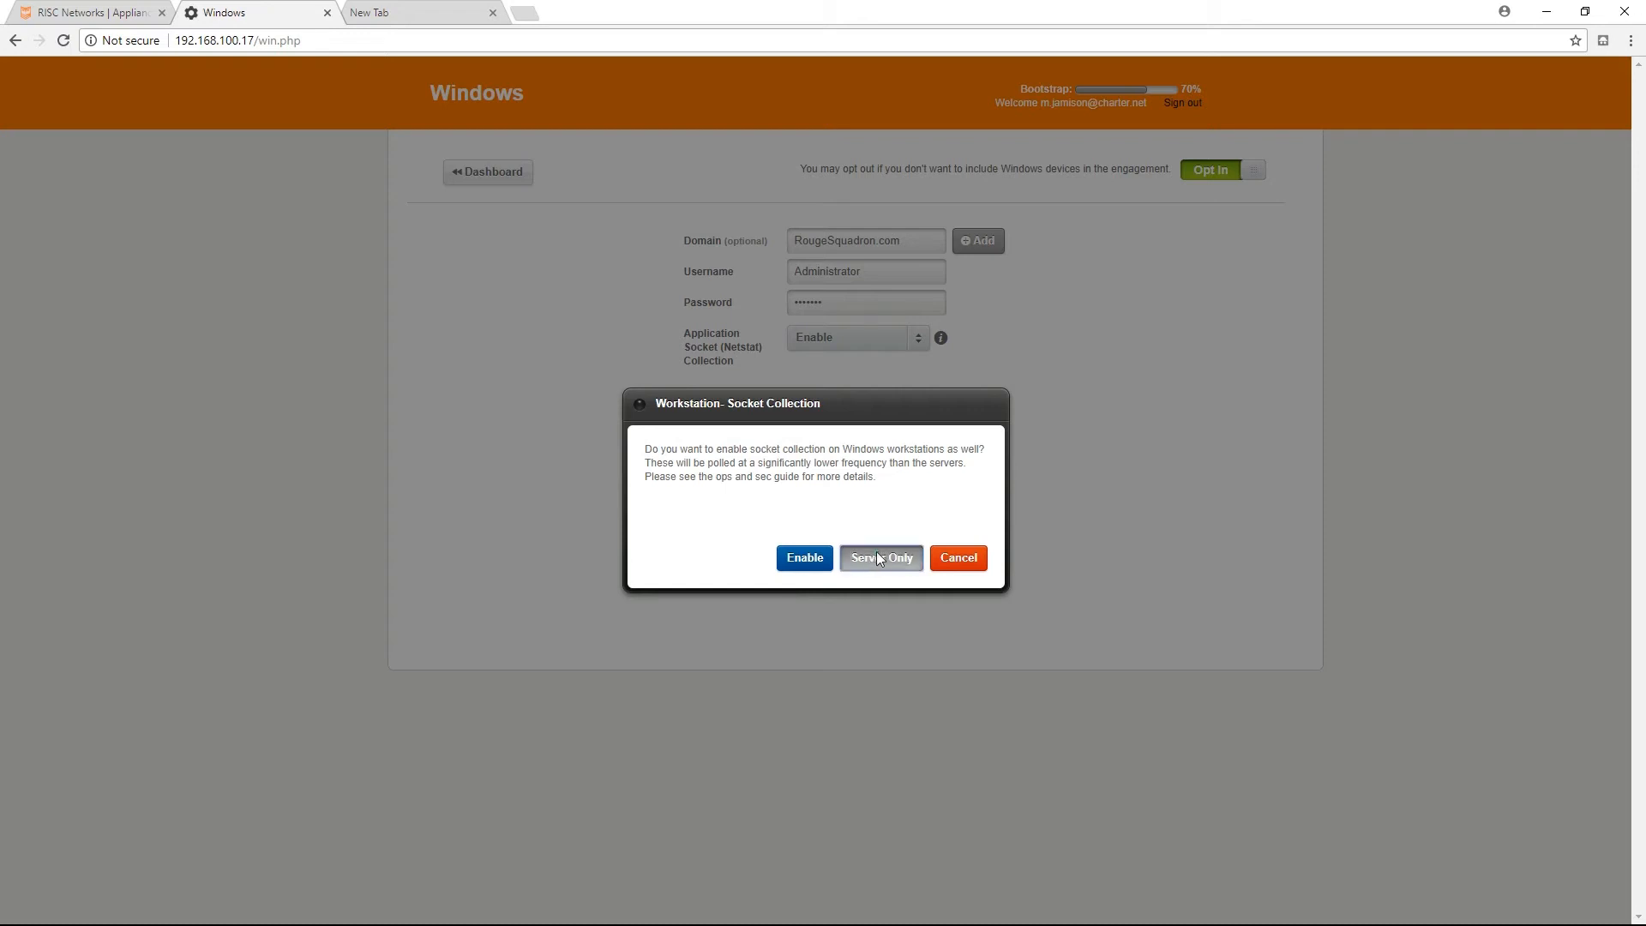
{"action": "left_click", "coordinate": [878, 558]}
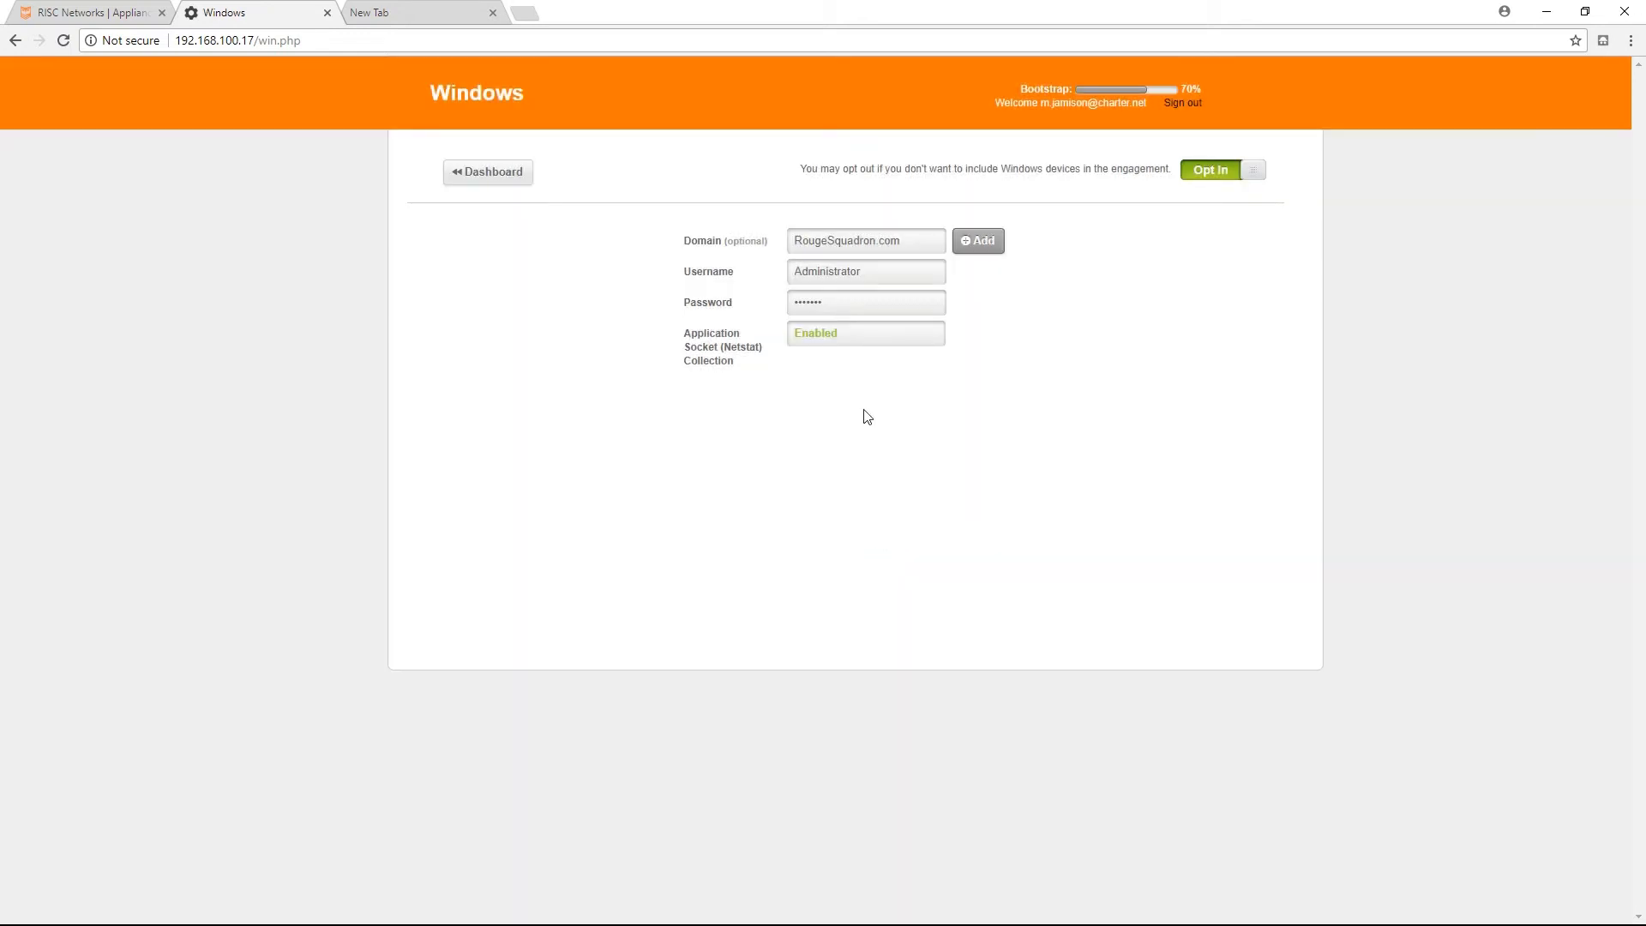
Add the Windows credential and test it against the Windows server 192.168.100.15.
{"action": "left_click", "coordinate": [982, 244]}
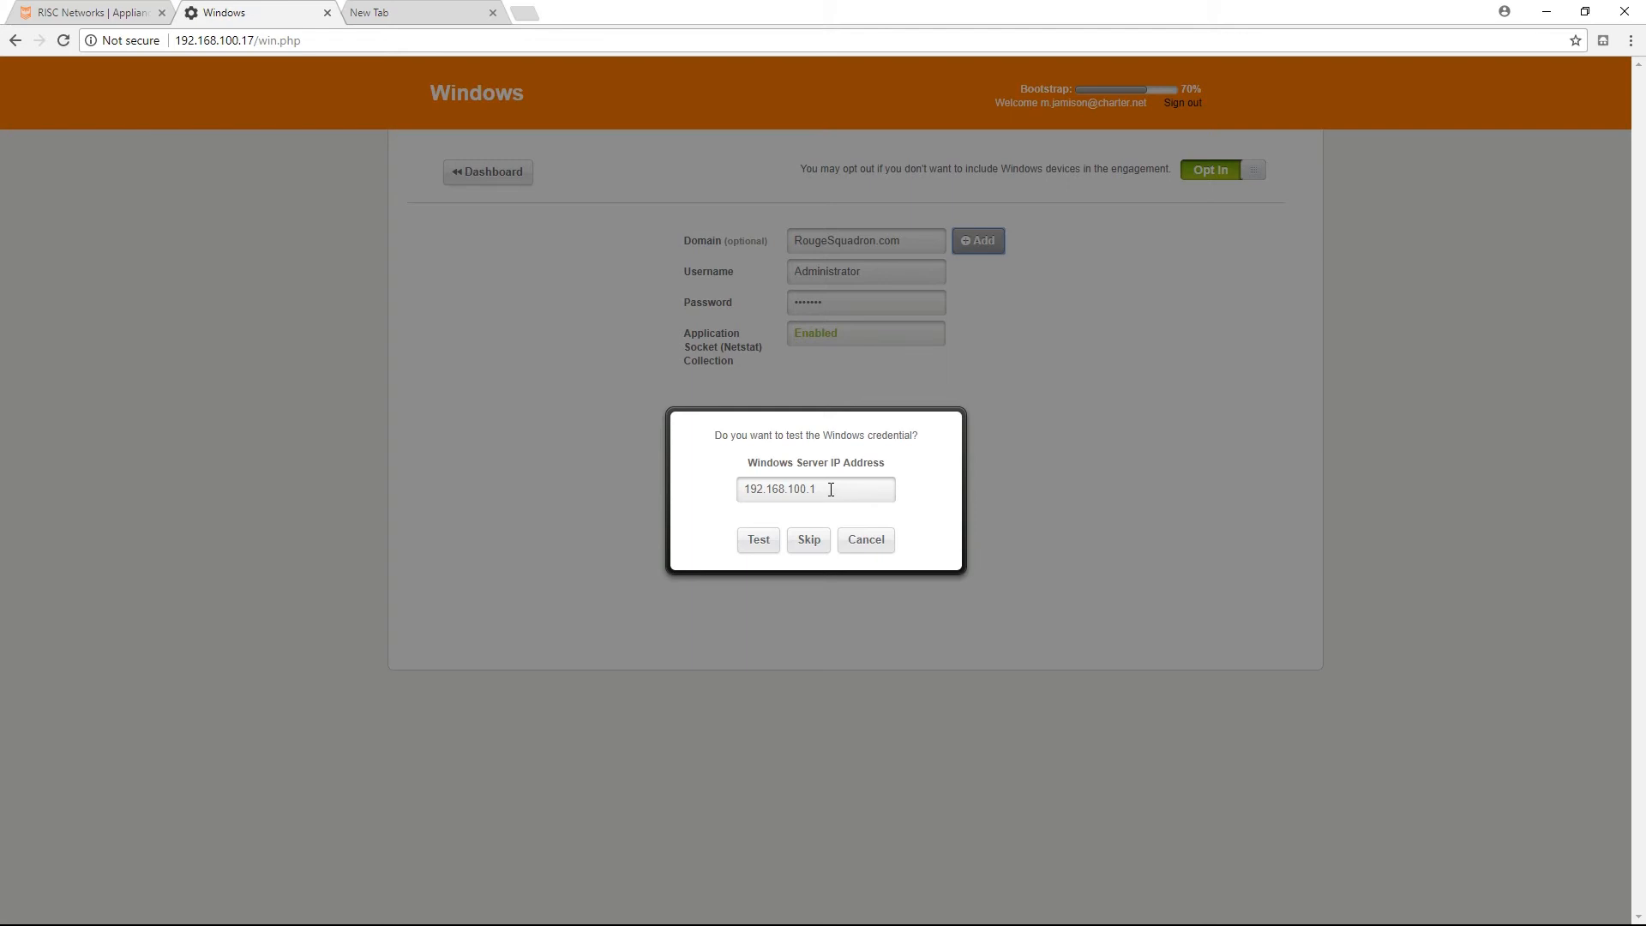
{"action": "left_click_drag", "start_coordinate": [824, 489], "coordinate": [742, 489]}
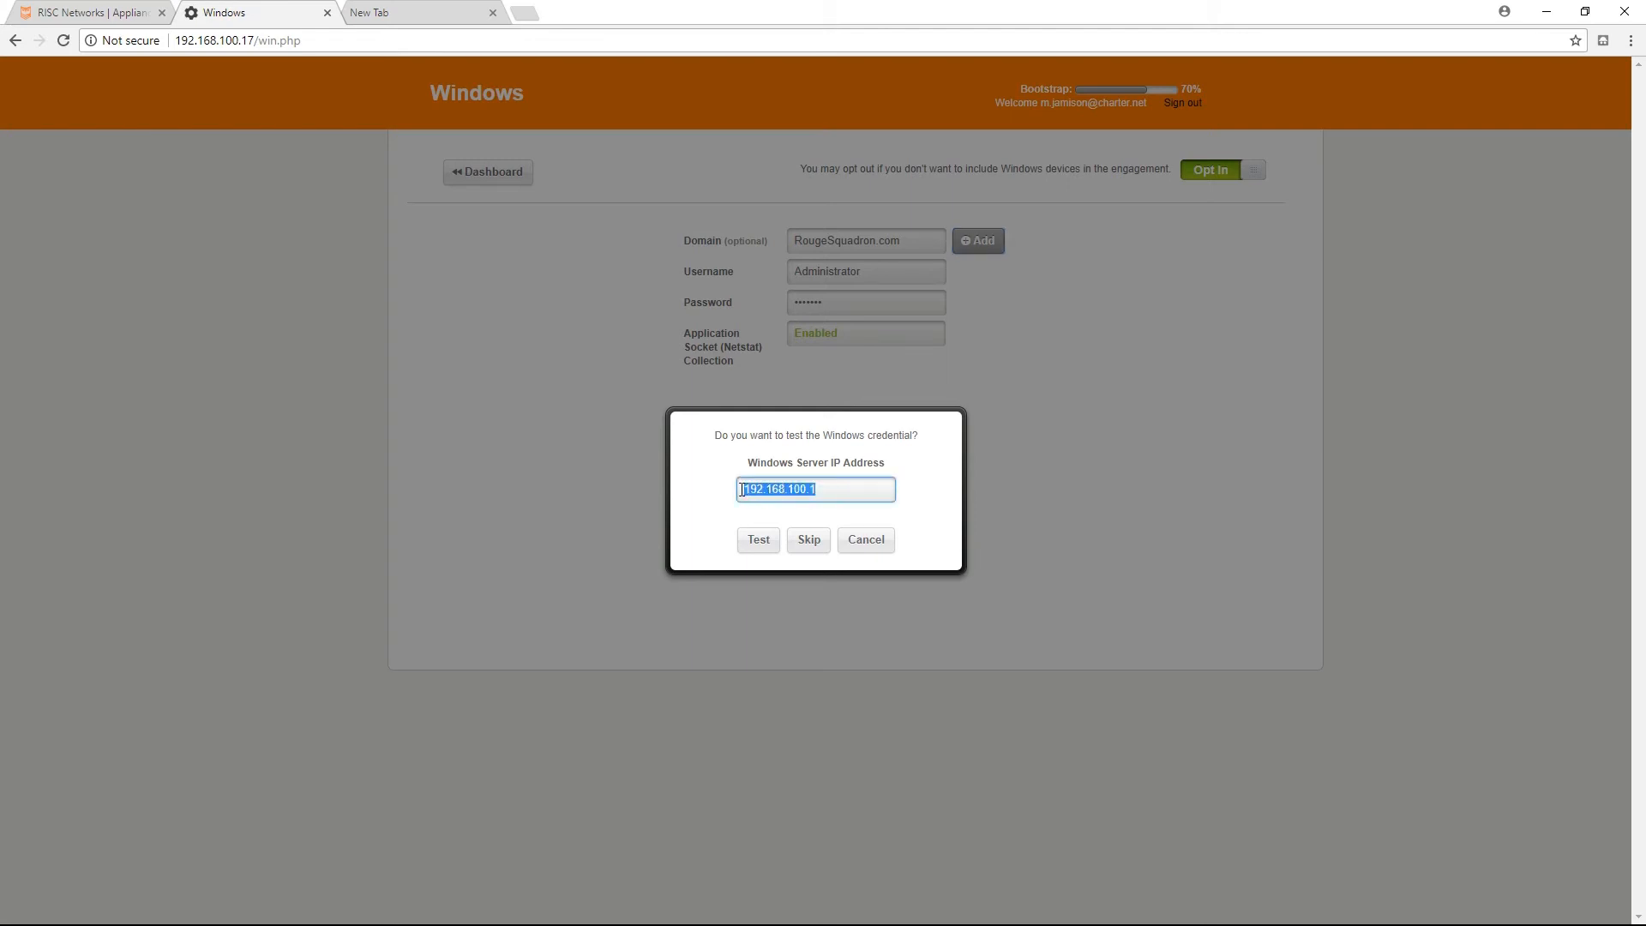
{"action": "type", "text": "192.168.100.15"}
{"action": "left_click", "coordinate": [755, 539]}
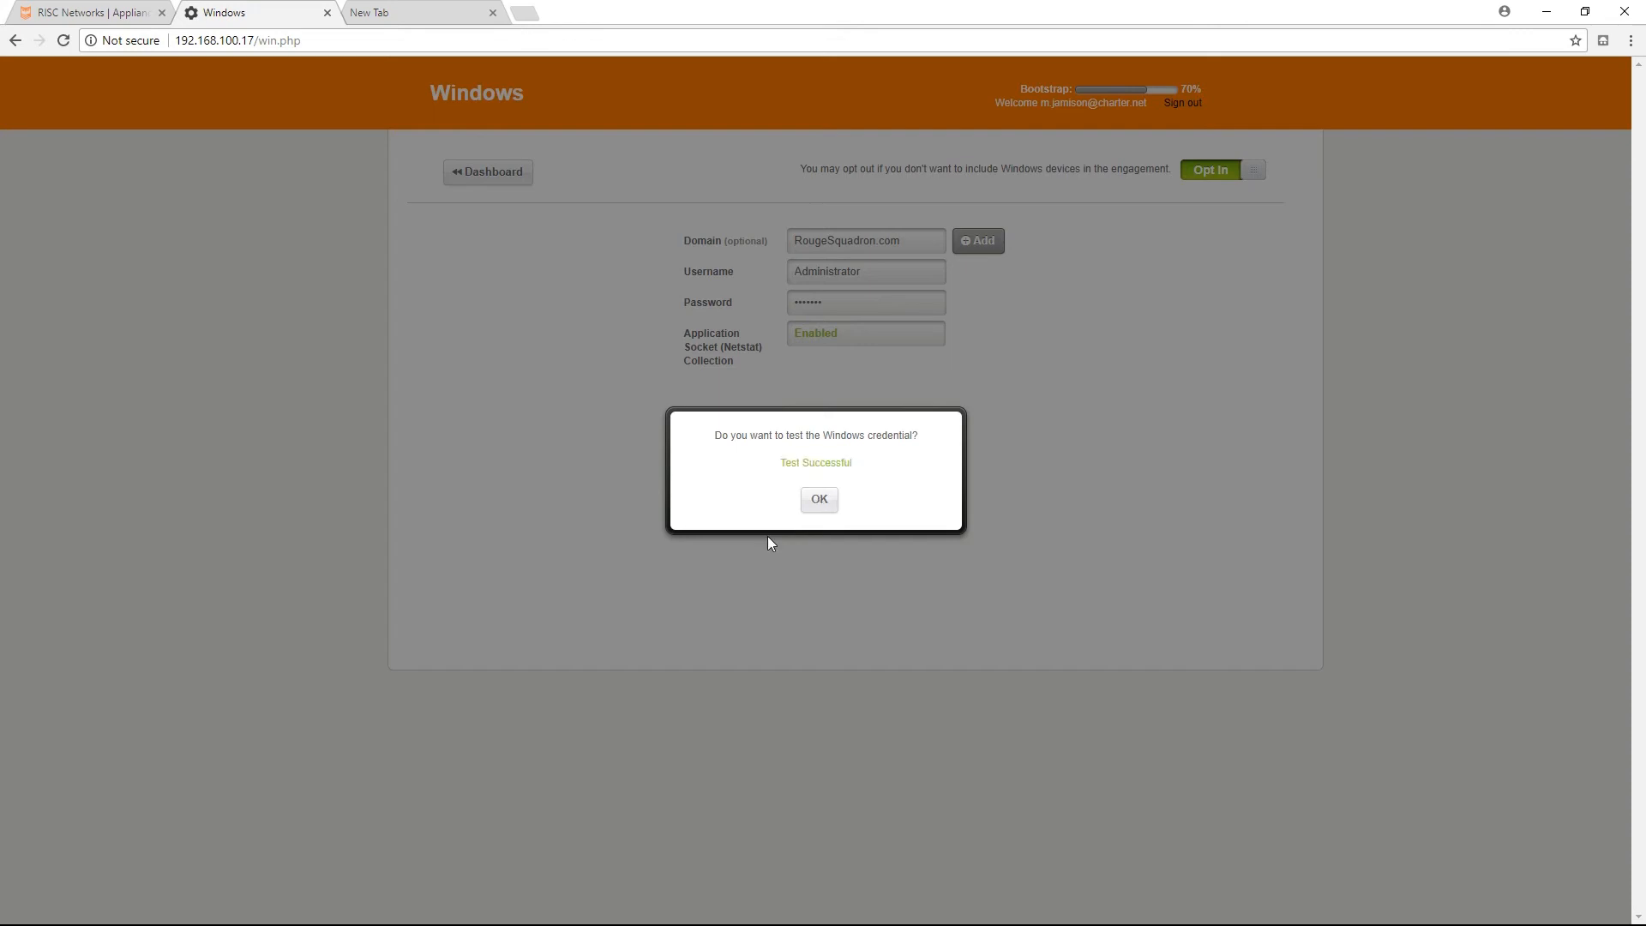
{"action": "left_click", "coordinate": [819, 501]}
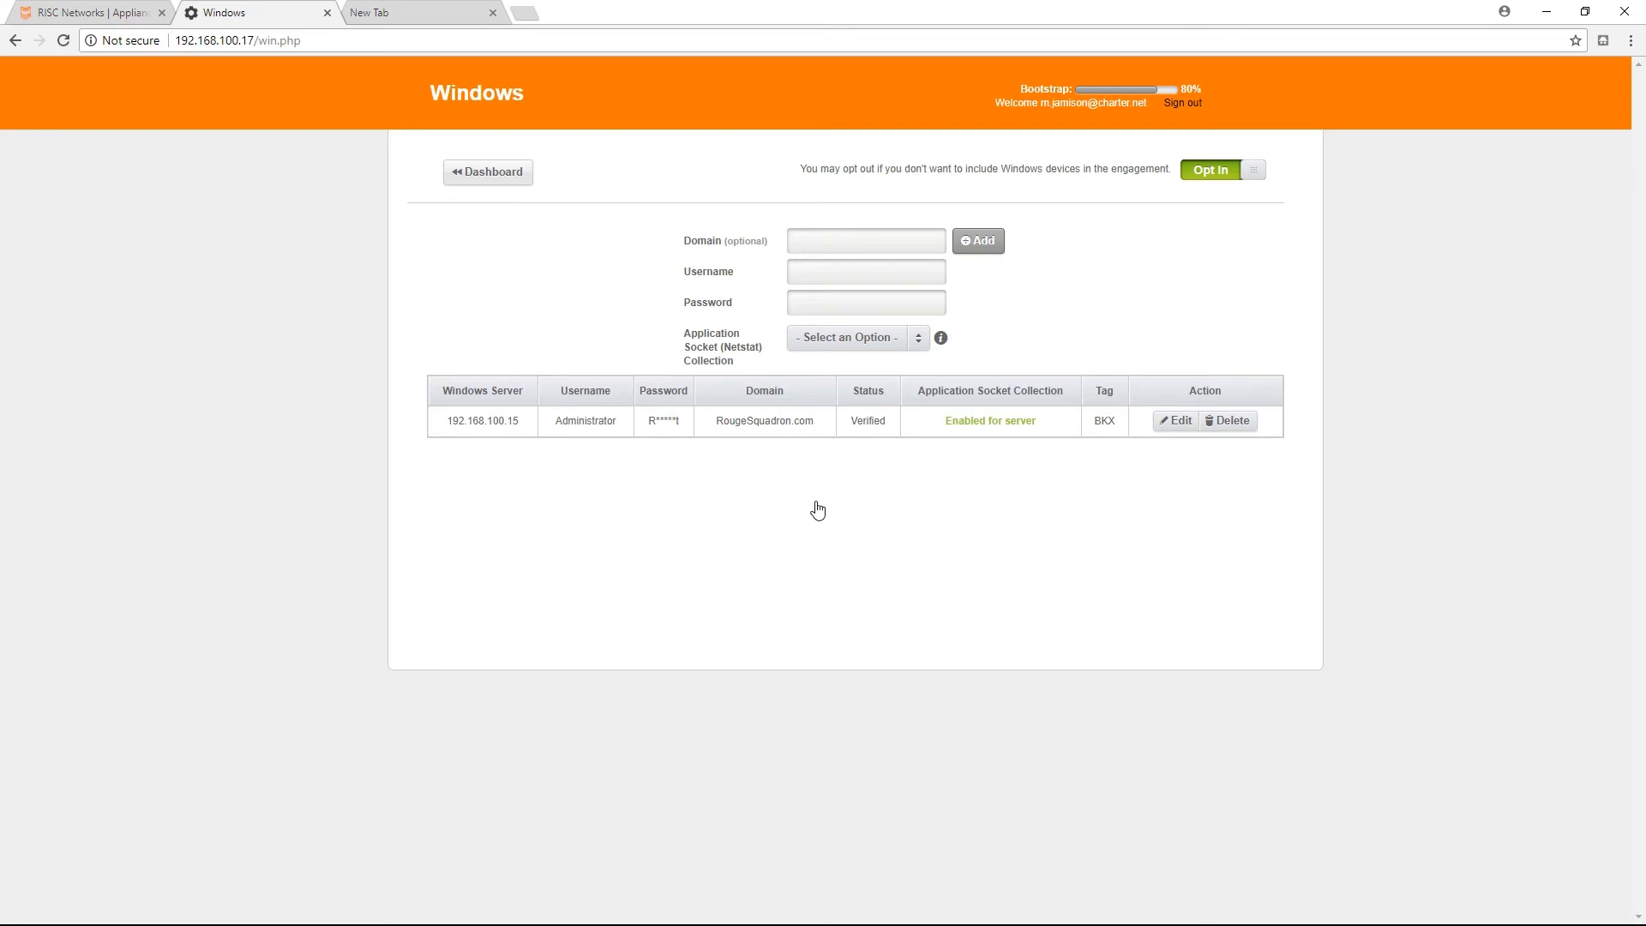
In the dashboard's VMware section, enter vCenter IP address 192.168.10.121, username root and the account password.
{"action": "left_click", "coordinate": [486, 181]}
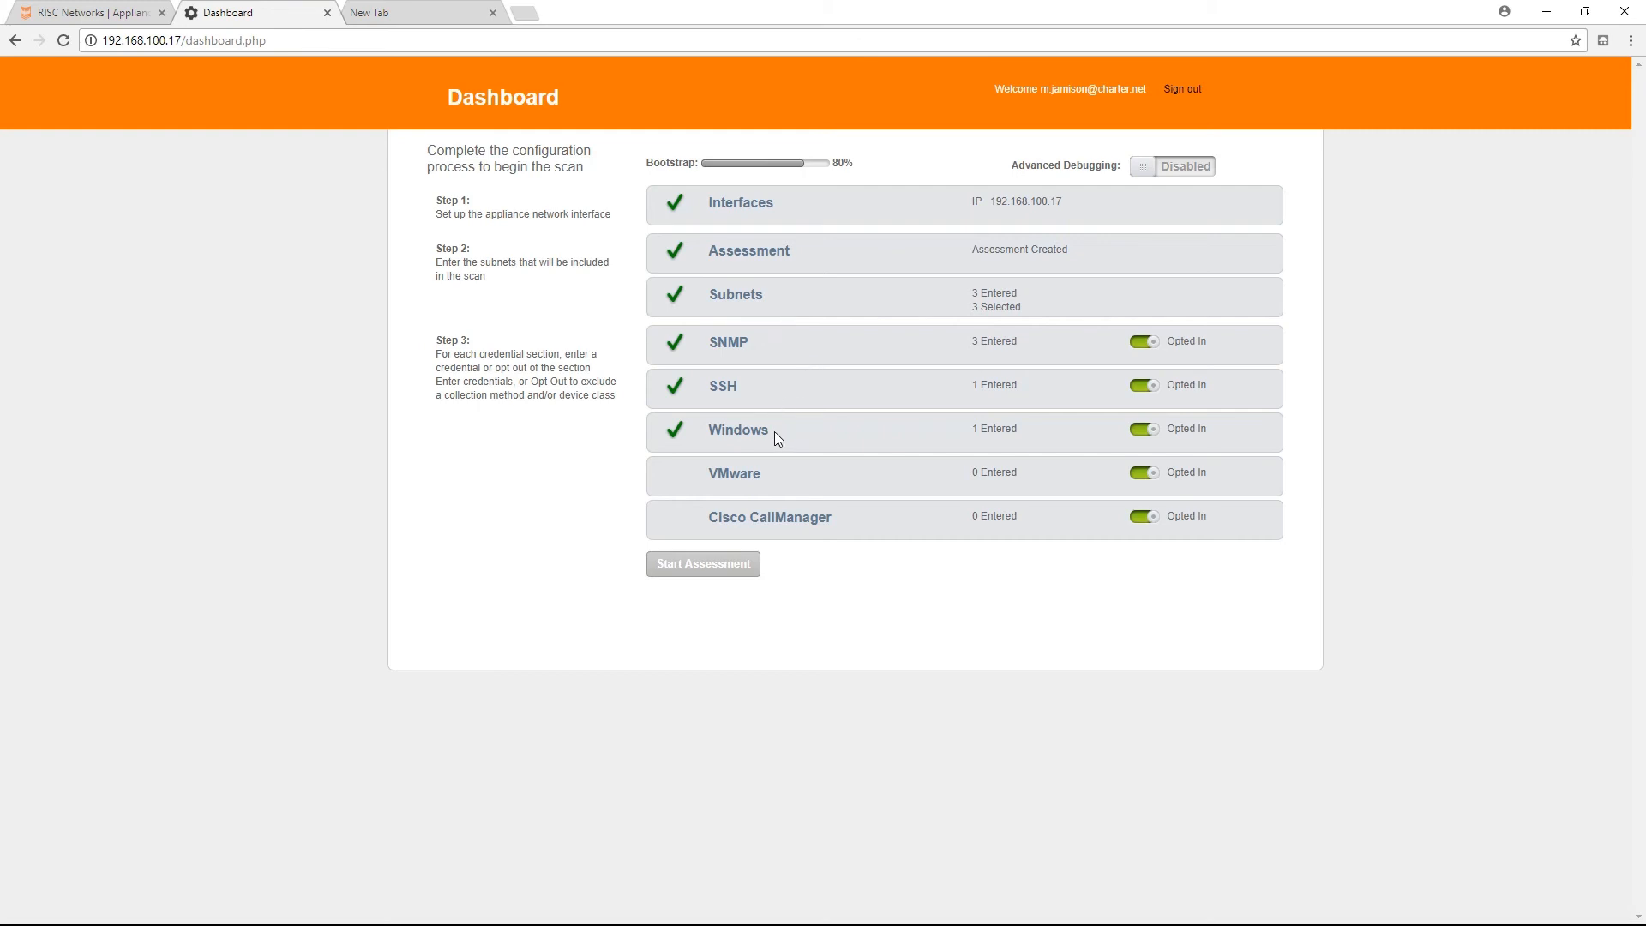
{"action": "left_click", "coordinate": [751, 475]}
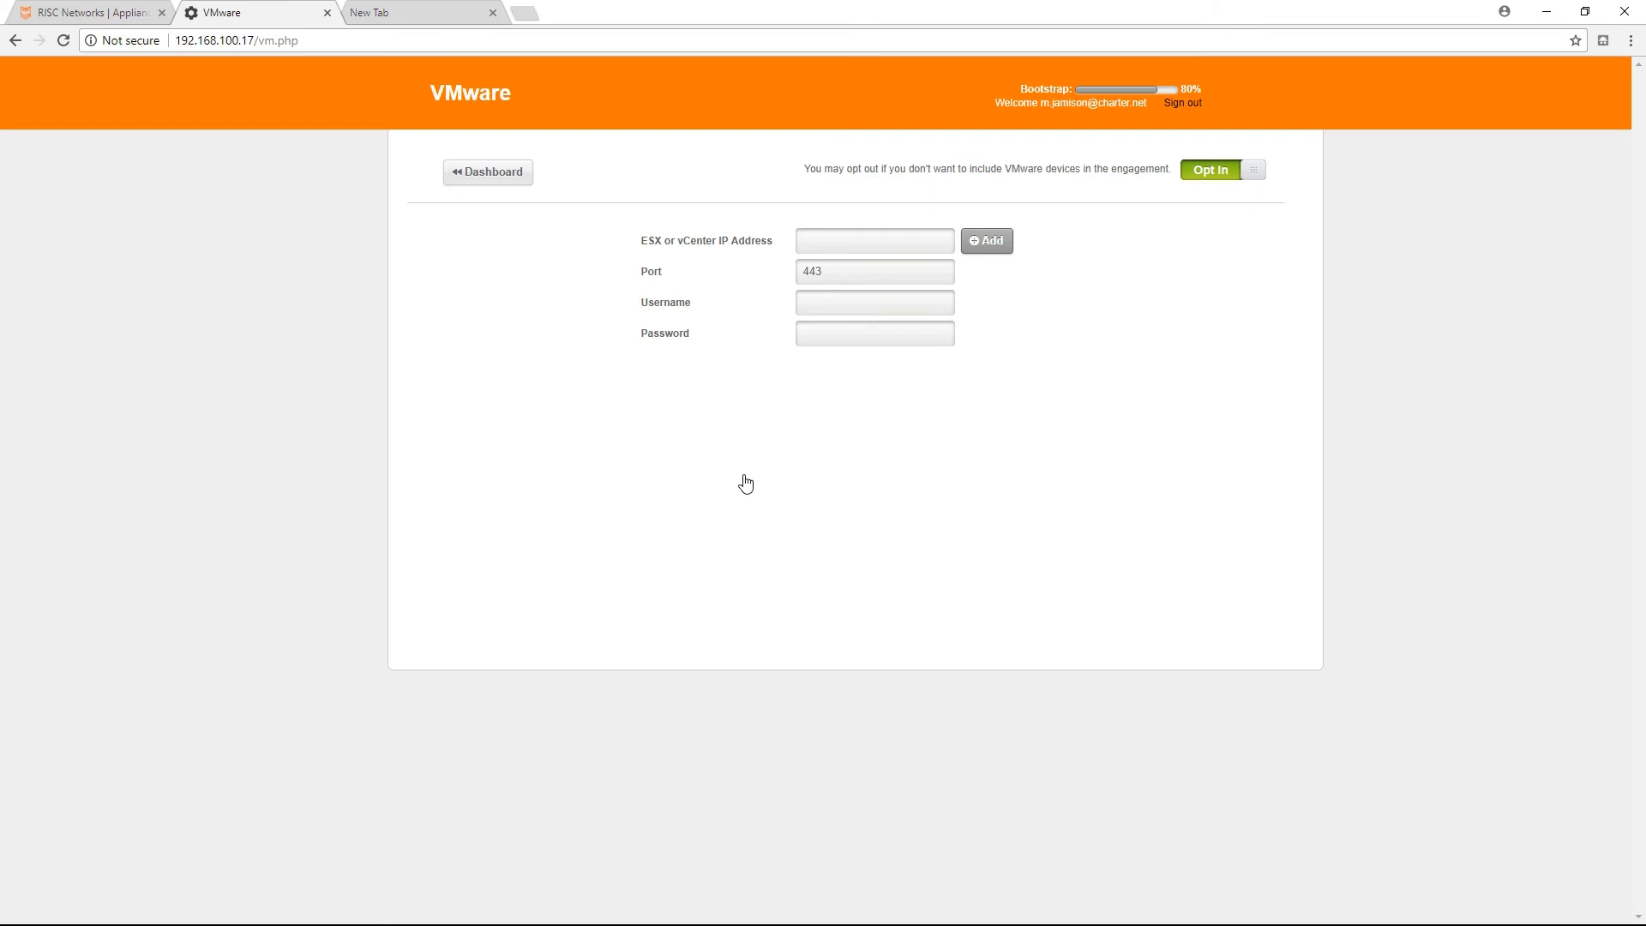
{"action": "left_click", "coordinate": [835, 240]}
{"action": "type", "text": "192.168.10.121"}
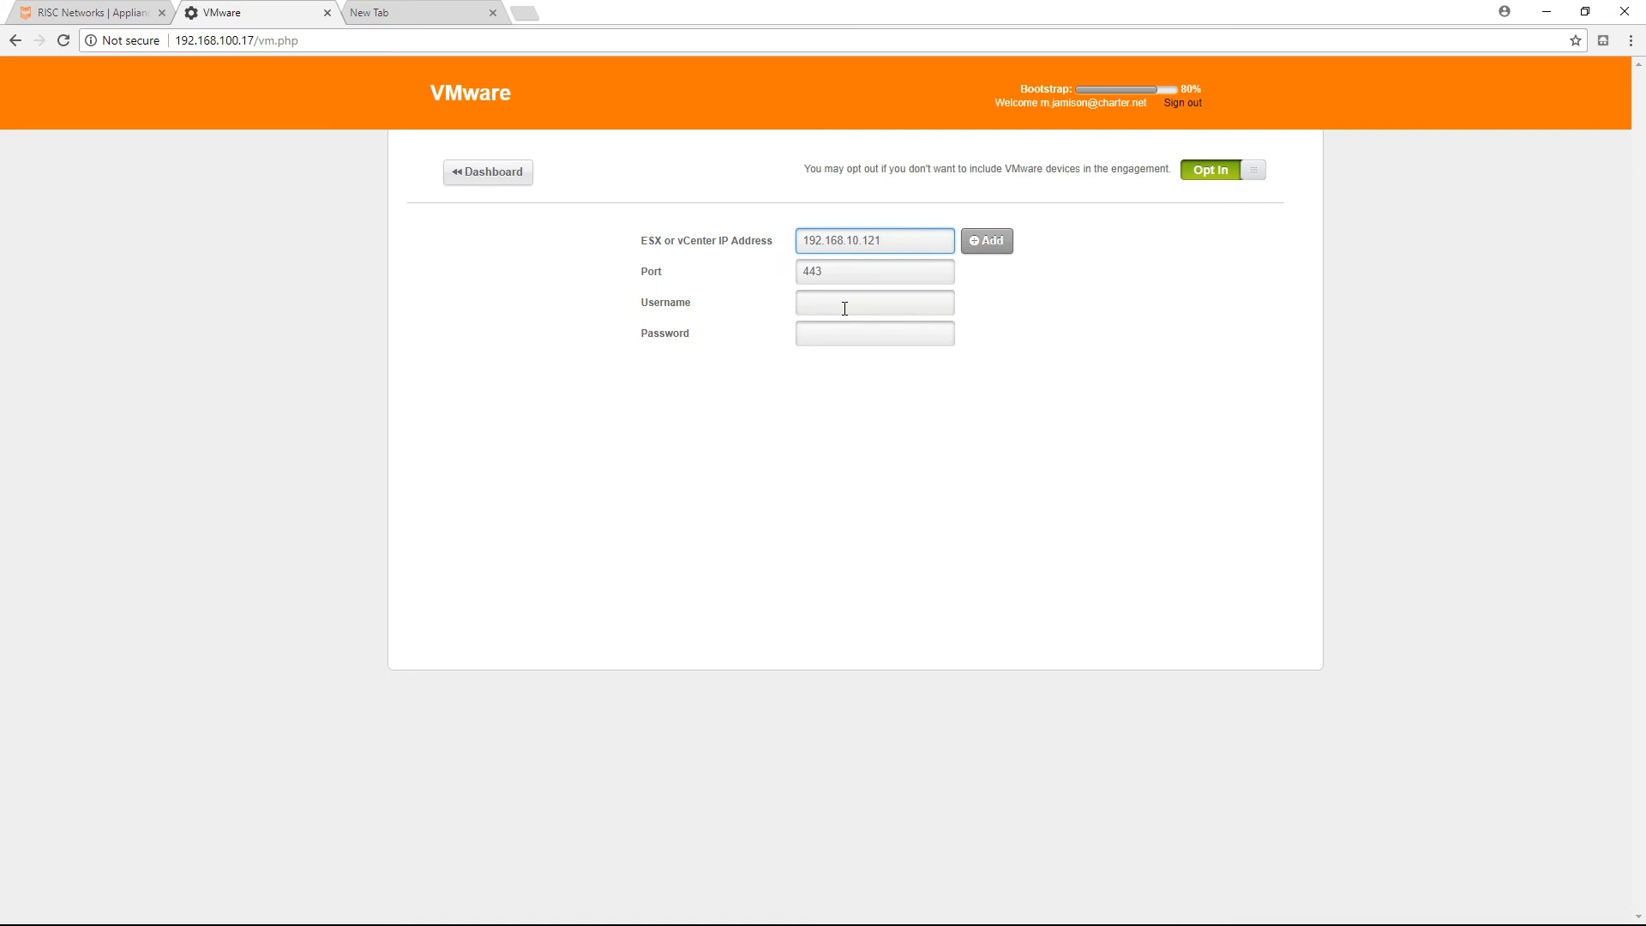
{"action": "left_click", "coordinate": [844, 307]}
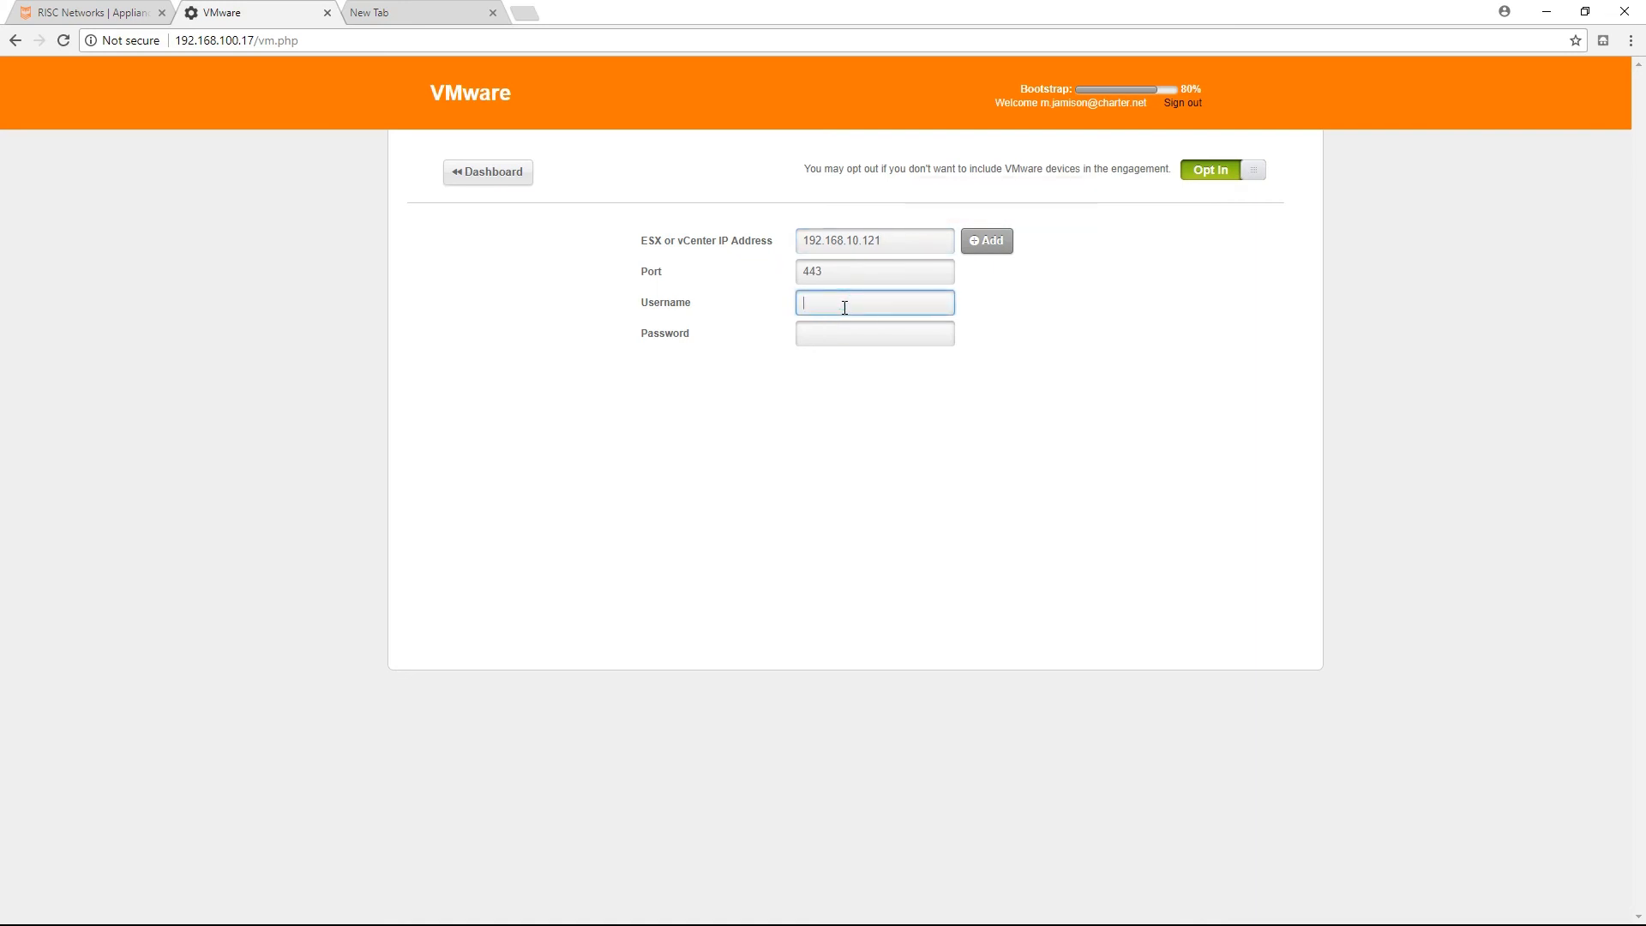
{"action": "type", "text": "root"}
{"action": "key", "text": "Tab"}
{"action": "type", "text": "•••••••"}
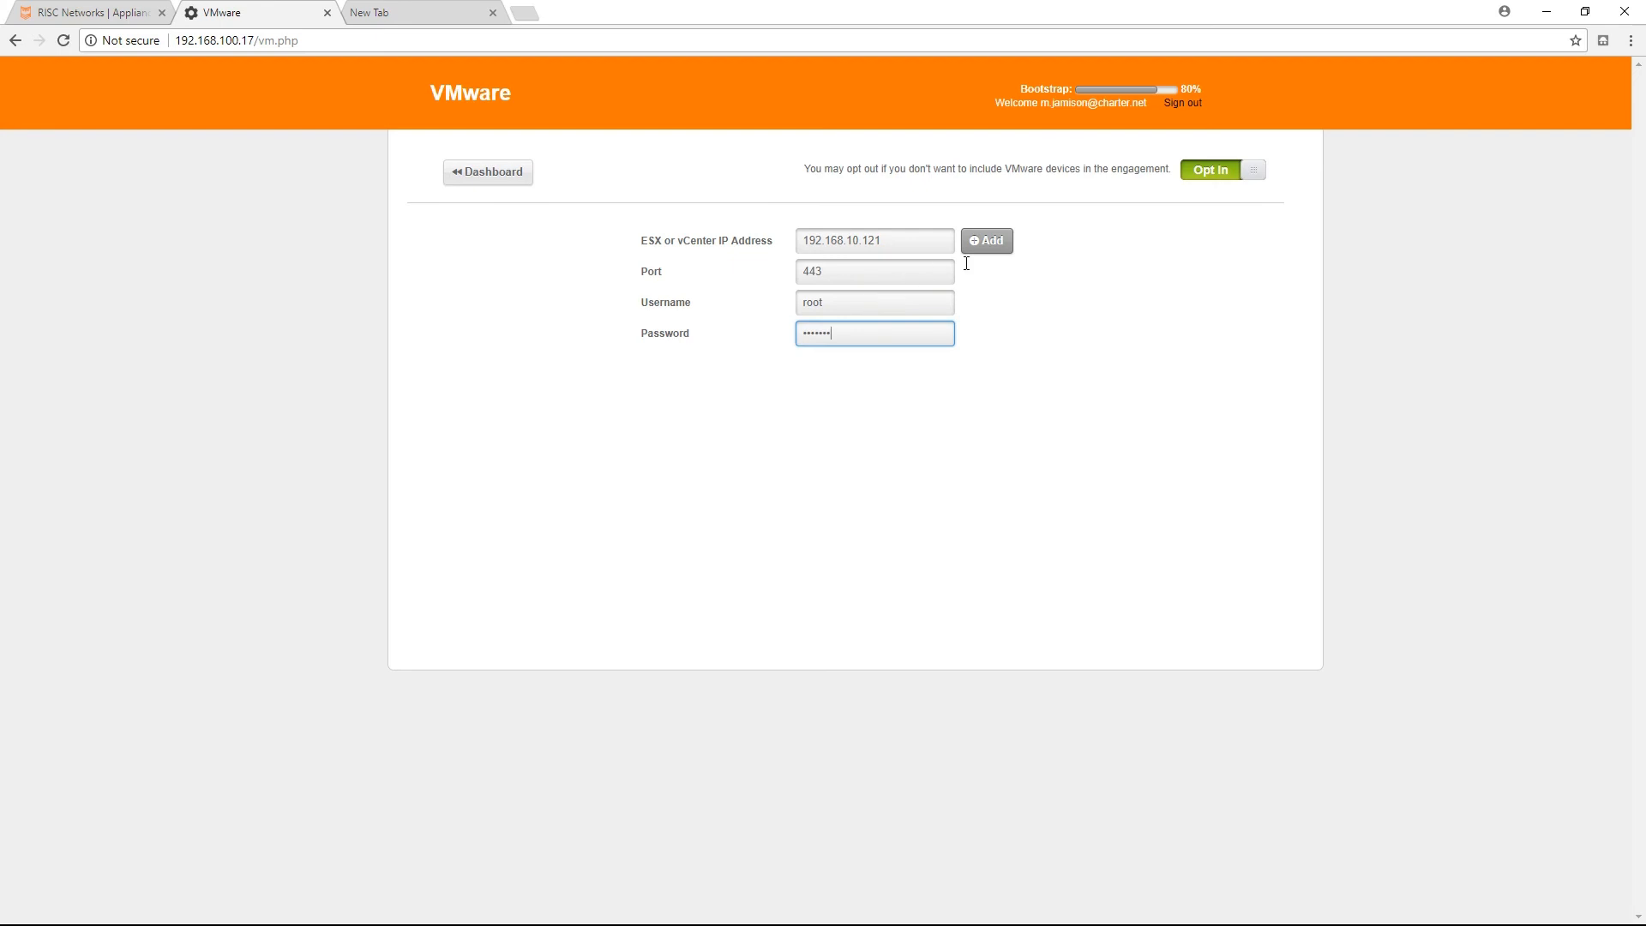
Add the VMware credential for 192.168.10.121 and run its credential test.
{"action": "left_click", "coordinate": [984, 249]}
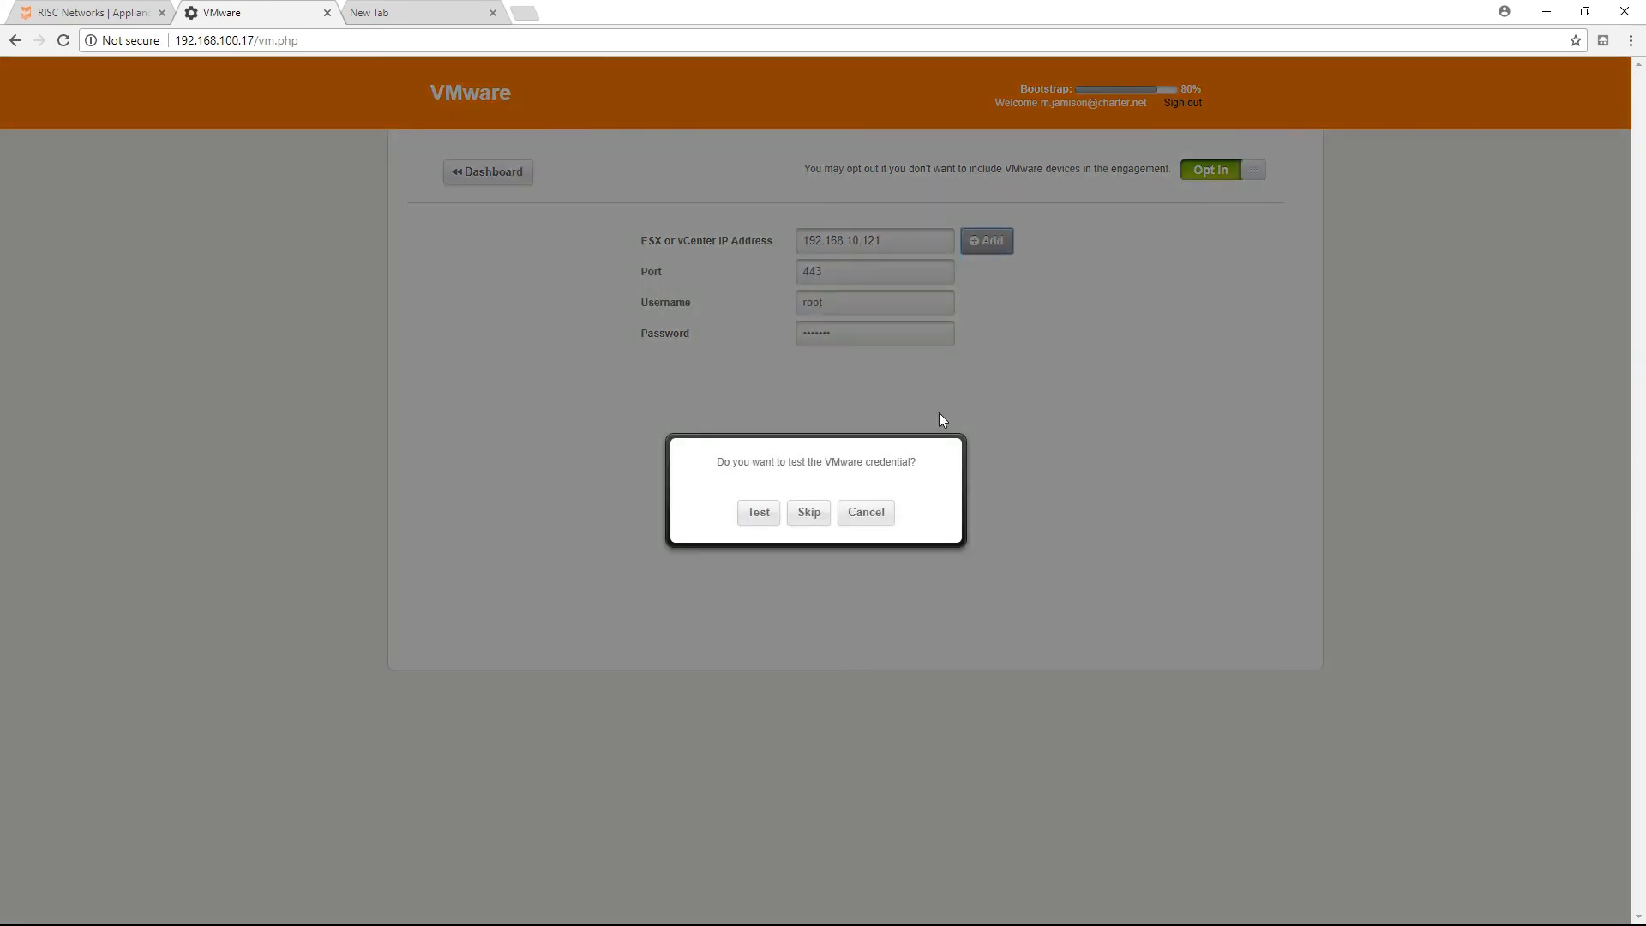
{"action": "left_click", "coordinate": [758, 515]}
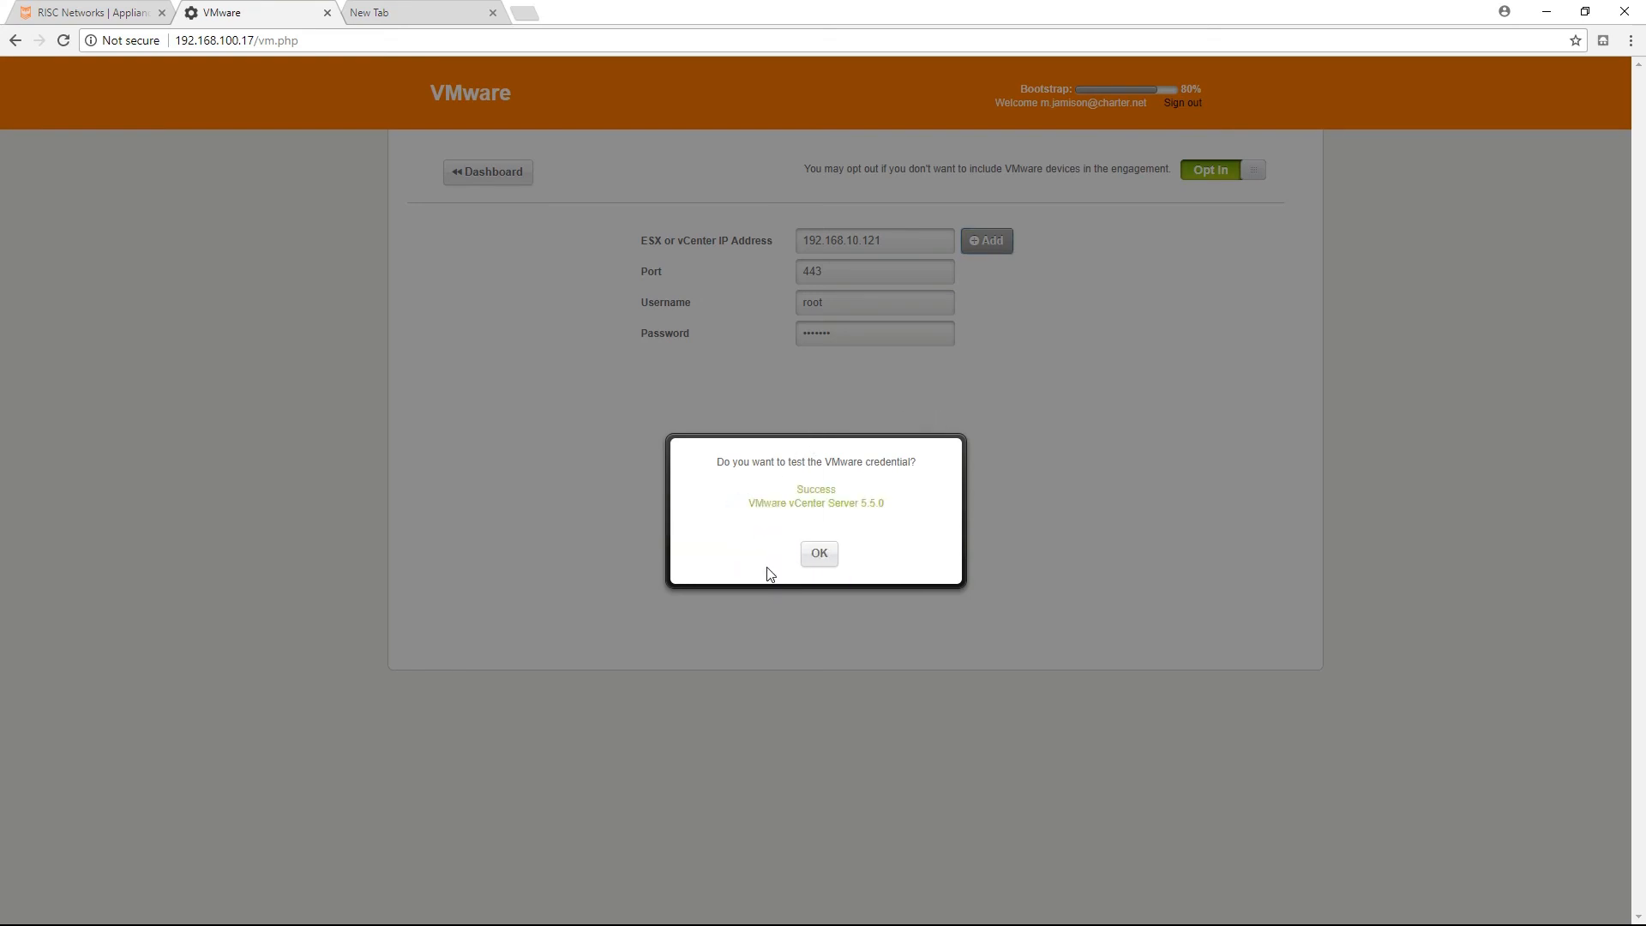
{"action": "left_click", "coordinate": [817, 555]}
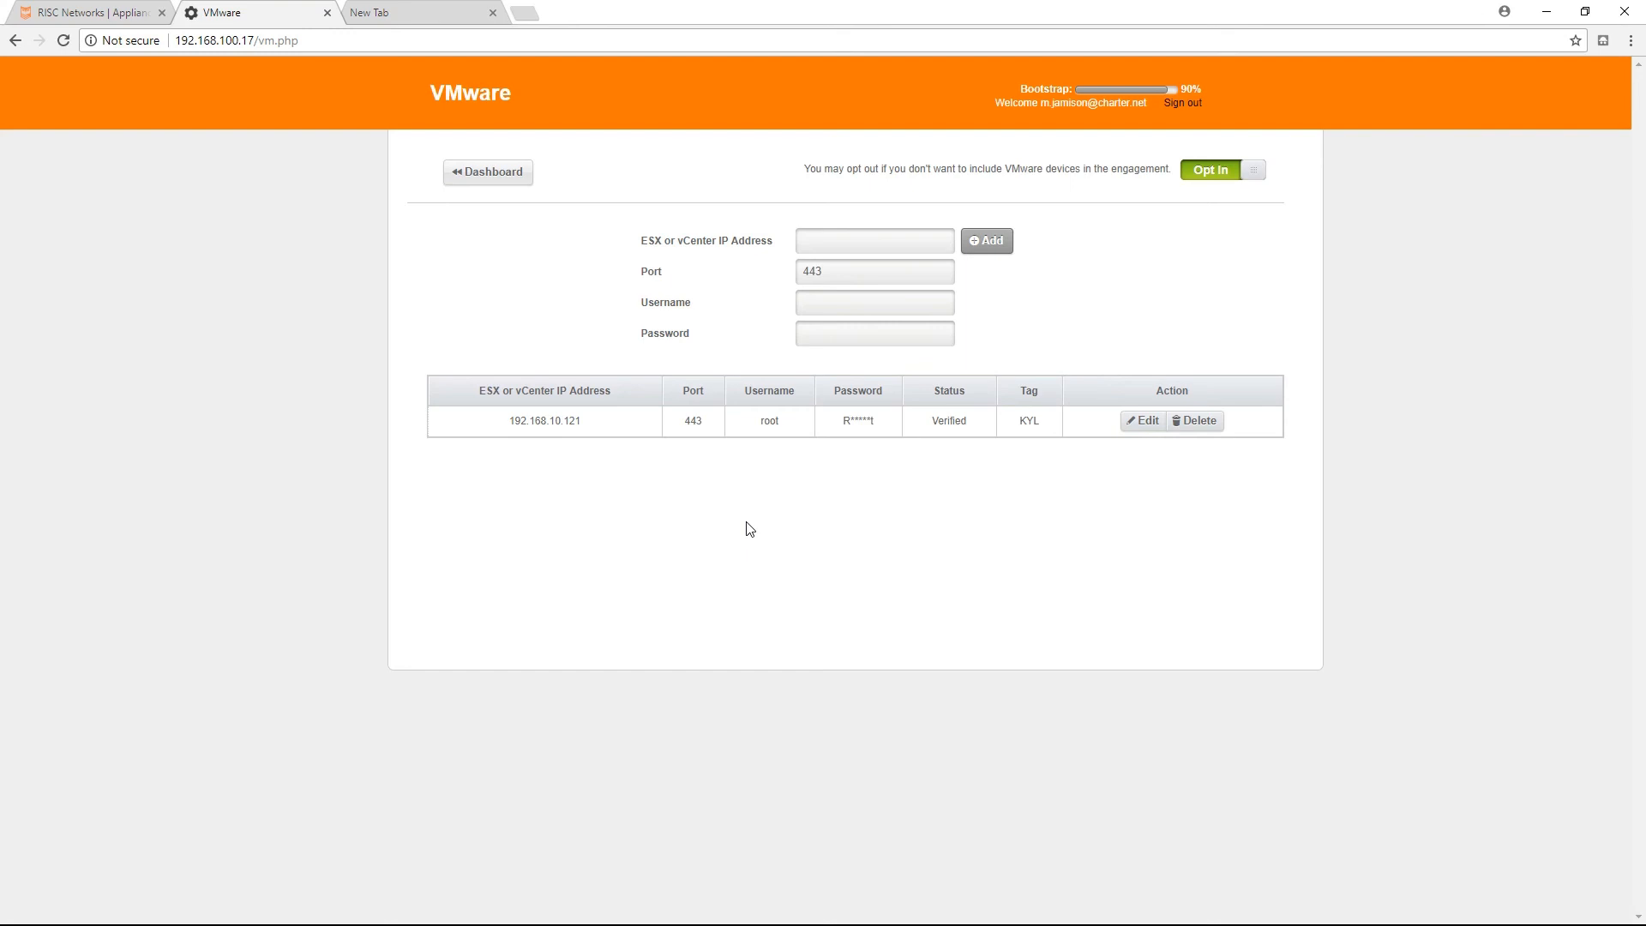
Return to the dashboard and opt out of Cisco CallManager collection.
{"action": "left_click", "coordinate": [492, 180]}
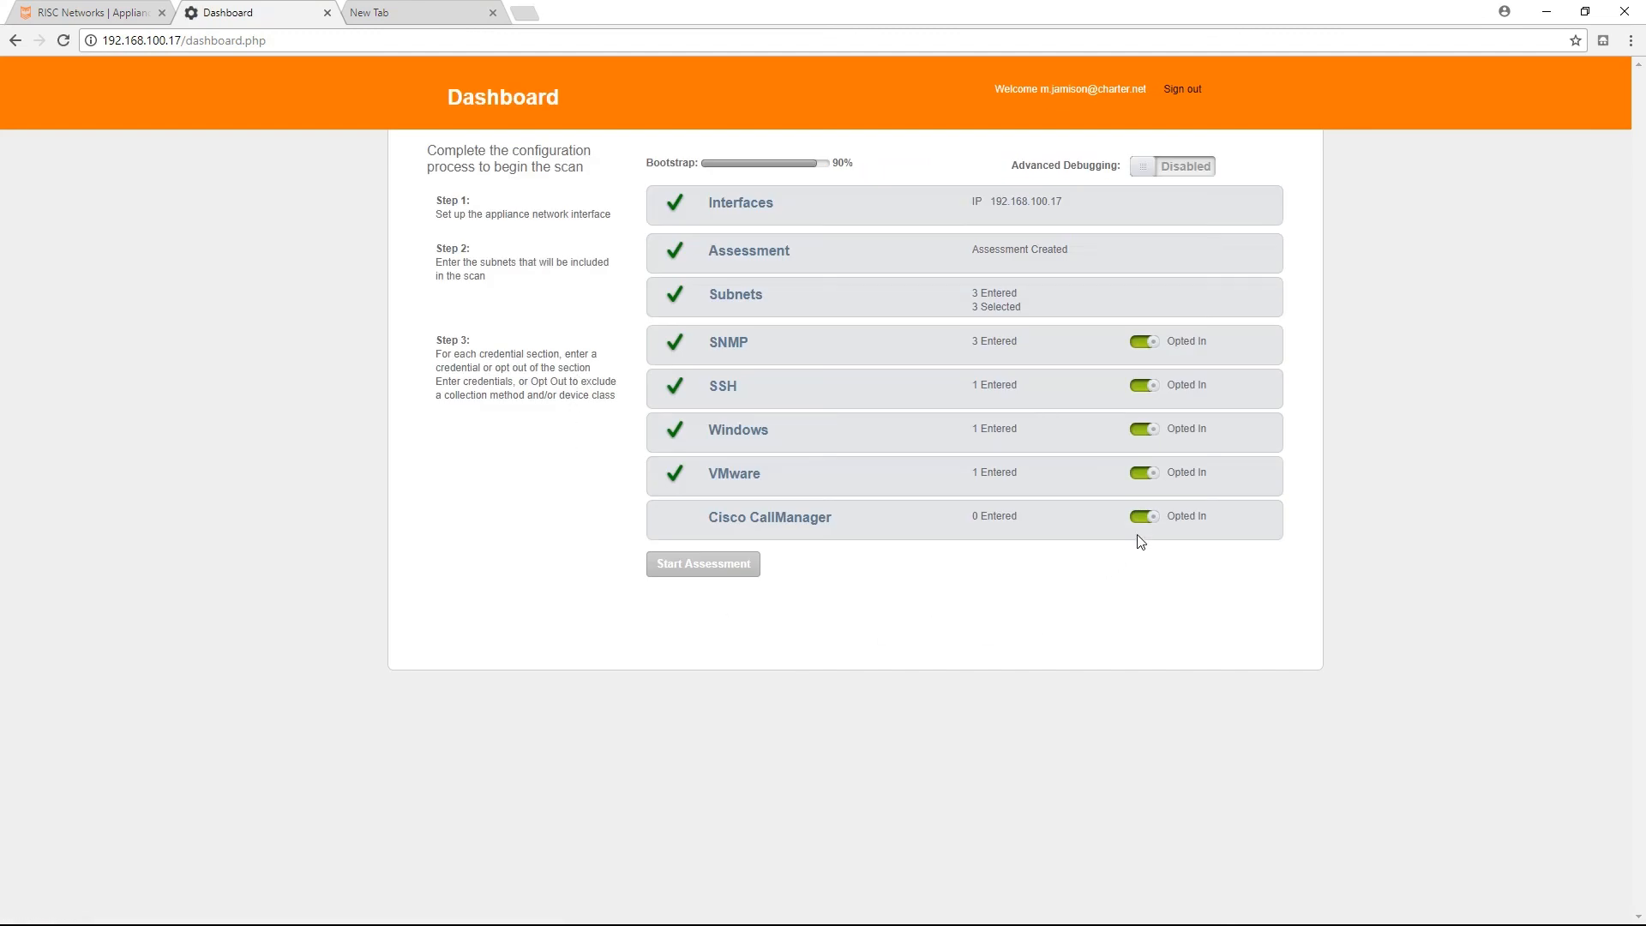
{"action": "left_click", "coordinate": [1157, 525]}
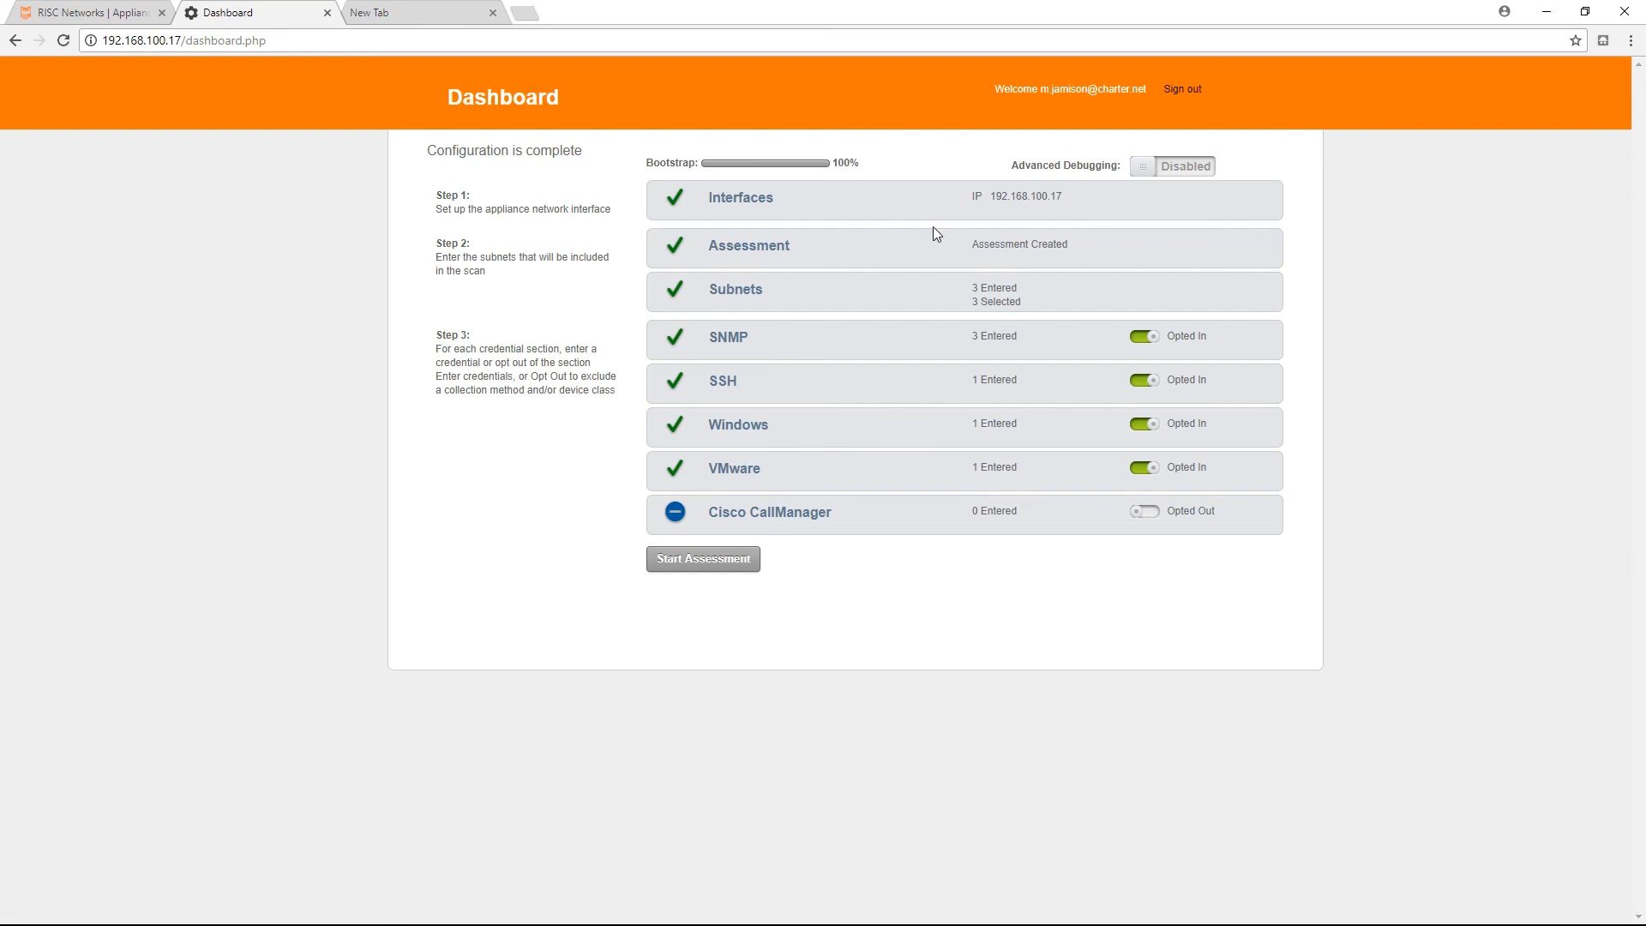
{"action": "left_click_drag", "start_coordinate": [876, 163], "coordinate": [831, 162]}
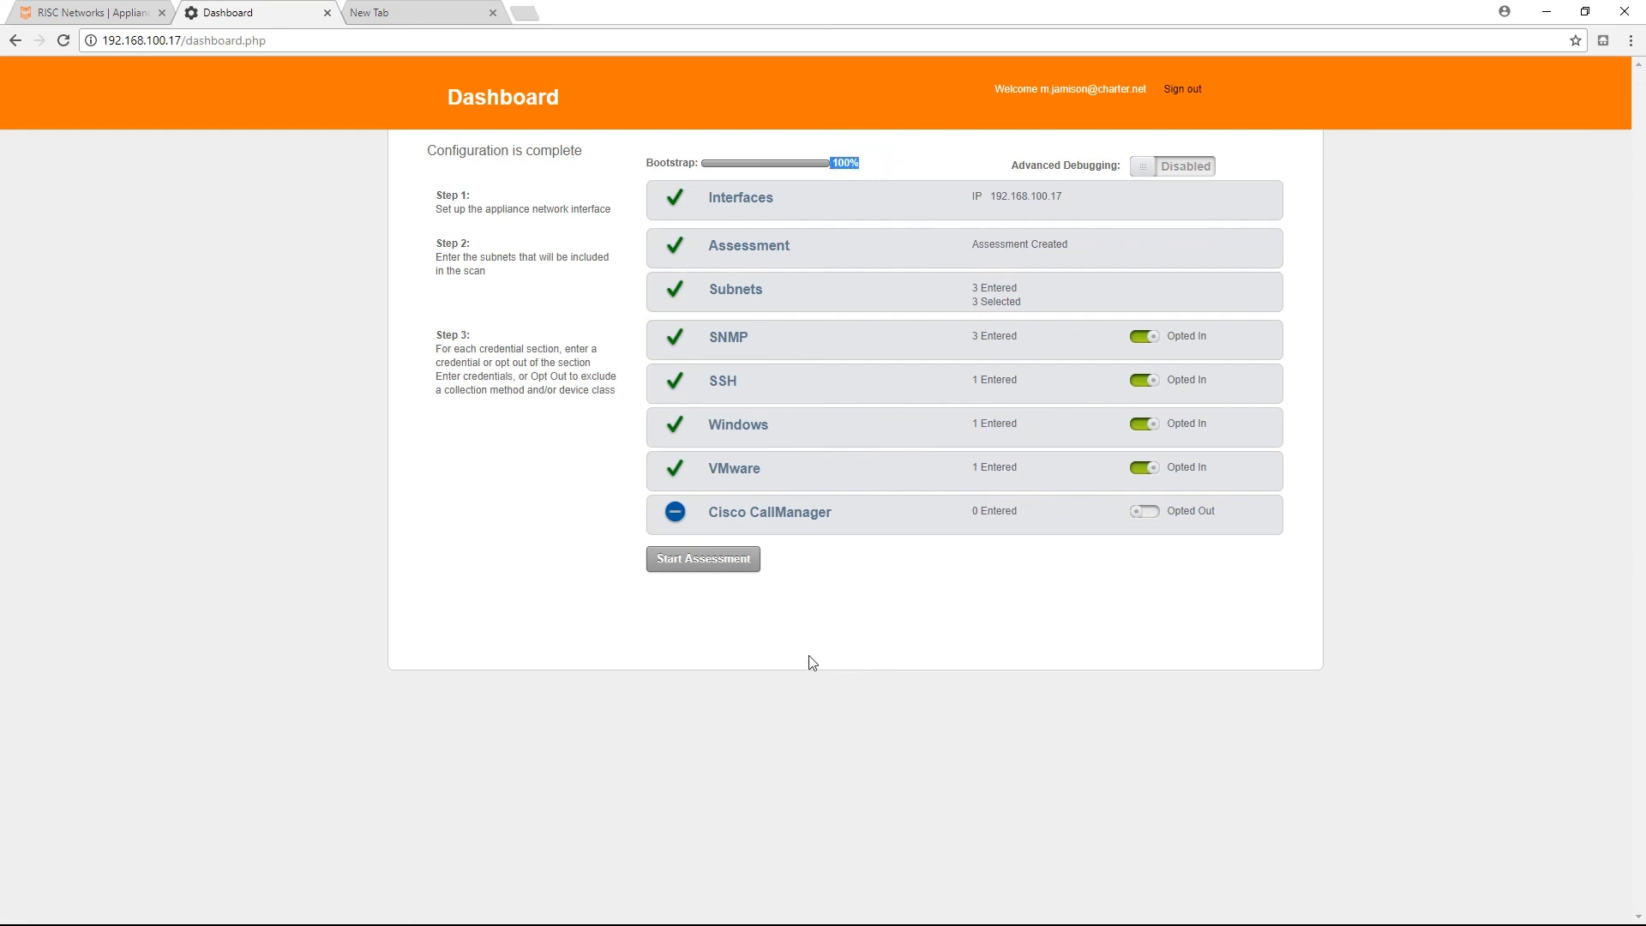